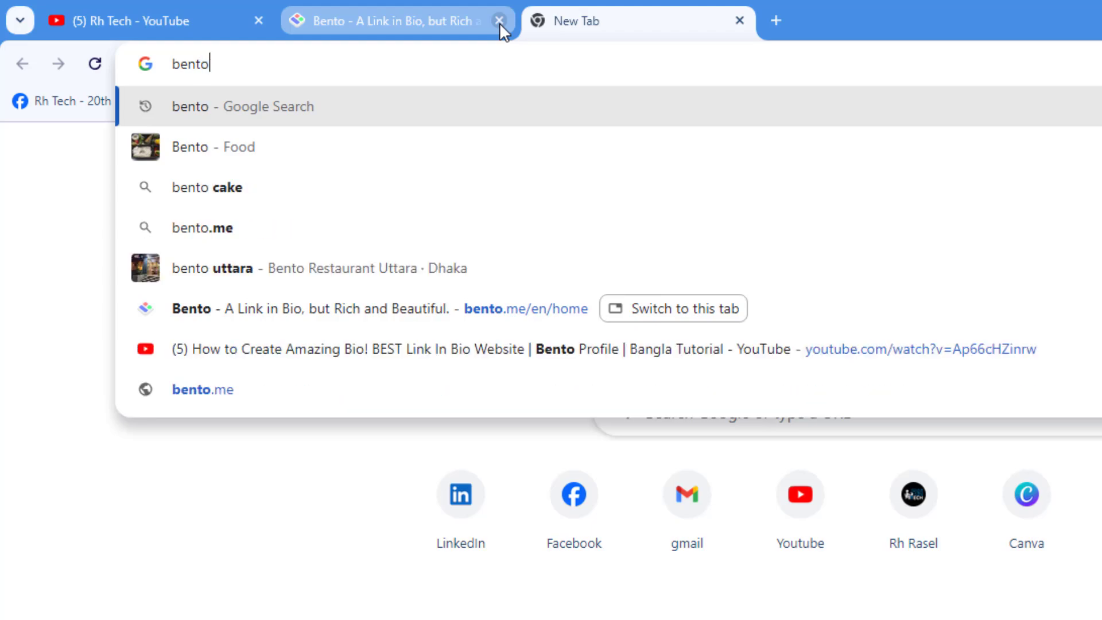
Step: Search for bento, open the 'Bento - A Link in Bio' result, and close the extra tabs
key(Return)
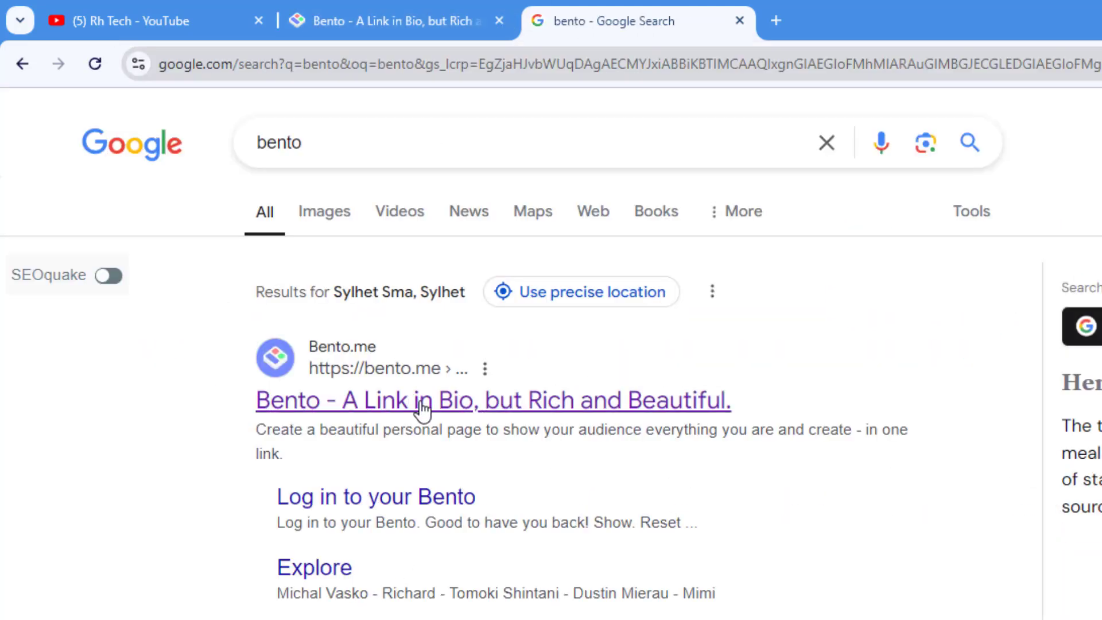
click(411, 400)
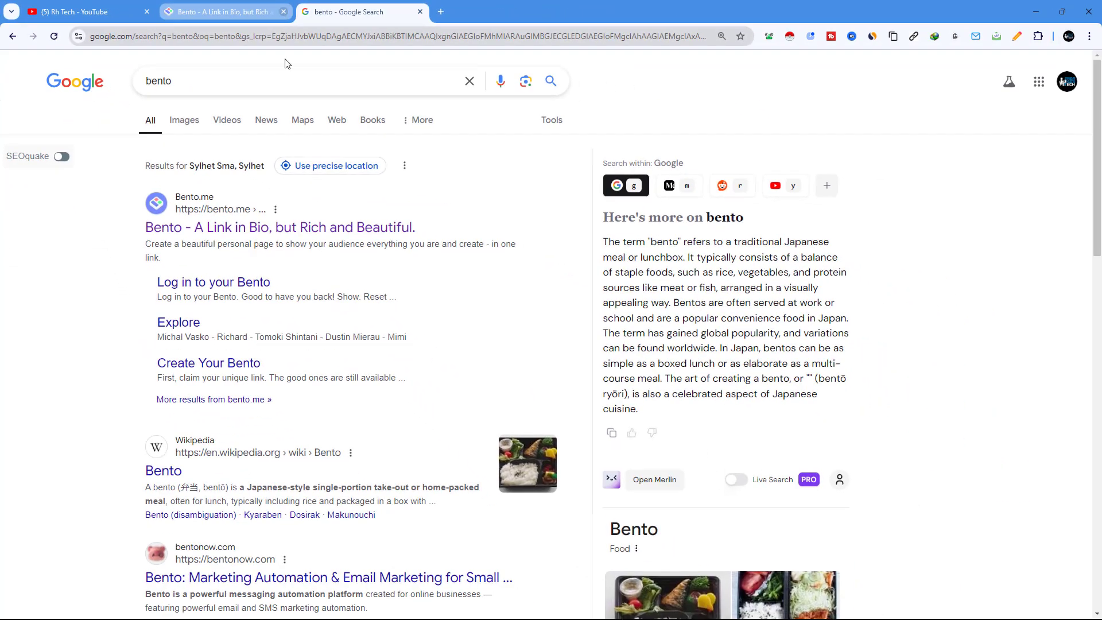
click(271, 226)
click(286, 11)
click(285, 11)
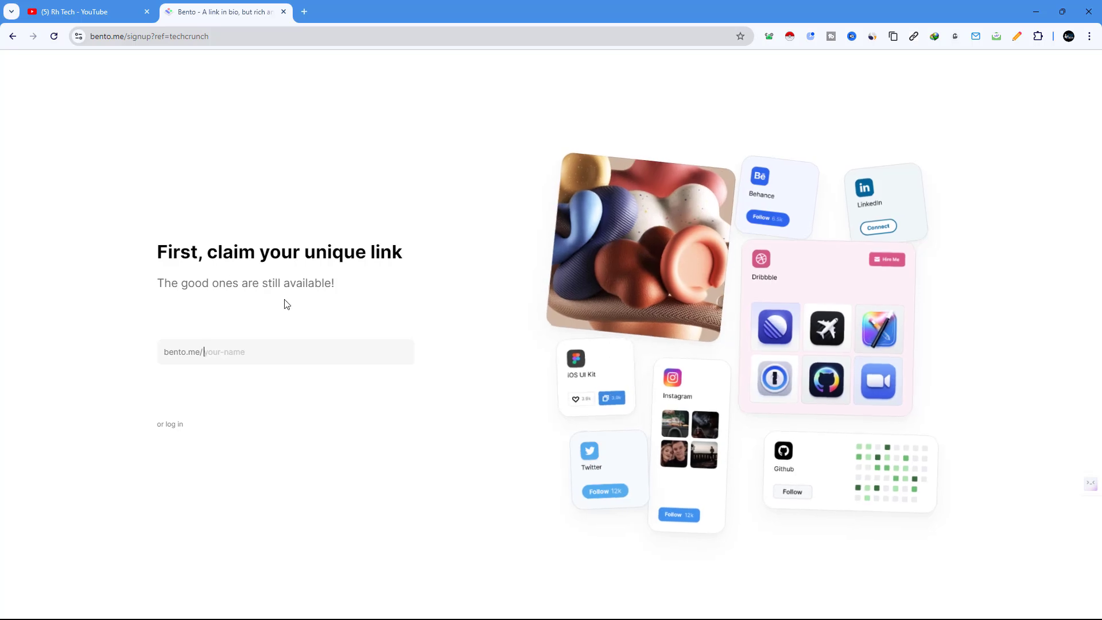
Step: At 125% zoom, replace the taken 'ras' username with 'rhras' and grab that bento.me link
key(ctrl+plus)
key(ctrl+plus)
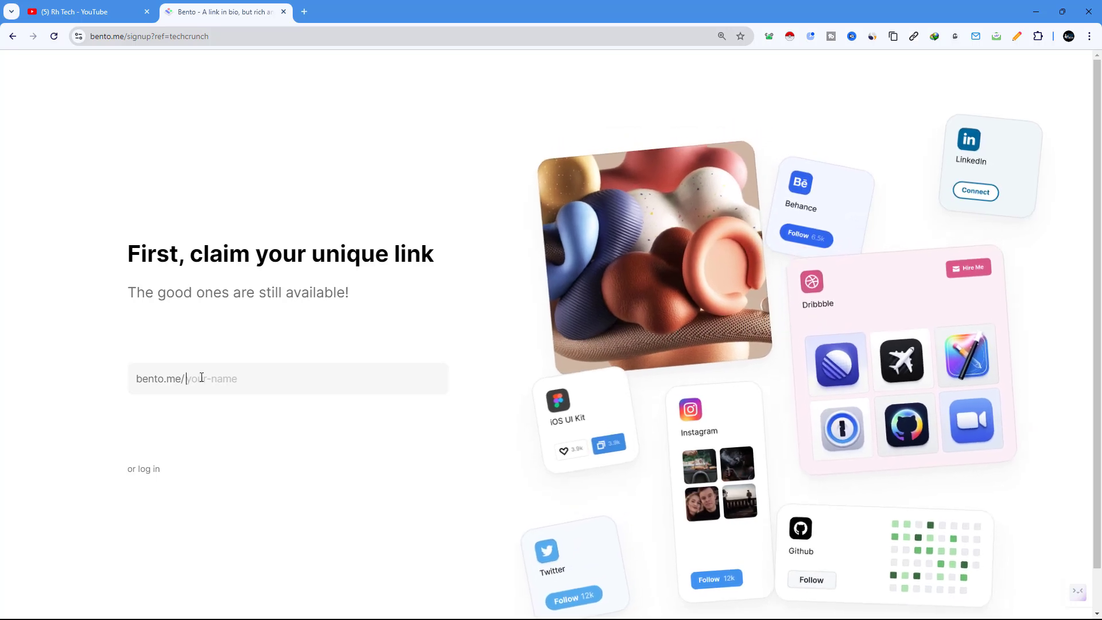
text(rasel)
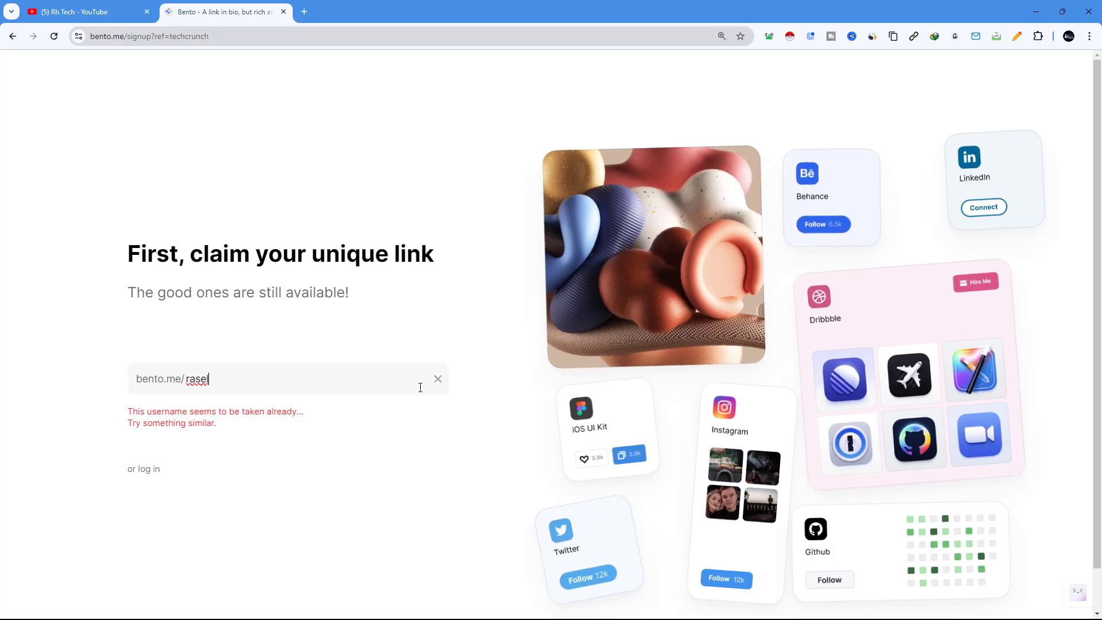
double_click(219, 381)
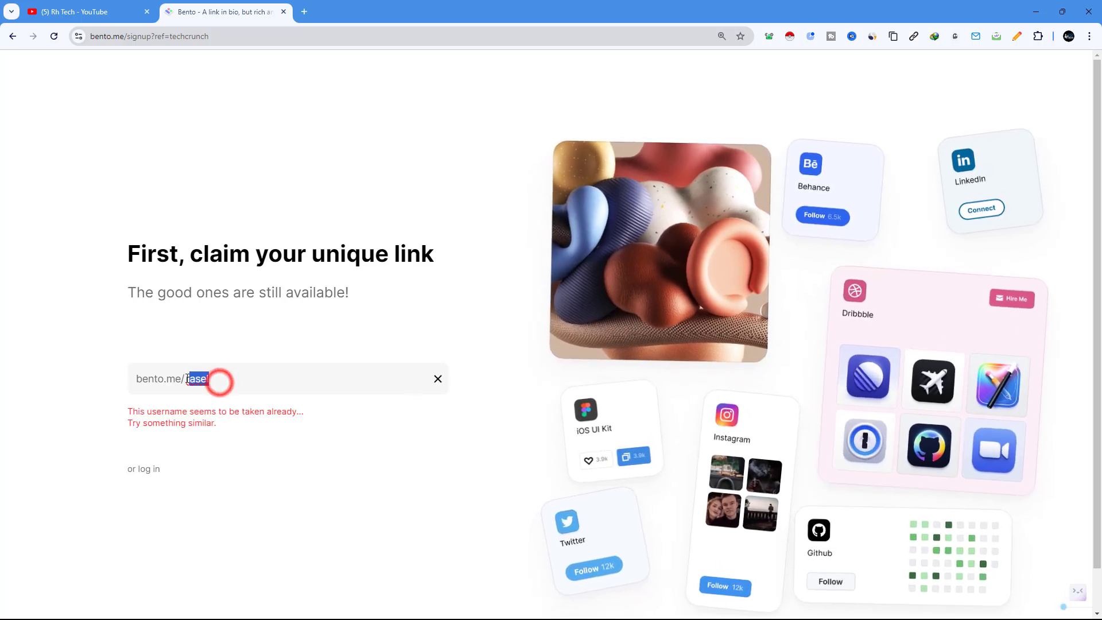
text(rhr)
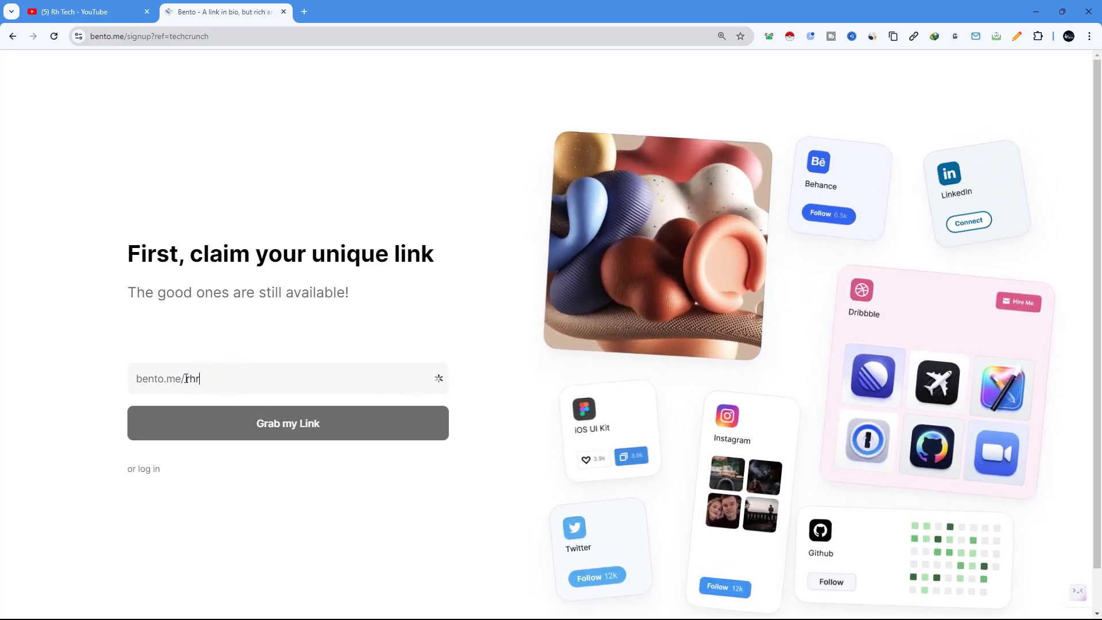
text(asel)
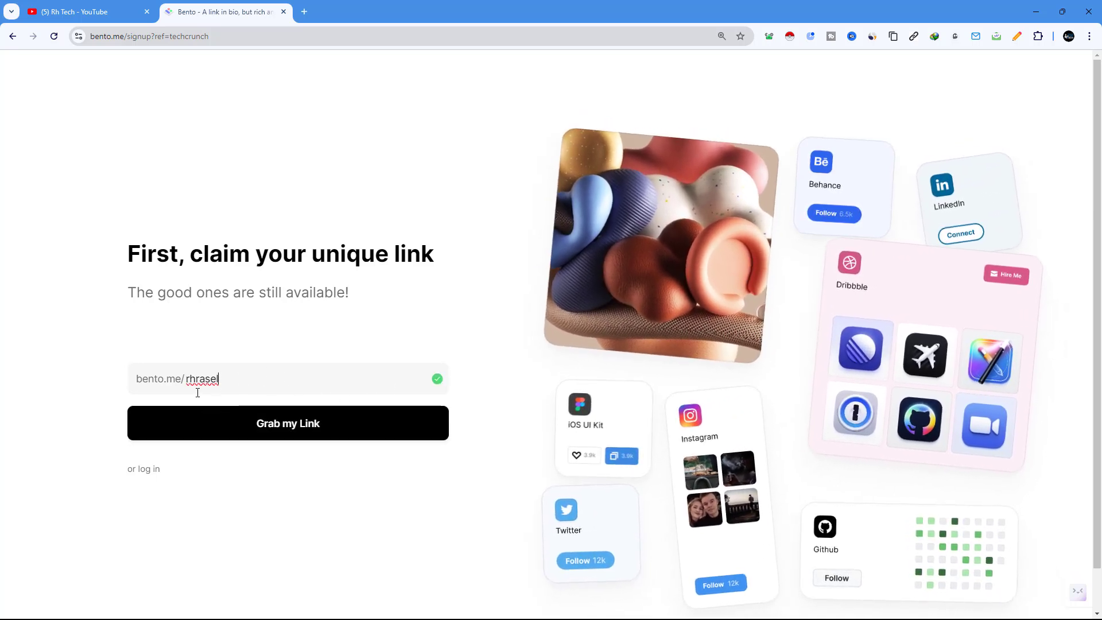
click(286, 428)
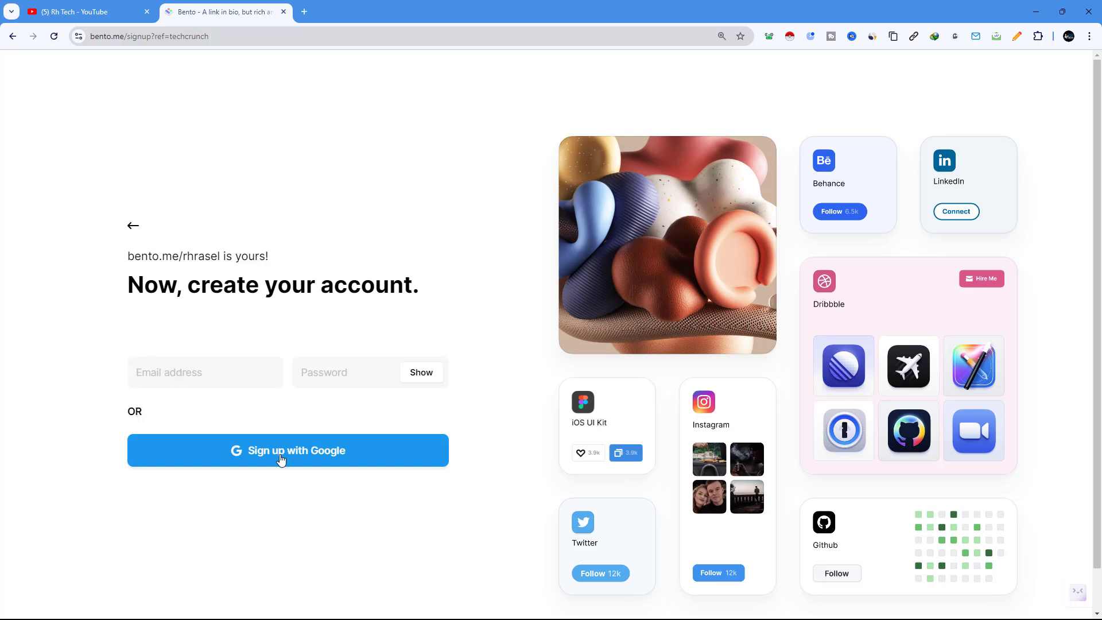
Step: Sign up to Bento with a Google account, then zoom the social-accounts step to 175%
click(313, 457)
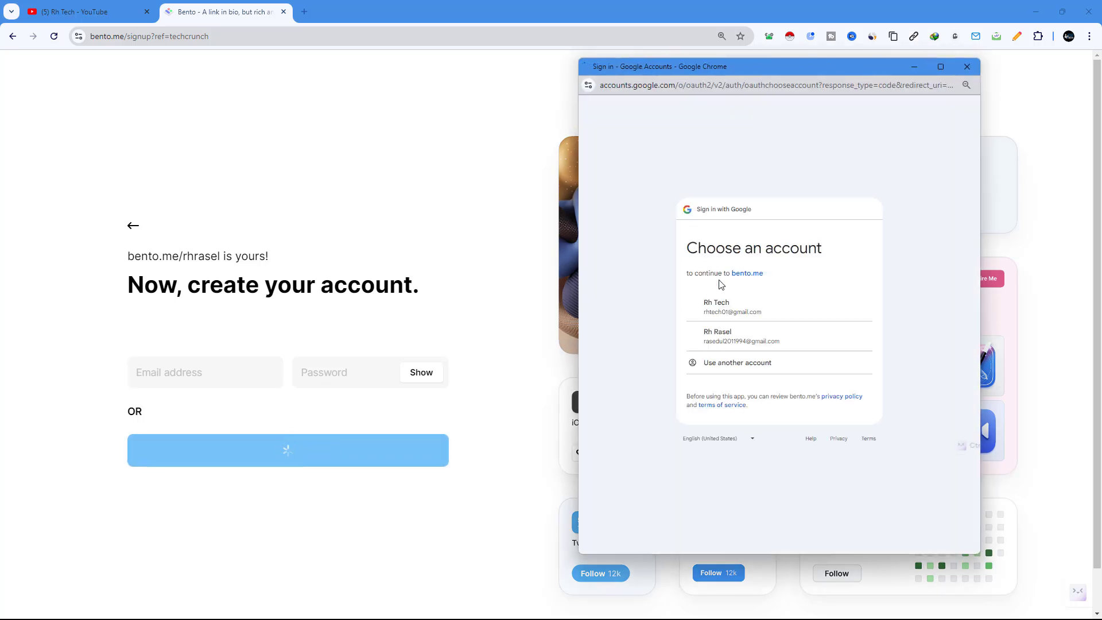
click(719, 309)
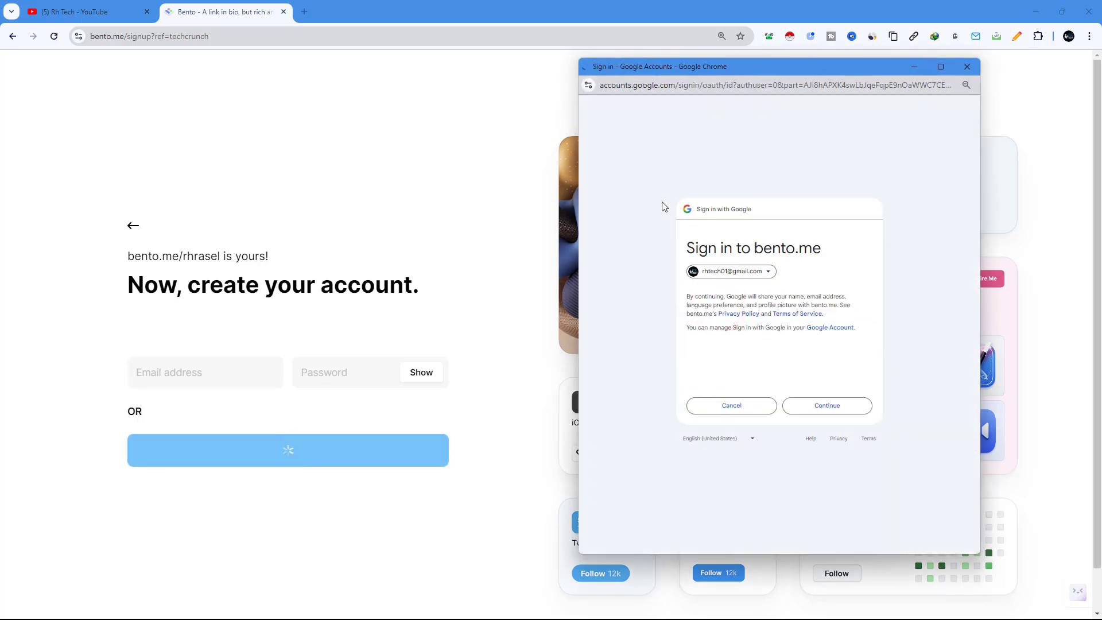
click(834, 412)
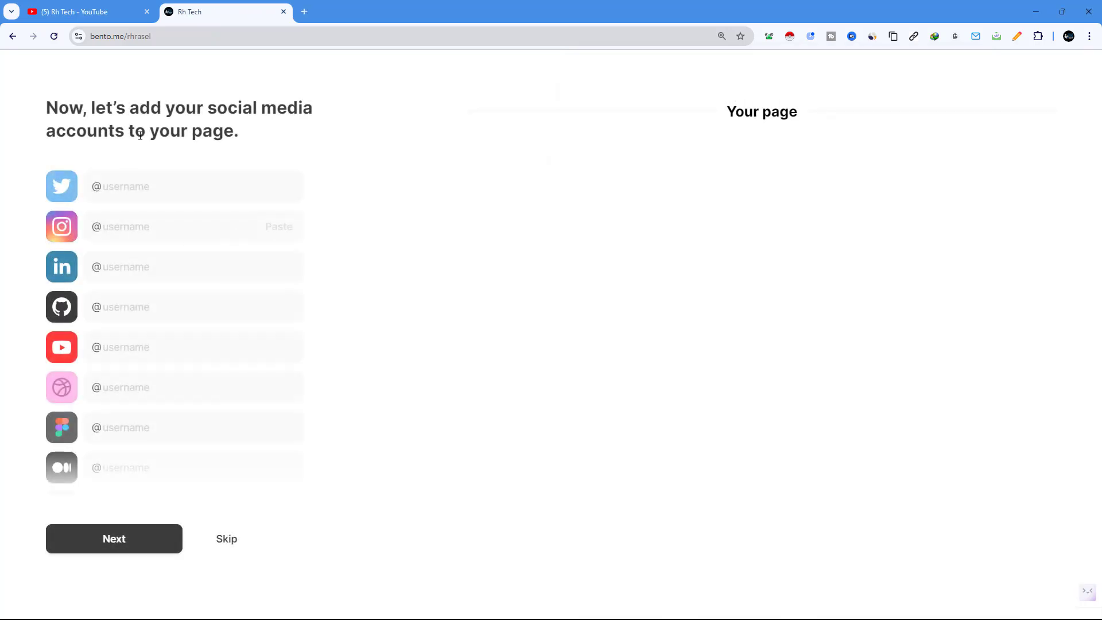
drag(46, 115, 282, 134)
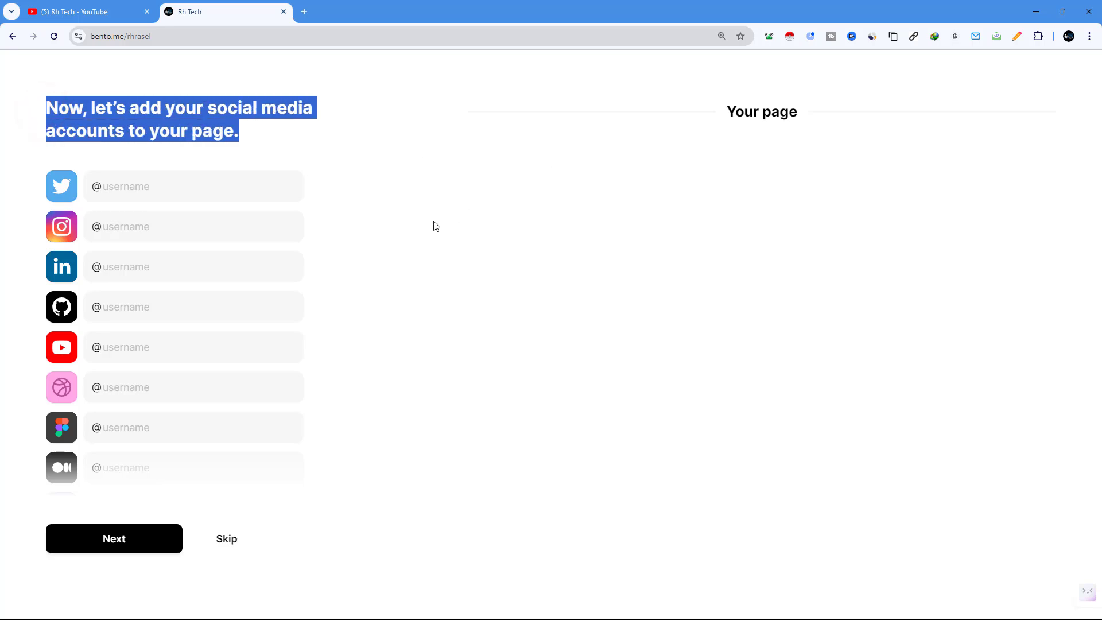
key(ctrl+plus)
key(ctrl+plus)
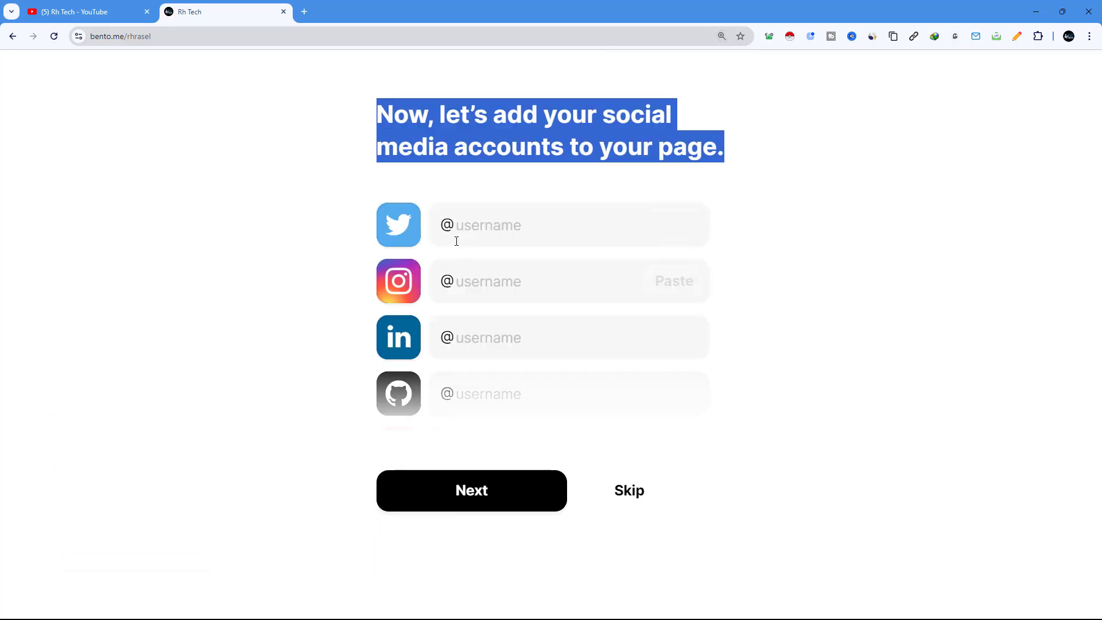
Step: Search for twitter in a new tab and open the X site
click(308, 12)
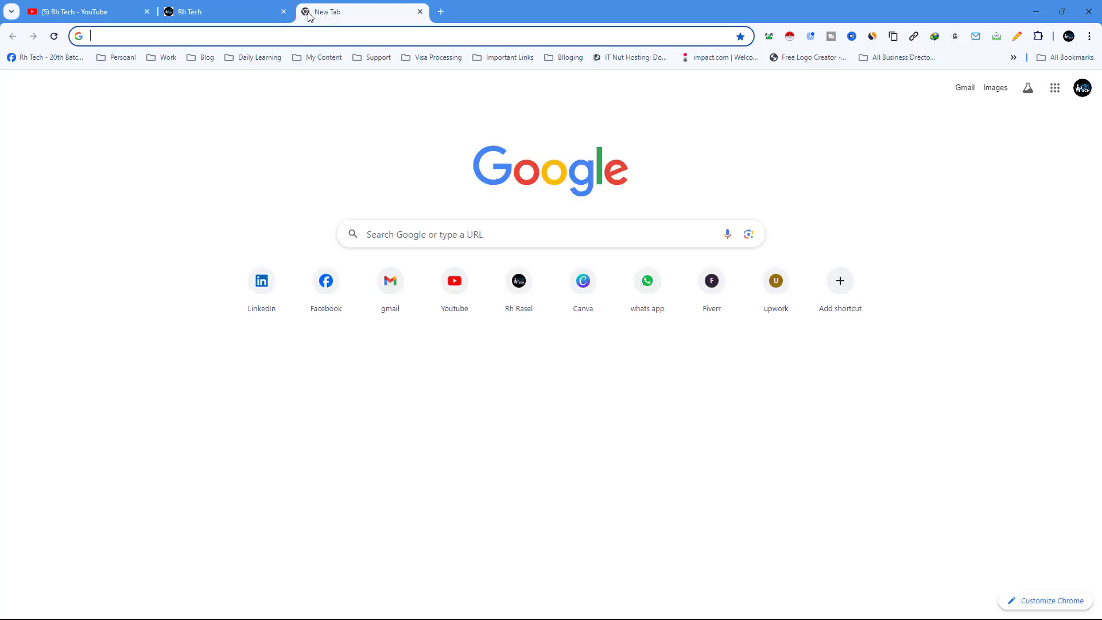
text(twitte)
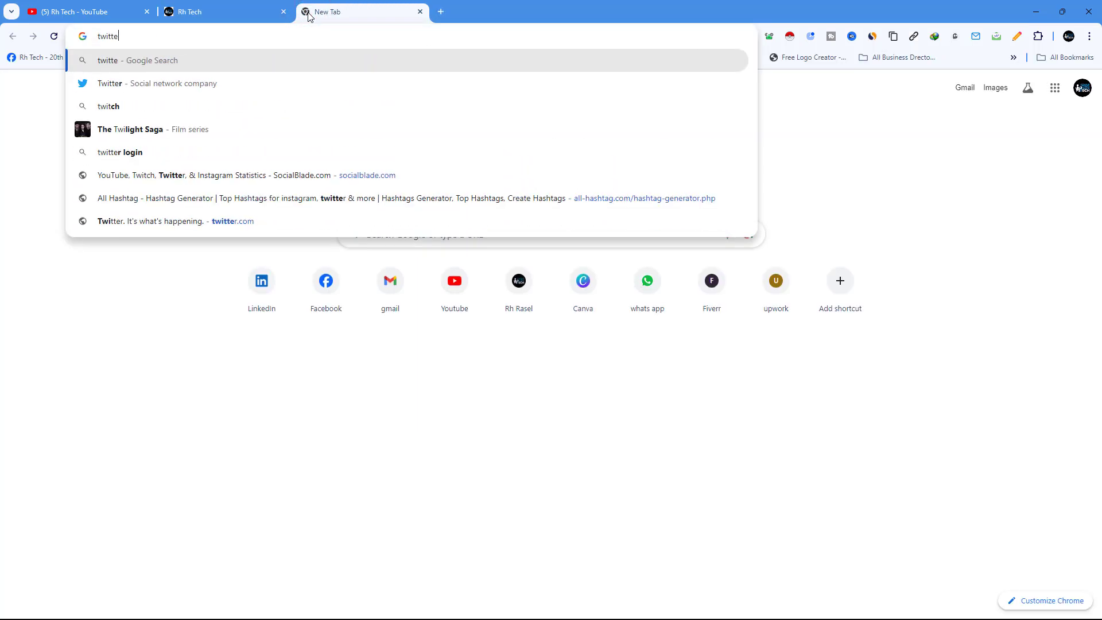
text(r)
key(Return)
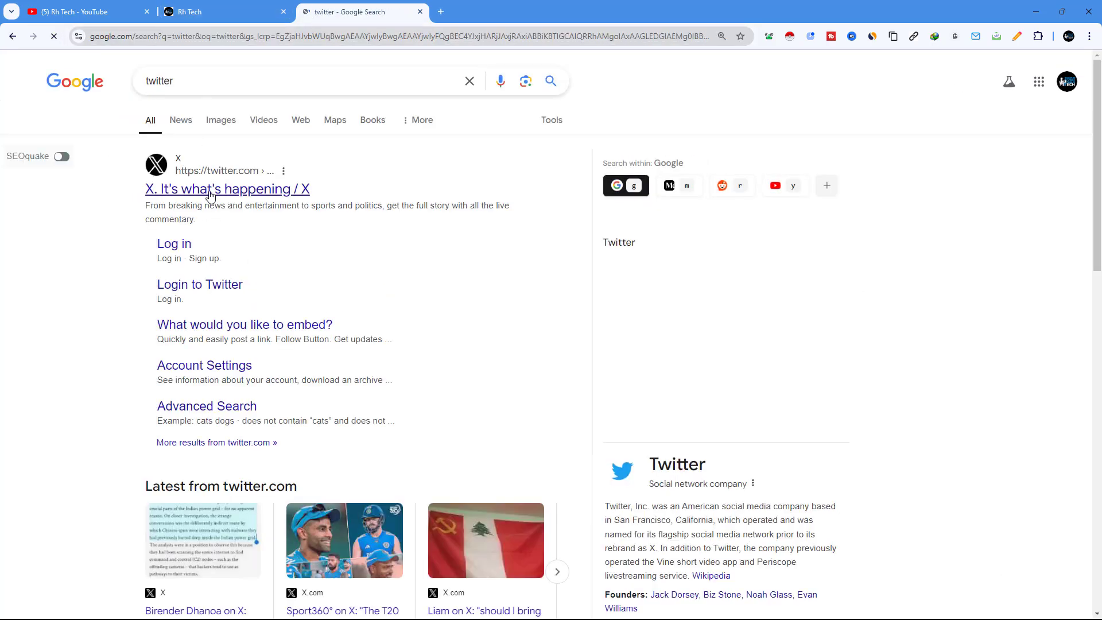
click(210, 191)
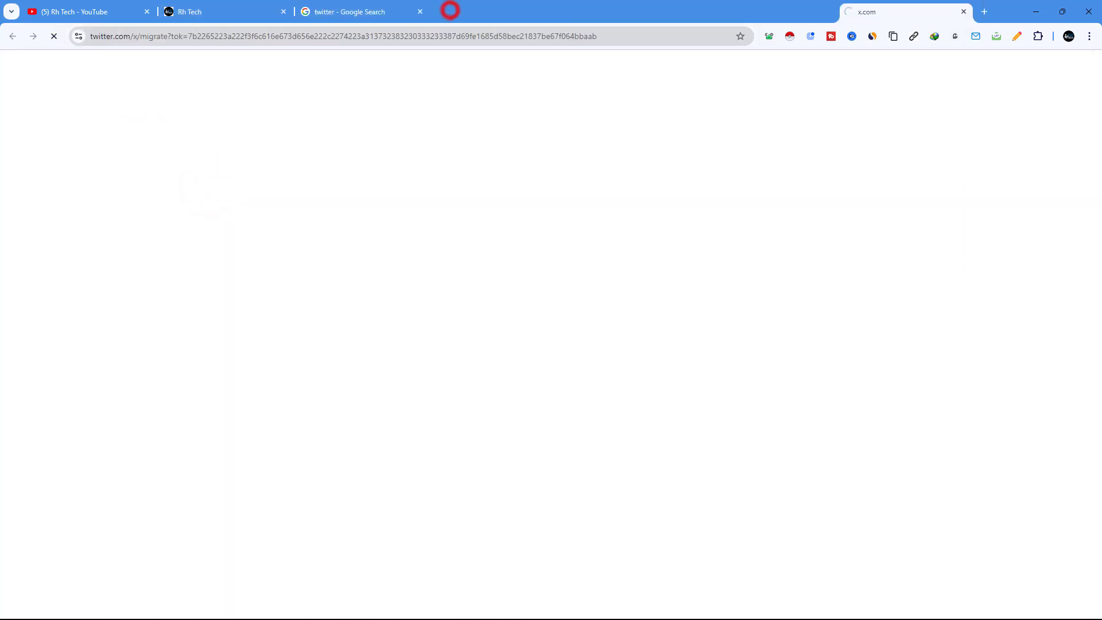
Step: Copy the X profile's web address and return to the Bento setup tab
drag(450, 10, 1101, 12)
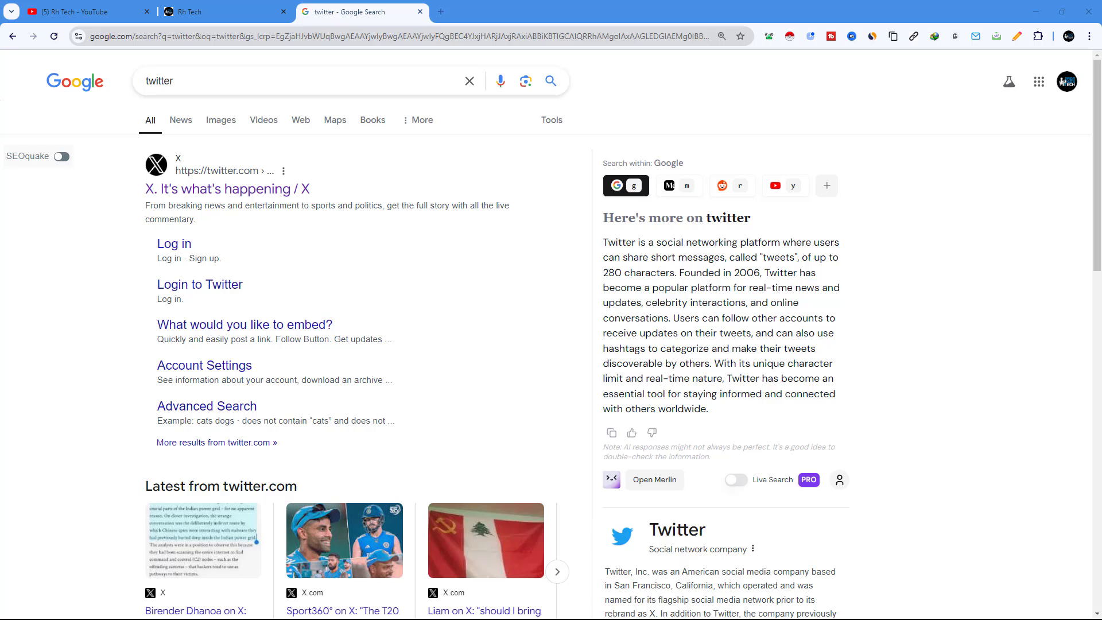
drag(1101, 12, 486, 10)
click(140, 37)
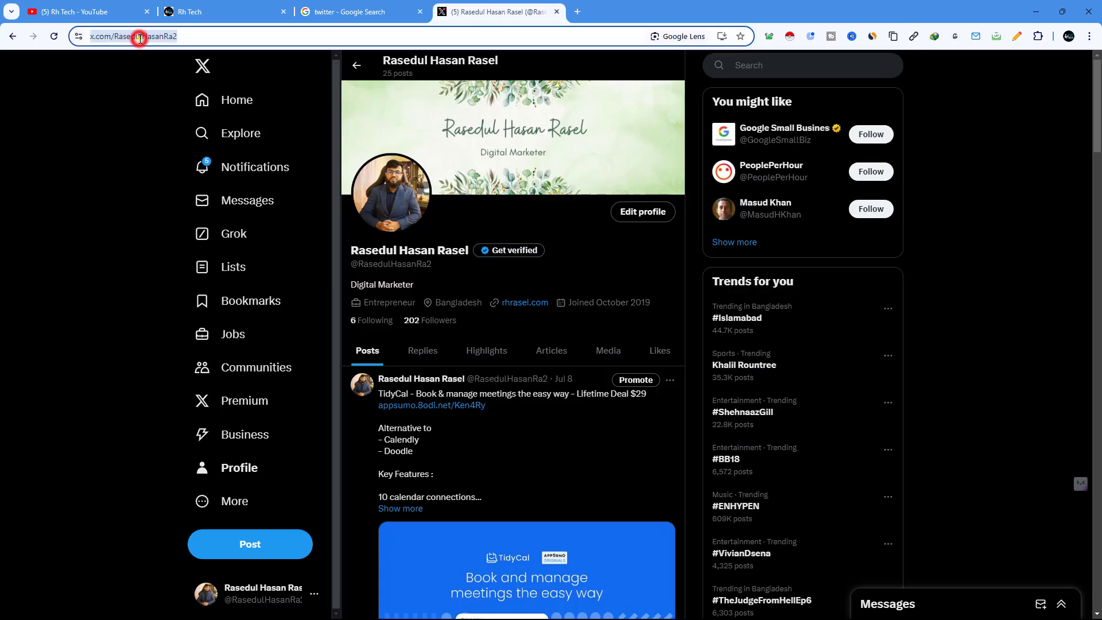
right_click(140, 37)
click(177, 146)
click(218, 10)
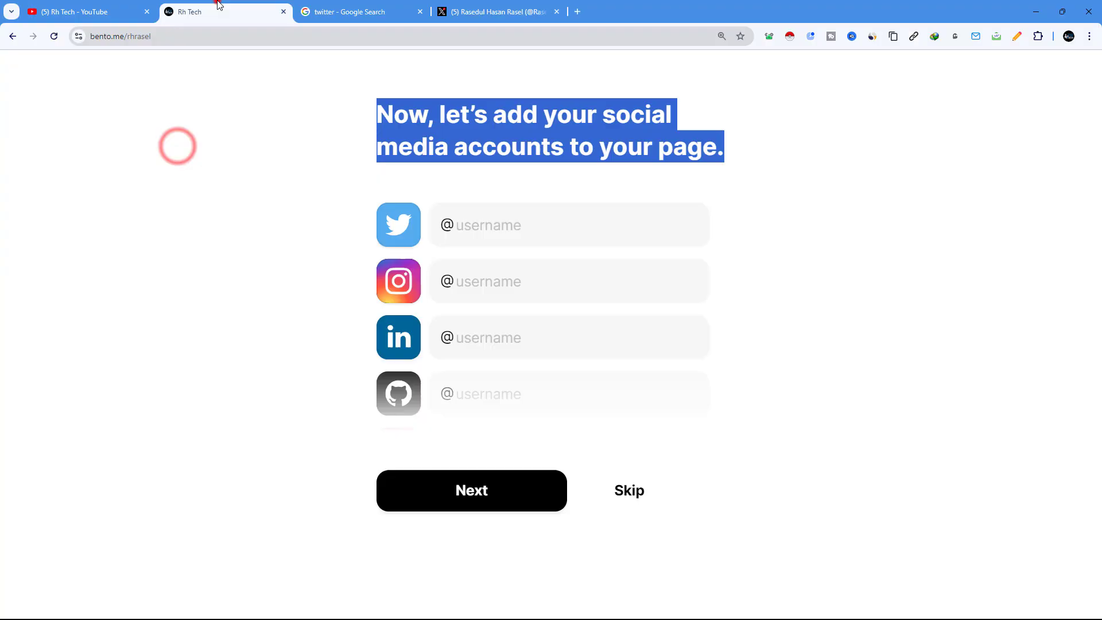
Step: Paste the X profile address into the Twitter field and add Instagram username 'rh'
click(322, 11)
click(248, 8)
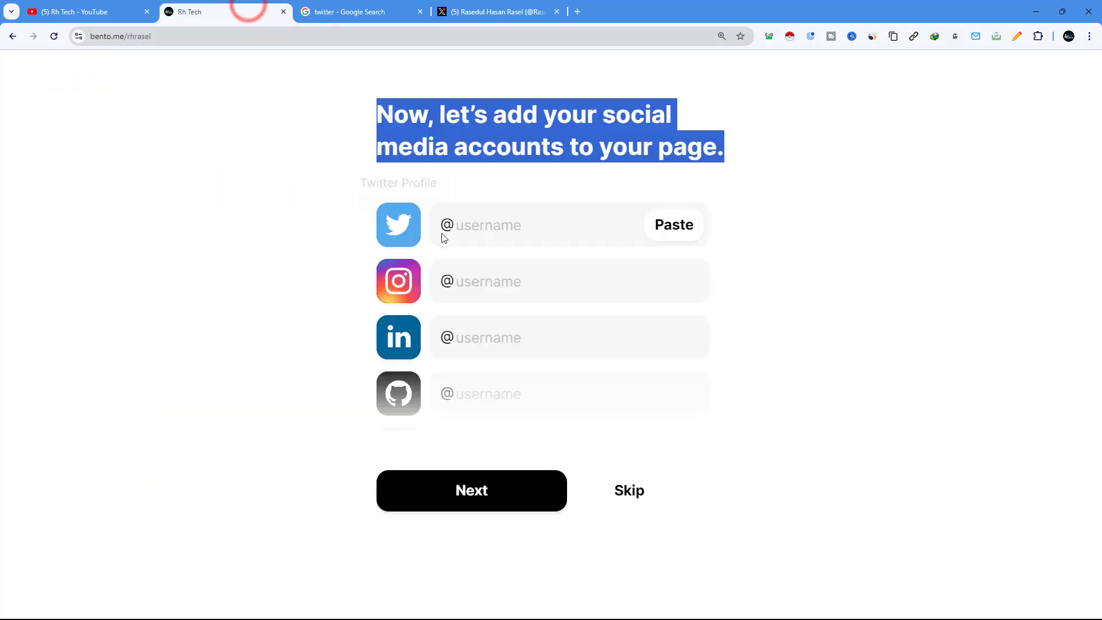
click(478, 225)
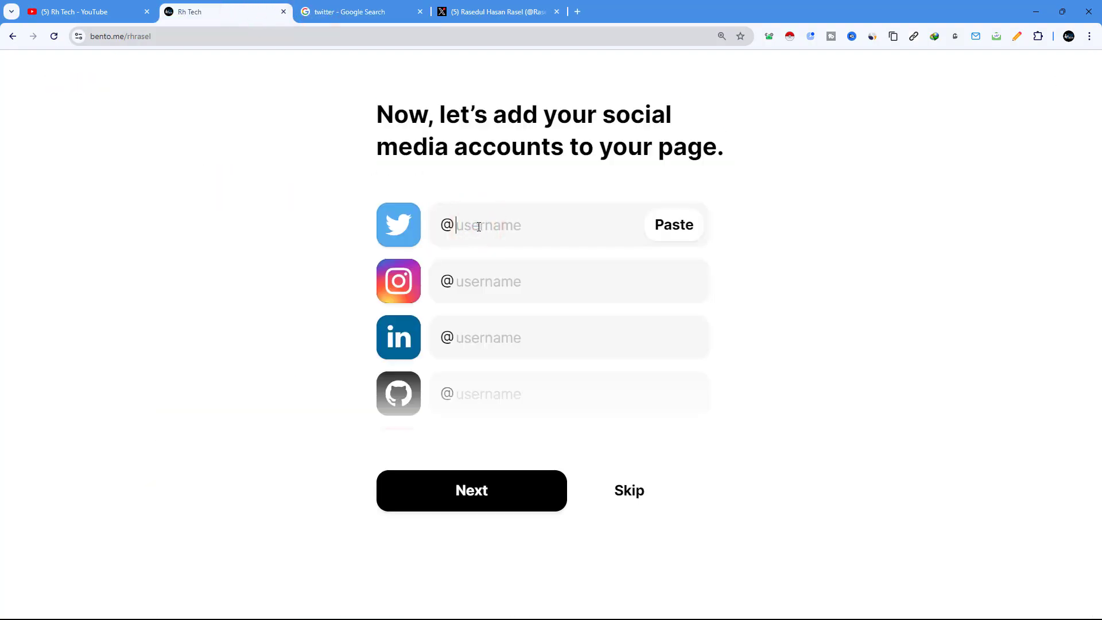
right_click(478, 225)
click(520, 336)
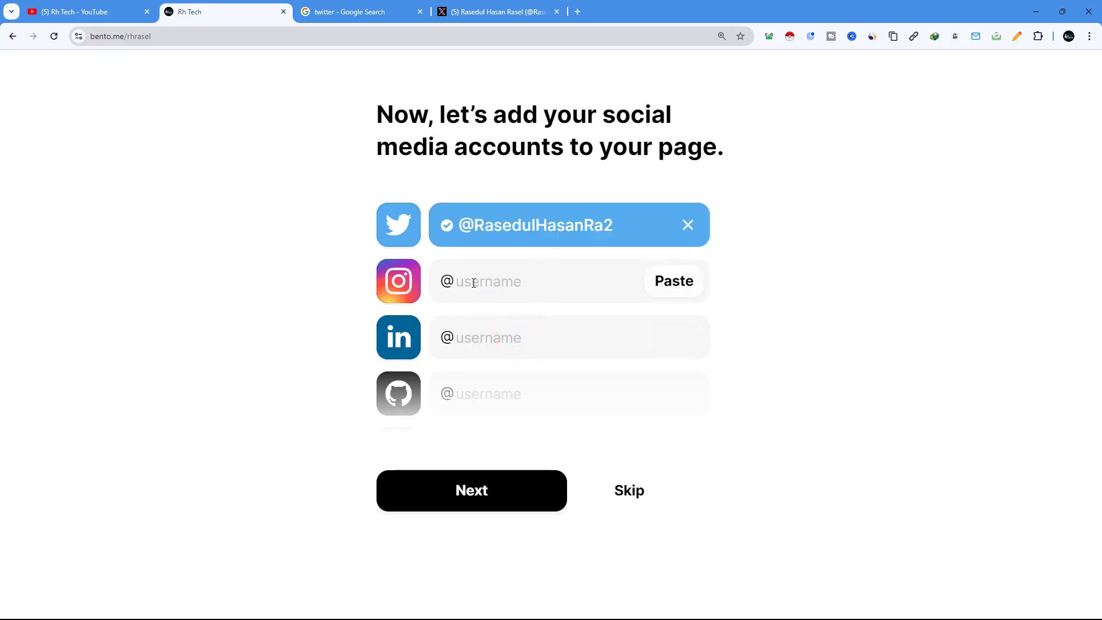
scroll(473, 282, down, 2)
scroll(475, 278, up, 2)
text(rhtech01)
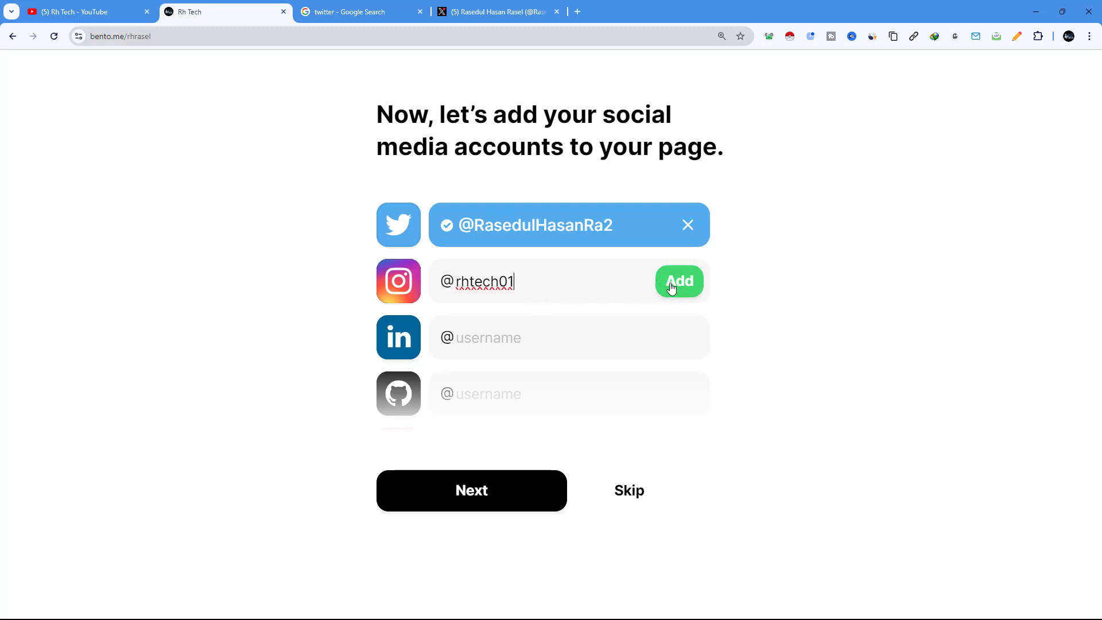
click(672, 287)
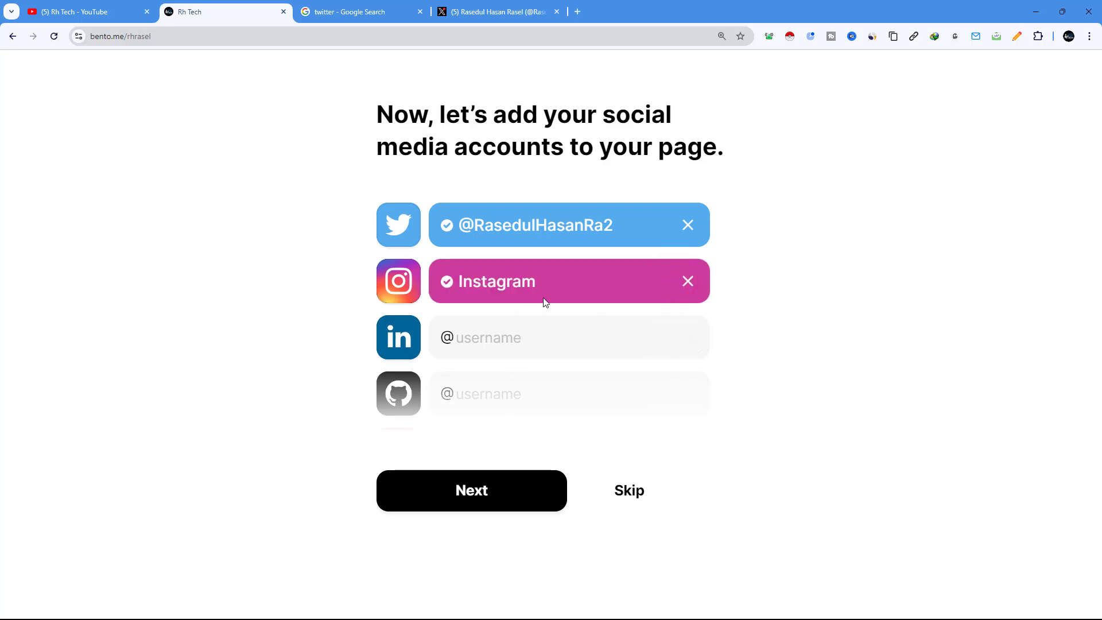
Step: Fill the LinkedIn field with the LinkedIn profile from the other tab
click(481, 342)
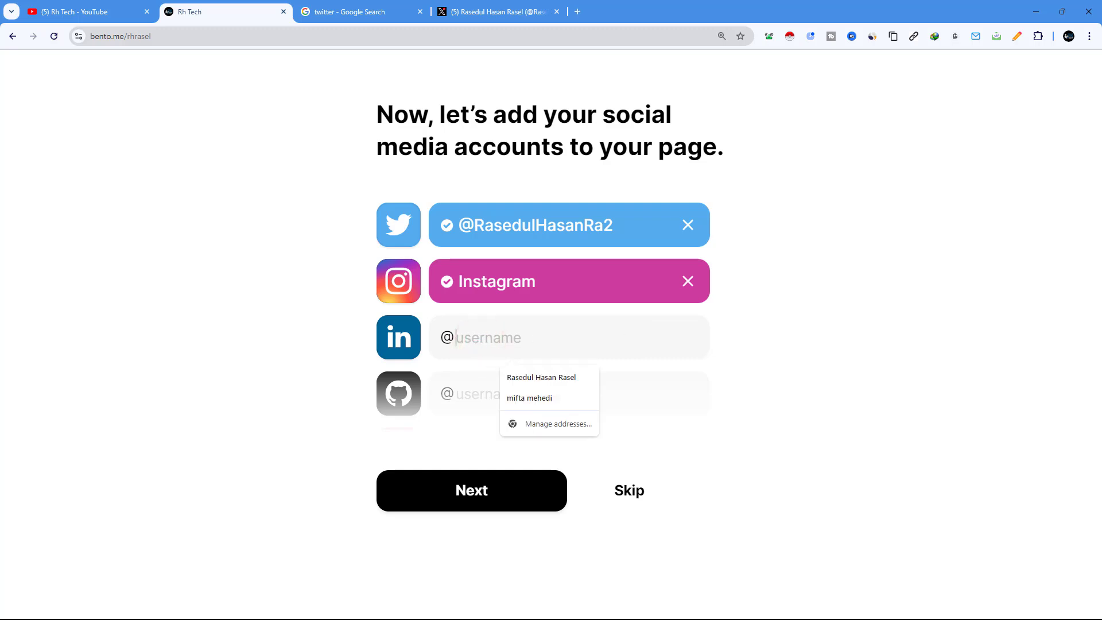
key(Escape)
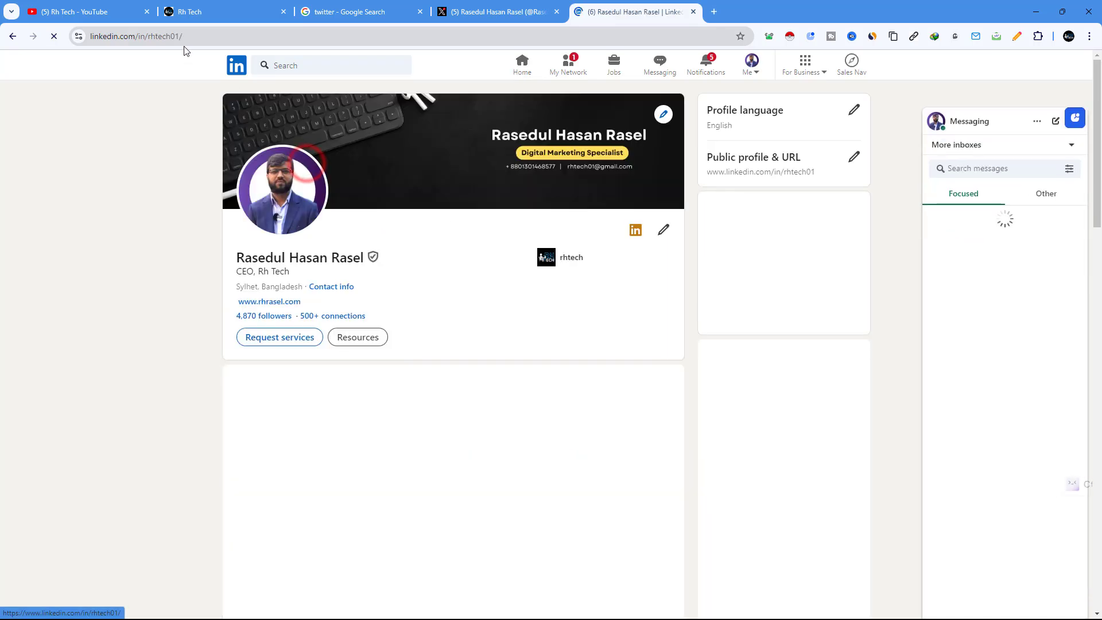
click(168, 36)
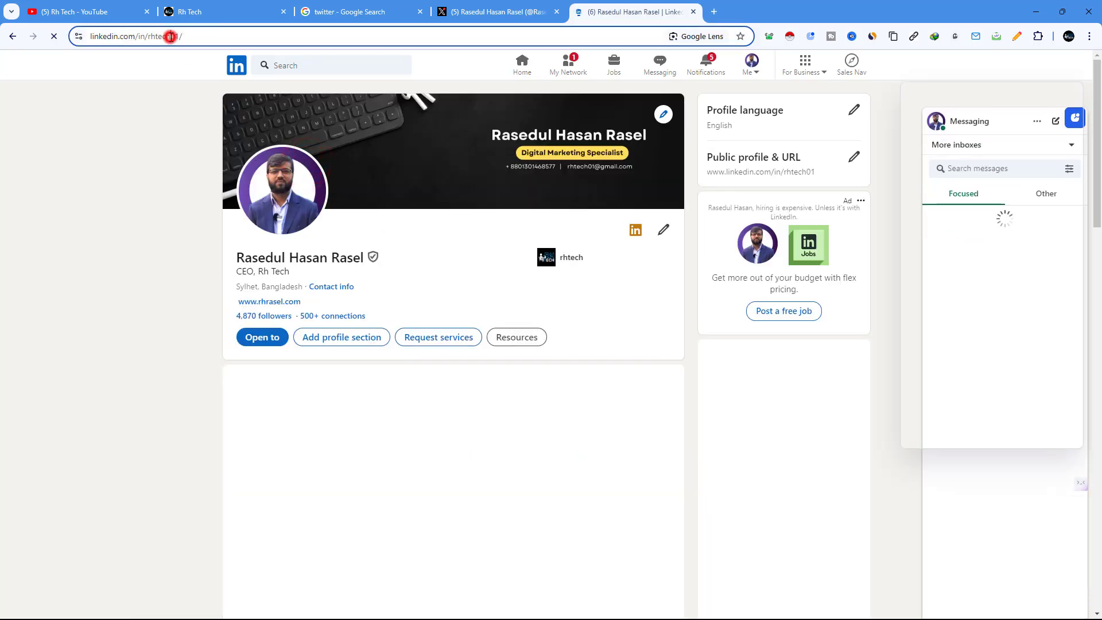
right_click(171, 37)
key(Escape)
click(492, 12)
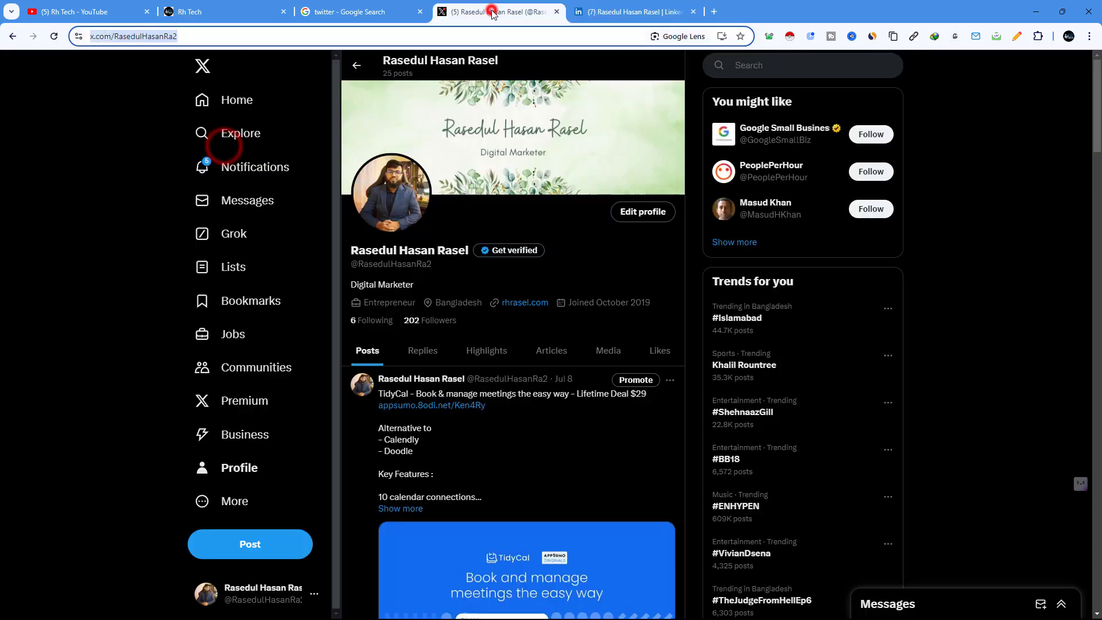
click(326, 12)
click(196, 11)
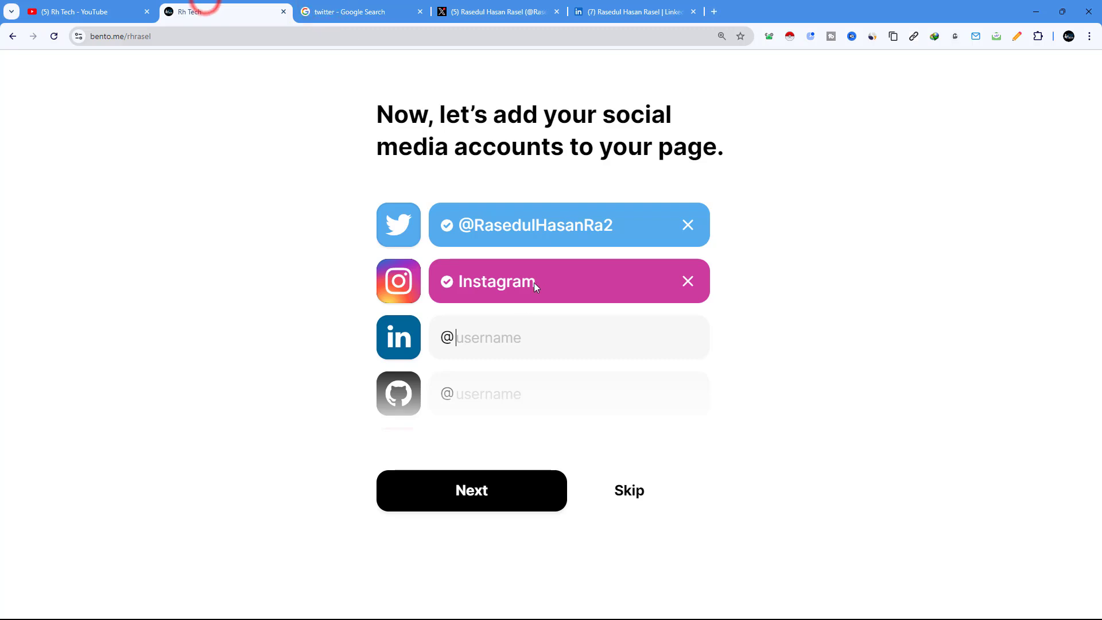
click(487, 337)
key(ctrl+v)
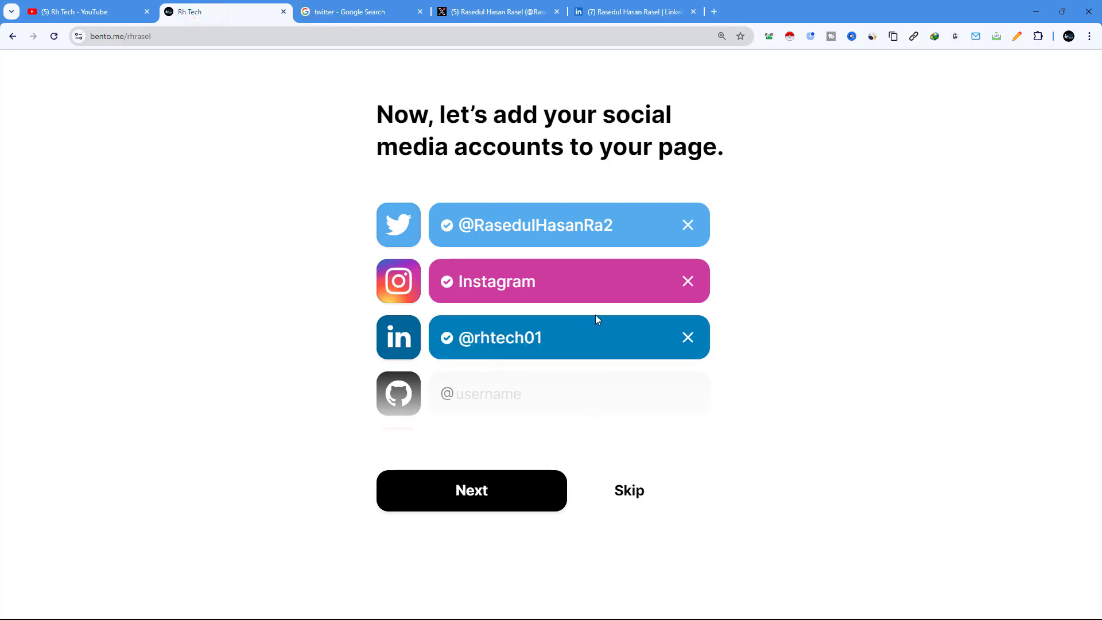
Step: Add YouTube username 'rh' and scroll through the remaining social networks
click(552, 283)
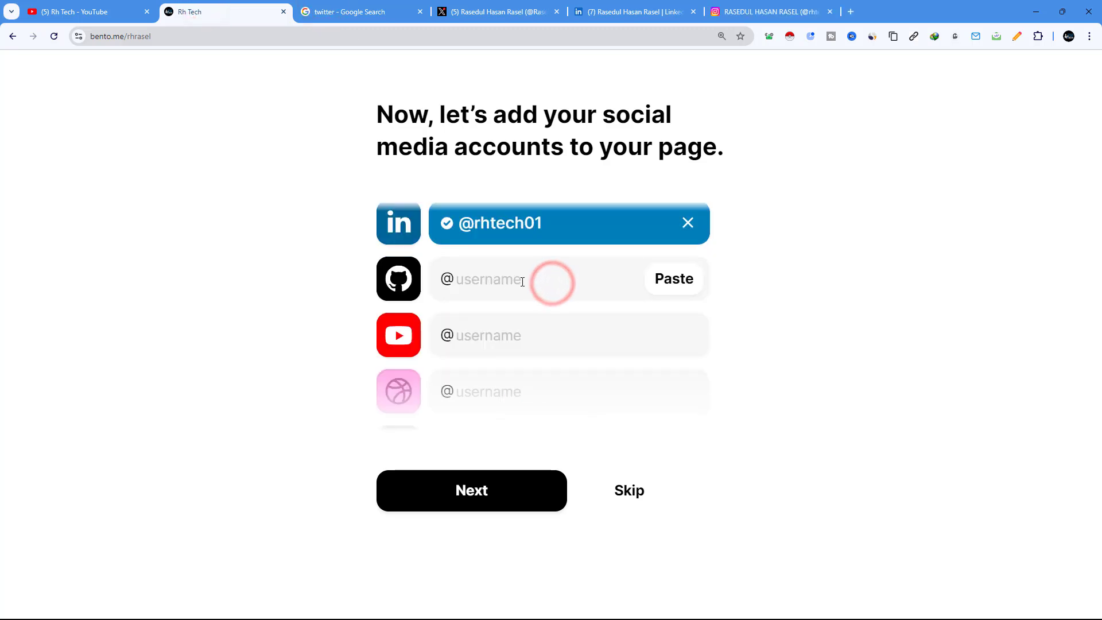
scroll(466, 312, down, 2)
scroll(472, 298, up, 1)
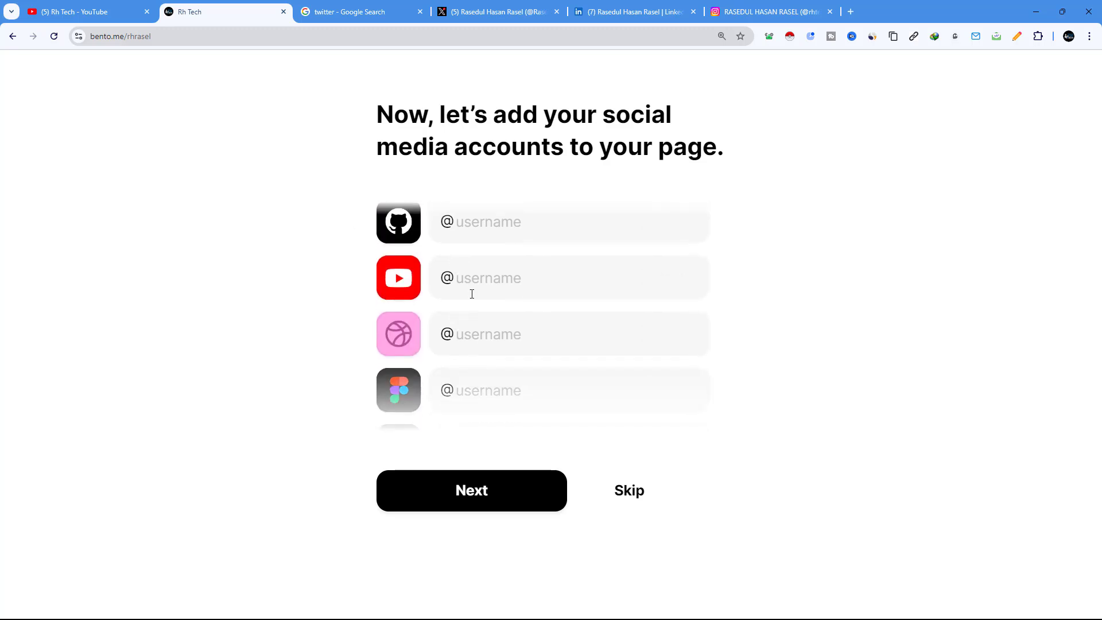
text(rhtec01)
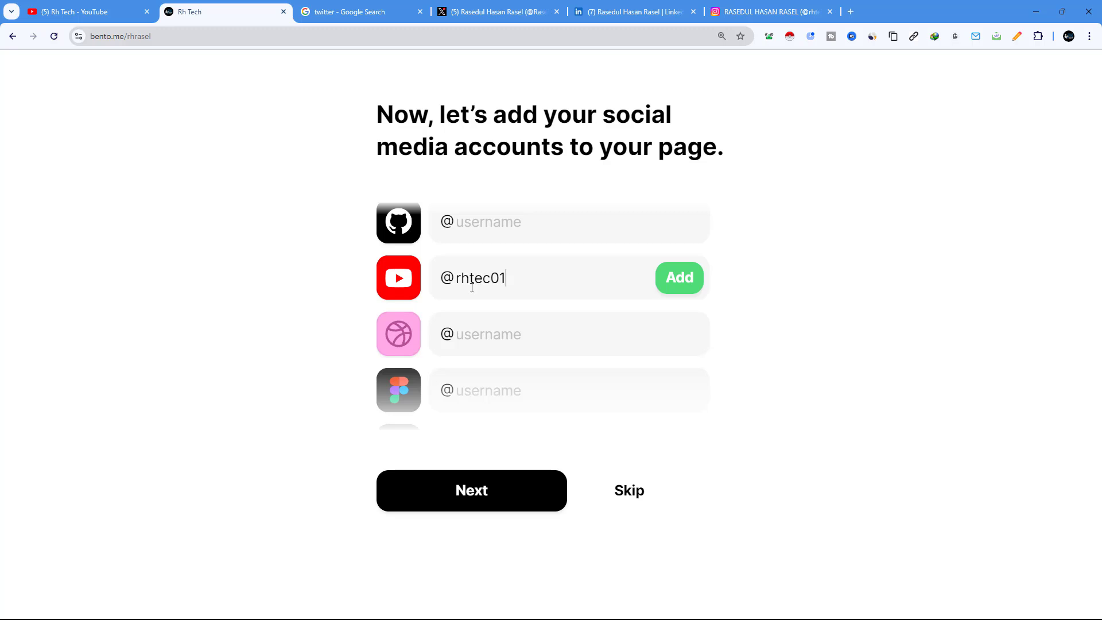
click(666, 283)
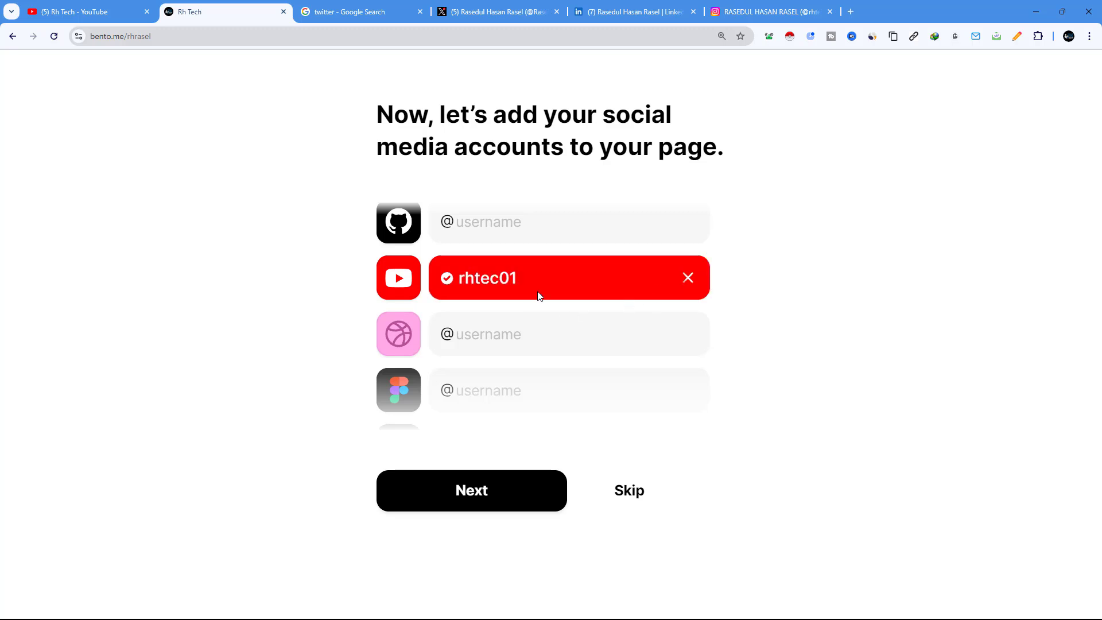
scroll(489, 338, down, 3)
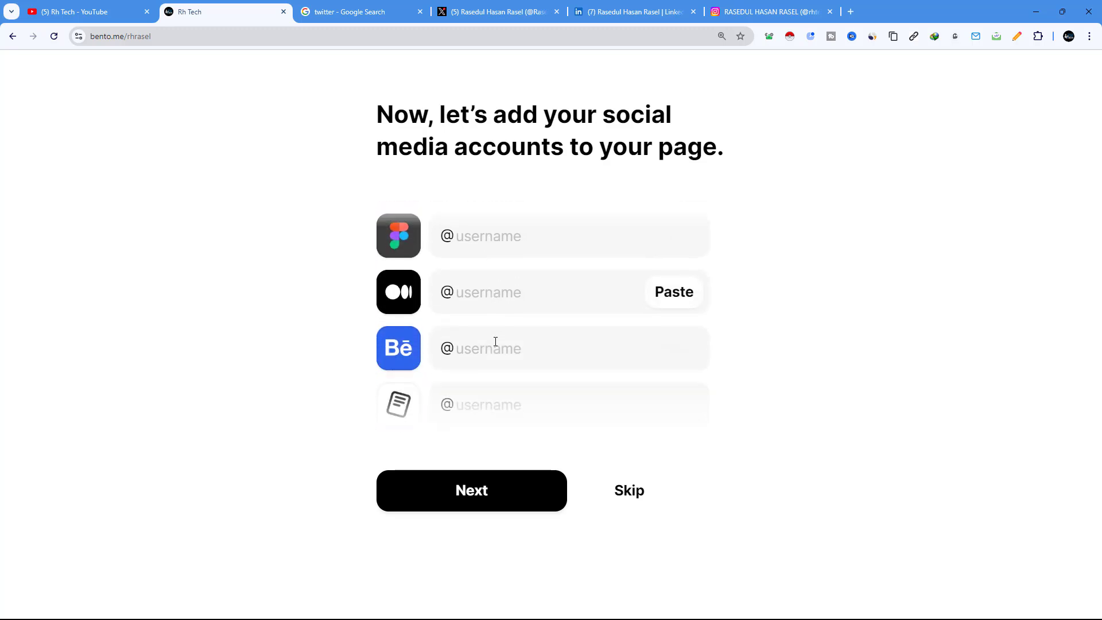
scroll(496, 341, down, 2)
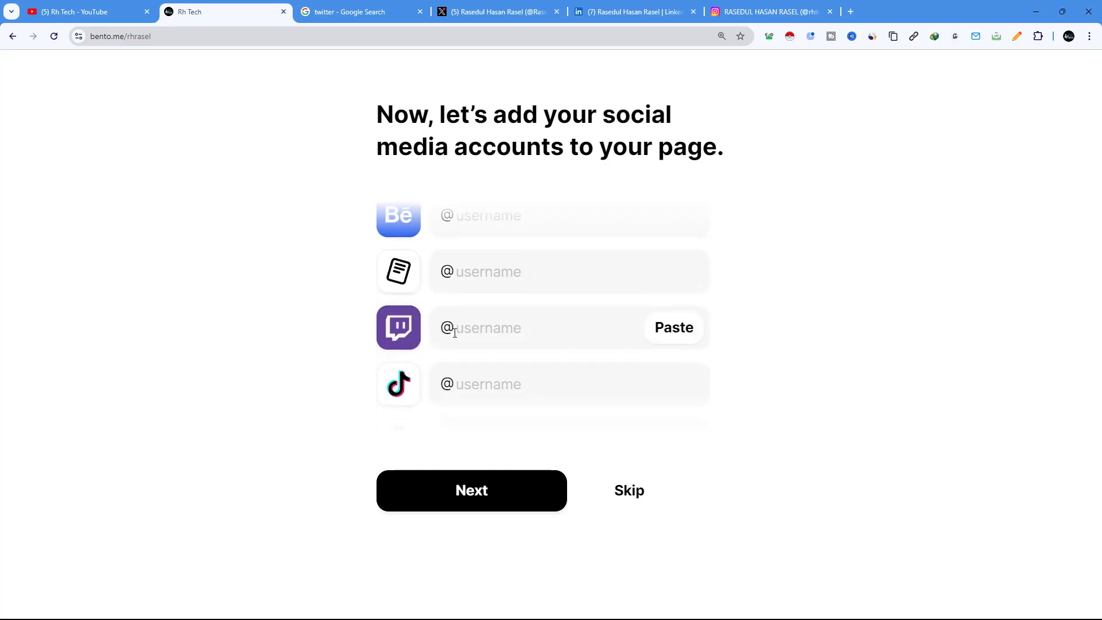
scroll(488, 338, down, 4)
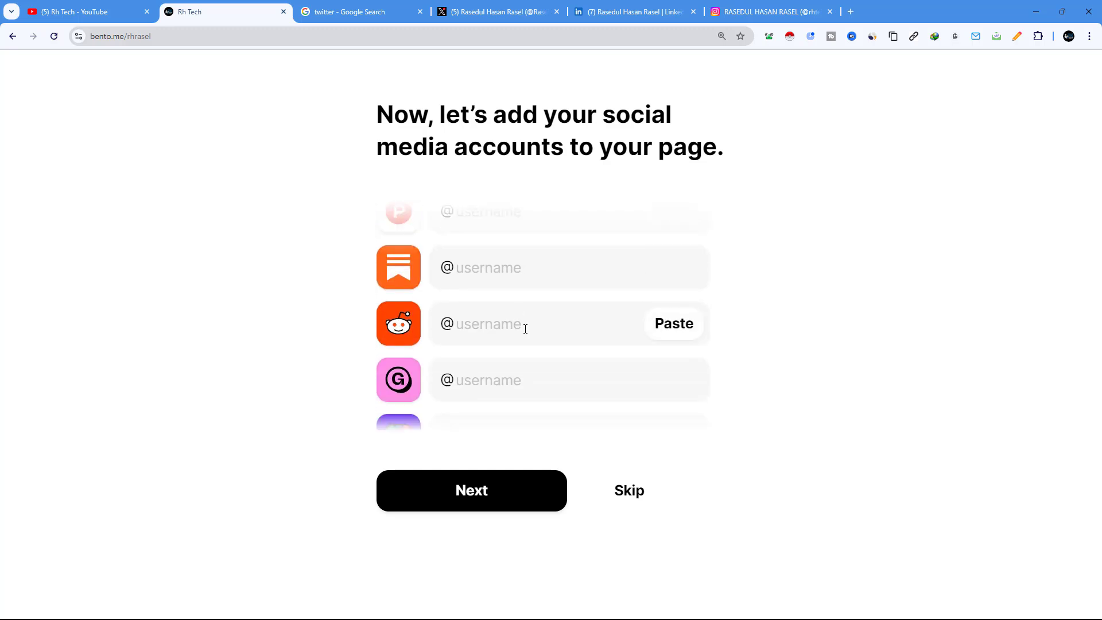
scroll(525, 329, down, 5)
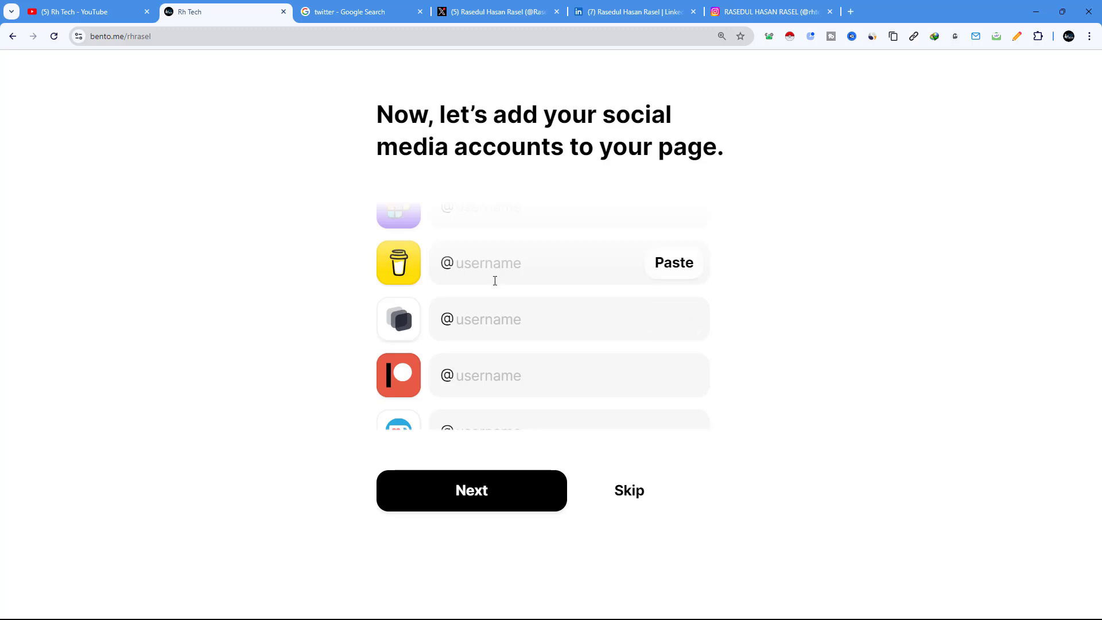
scroll(533, 400, up, 5)
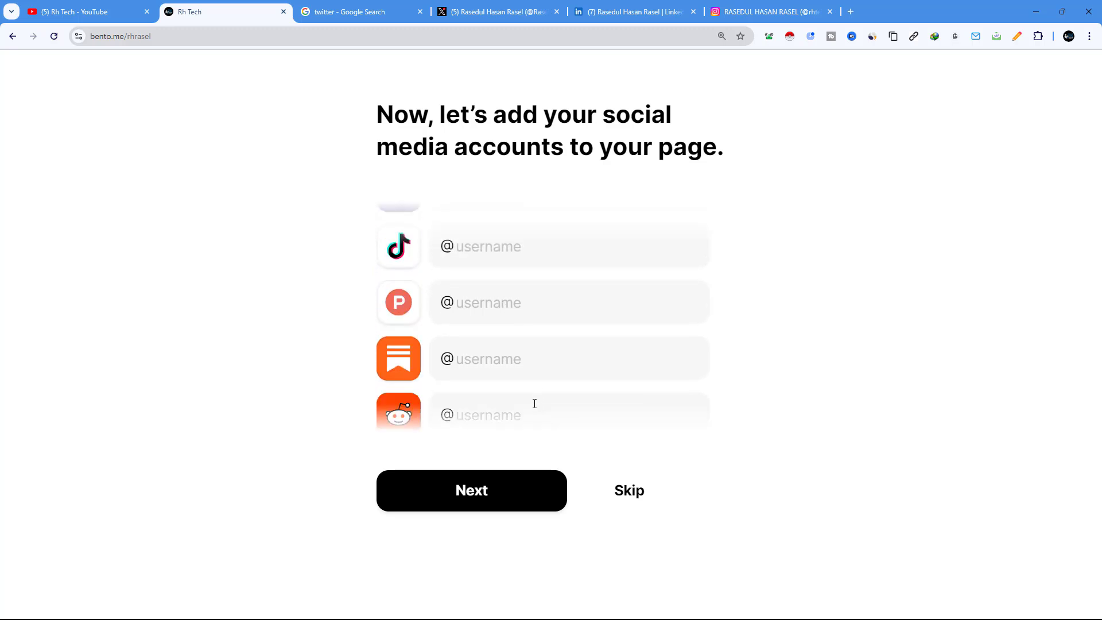
scroll(534, 404, up, 8)
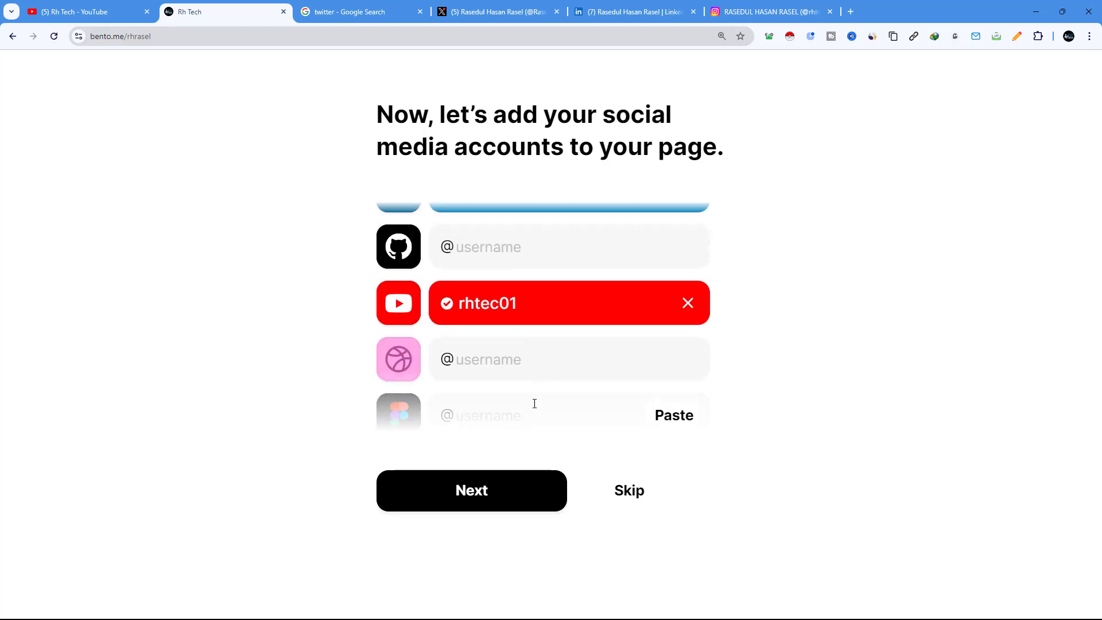
scroll(535, 404, up, 3)
scroll(551, 326, down, 6)
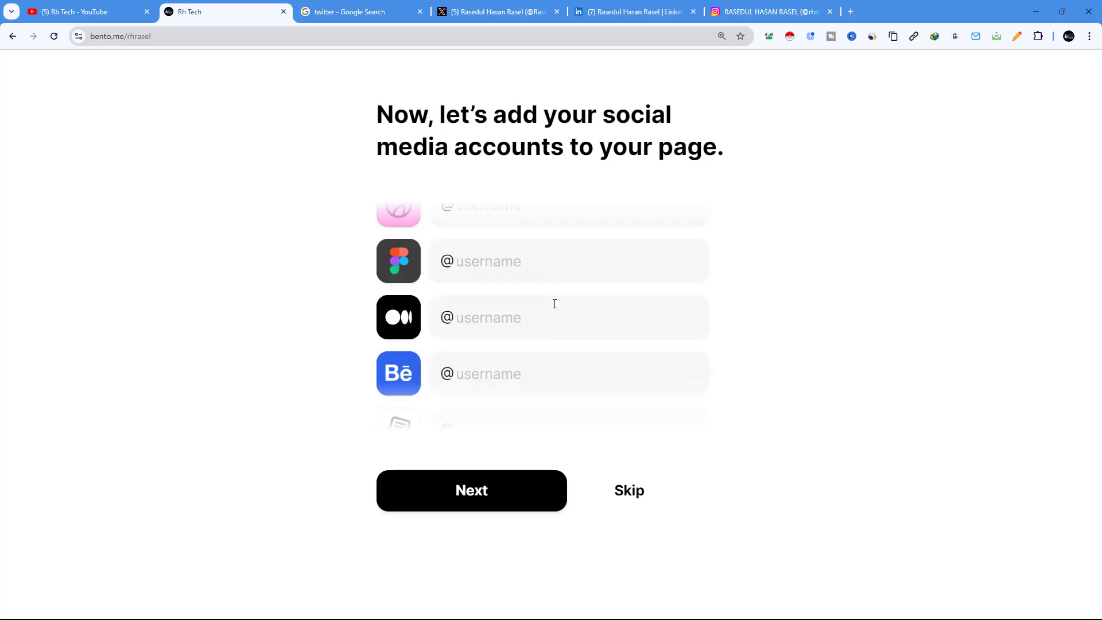
scroll(555, 303, down, 10)
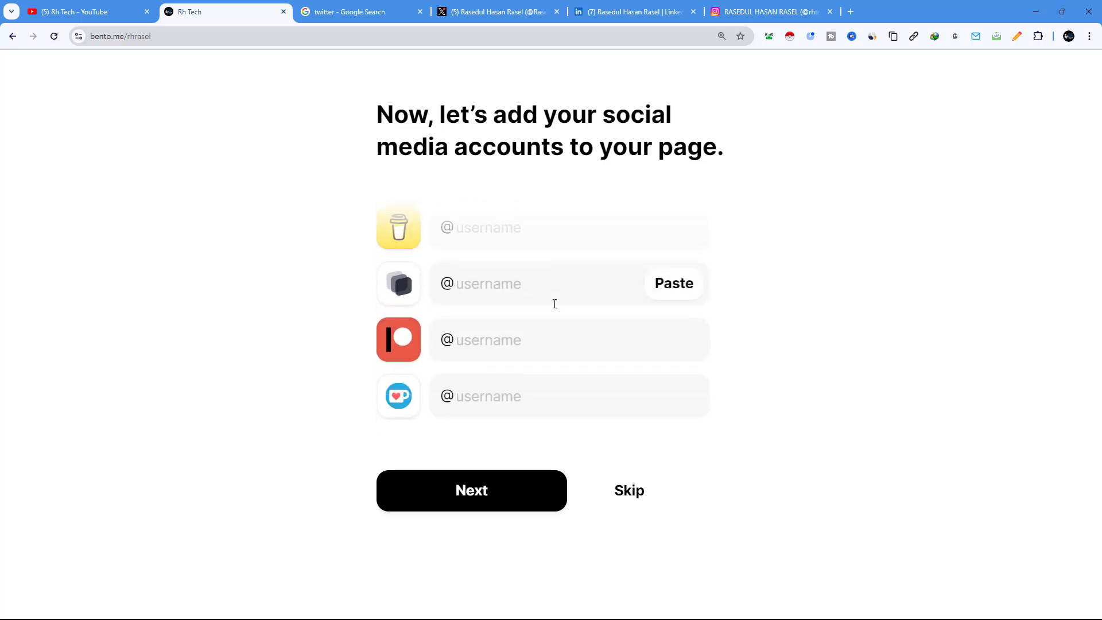
Step: Move past the social step and the photos/video/maps step to the Looks great! page
click(515, 499)
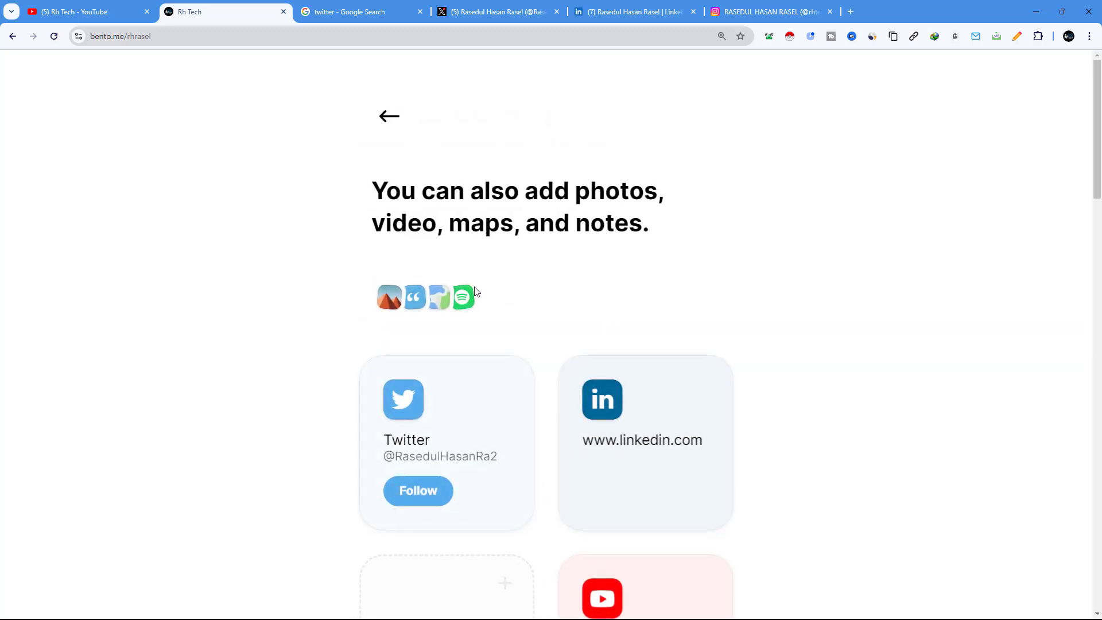
scroll(807, 333, down, 3)
mouse_move(623, 309)
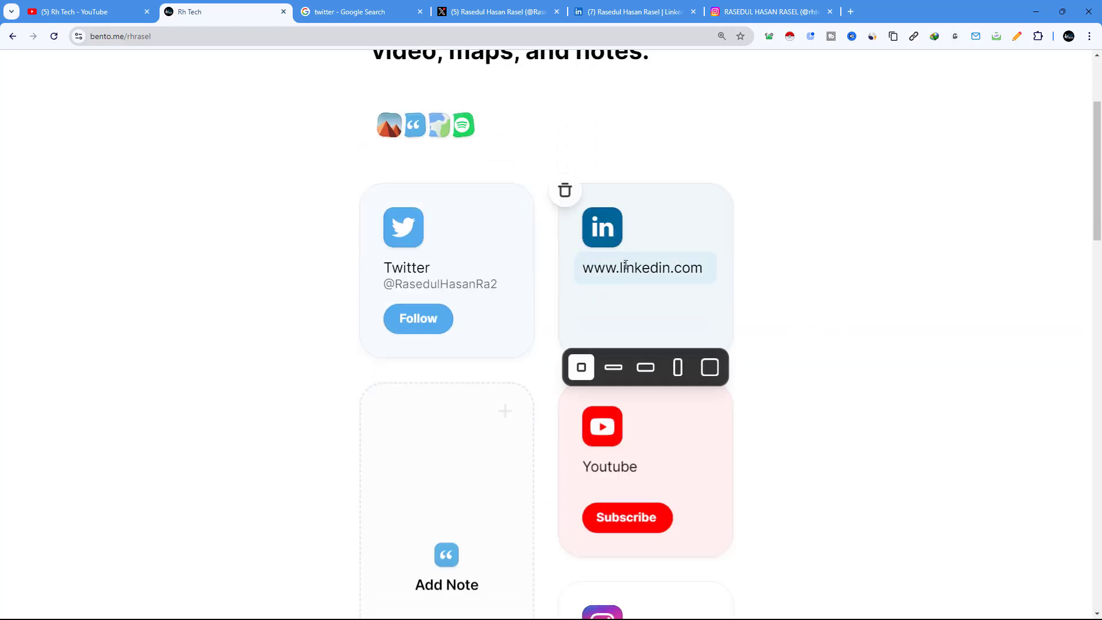
scroll(636, 387, down, 6)
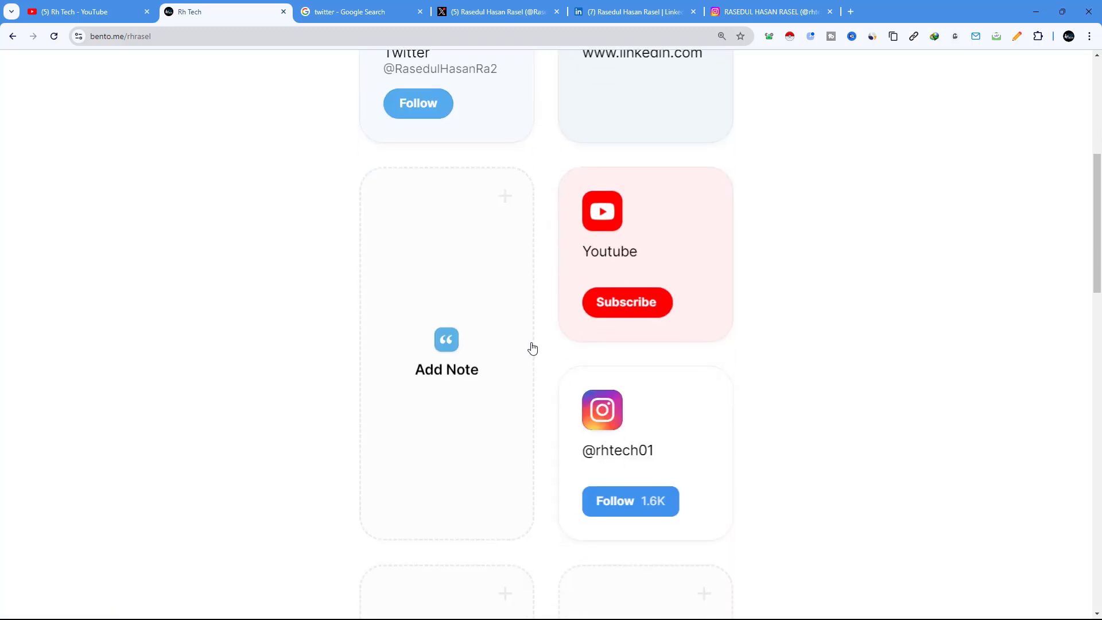
mouse_move(586, 339)
scroll(597, 339, down, 17)
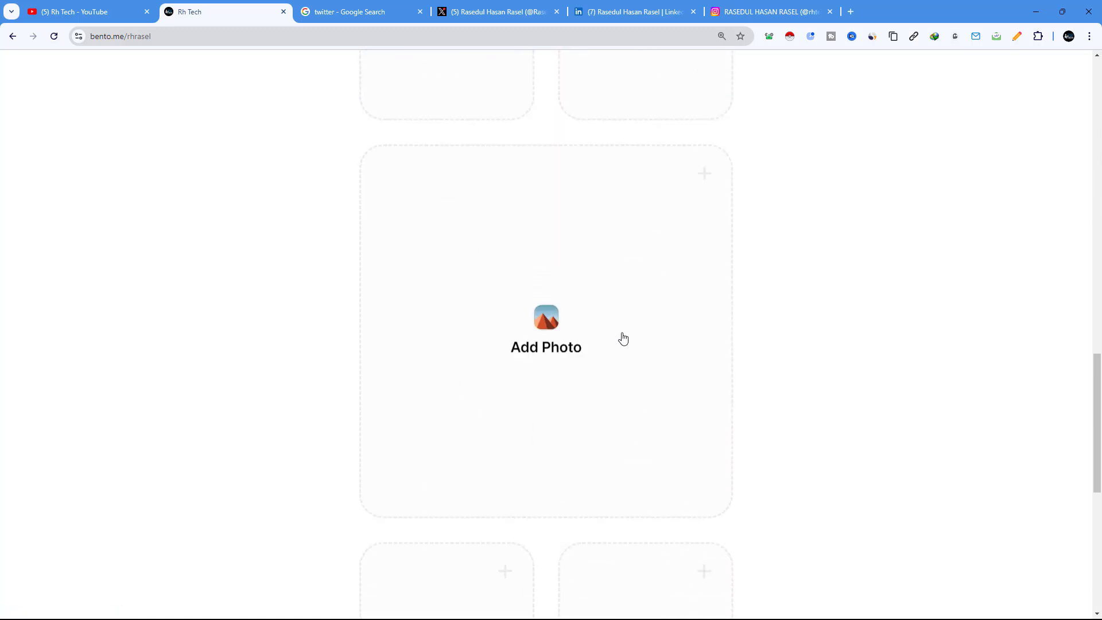
scroll(624, 338, down, 3)
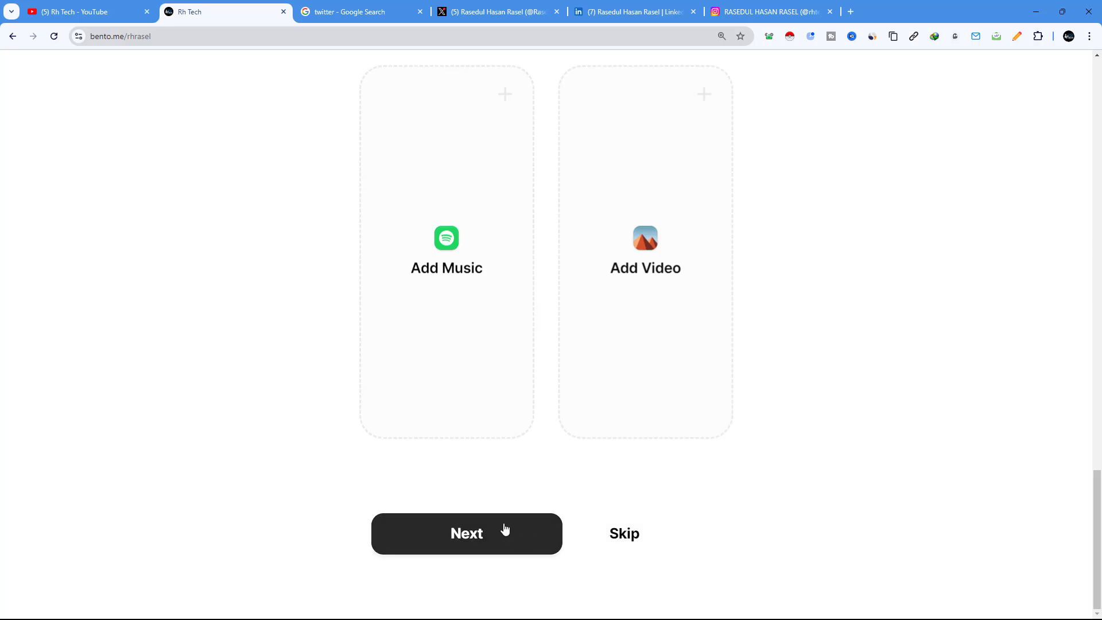
click(488, 535)
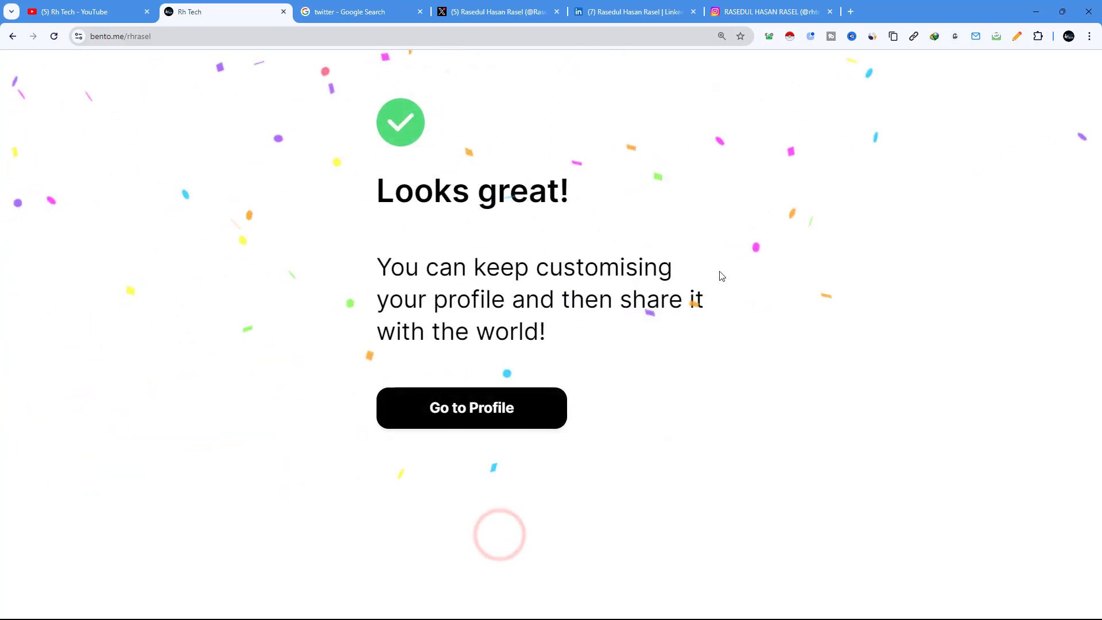
drag(370, 192, 590, 202)
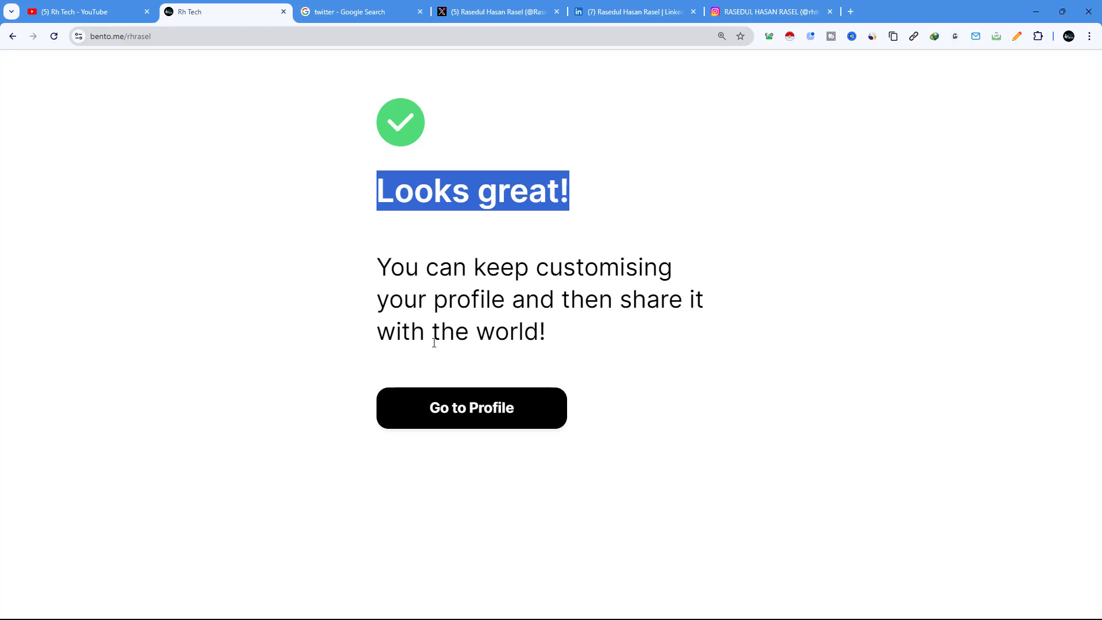
Step: Go to the new profile and scroll through its Rh Tech name, avatar and social cards
click(489, 418)
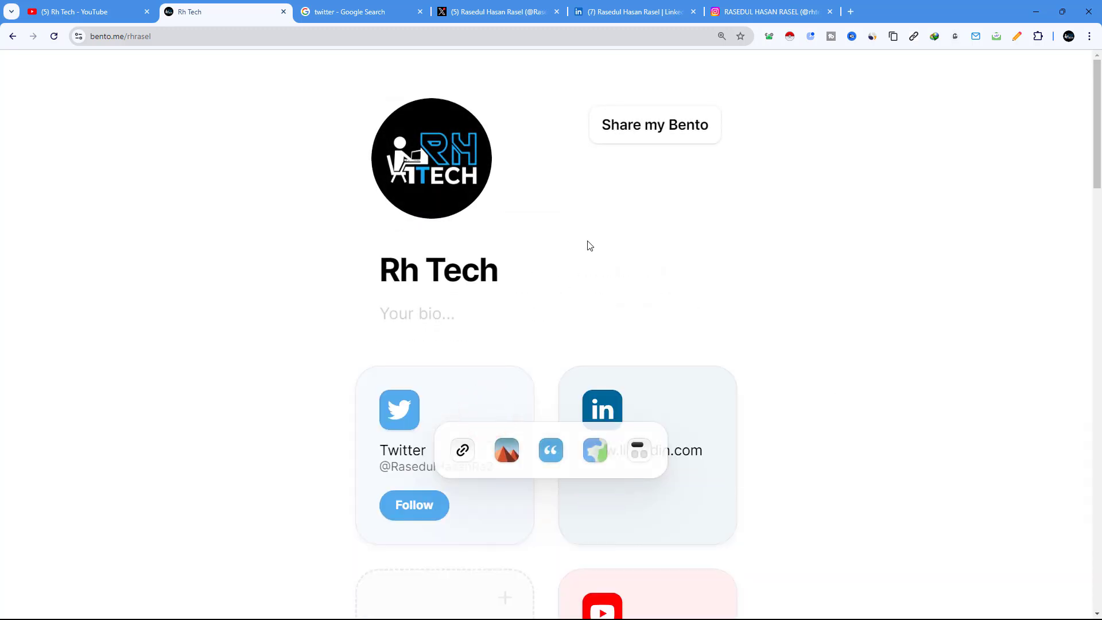
mouse_move(455, 162)
scroll(602, 268, down, 18)
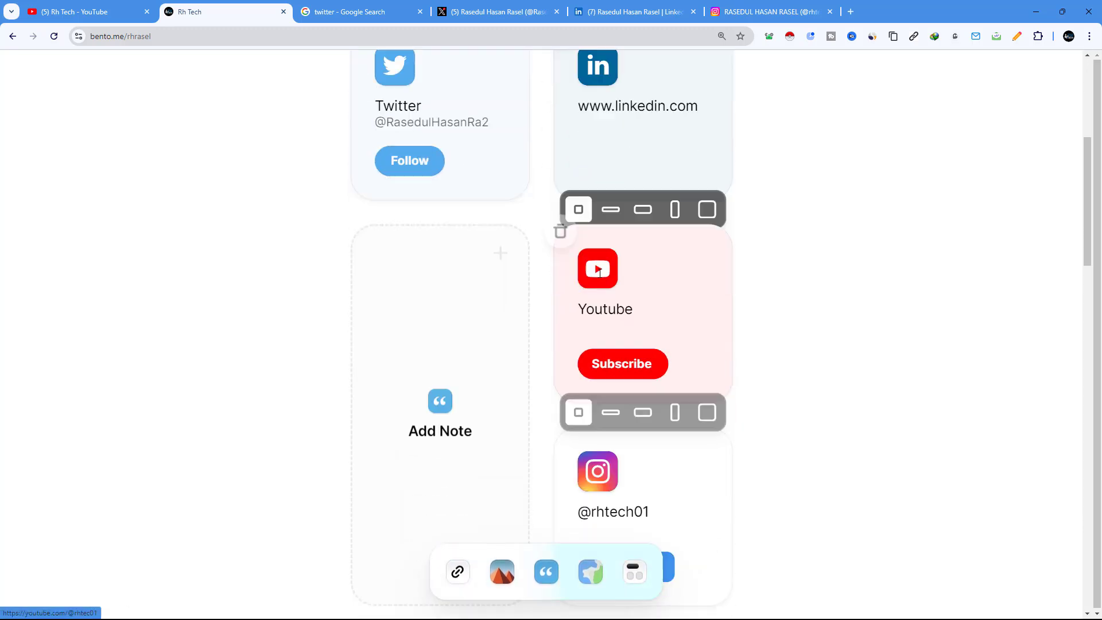
scroll(600, 283, down, 10)
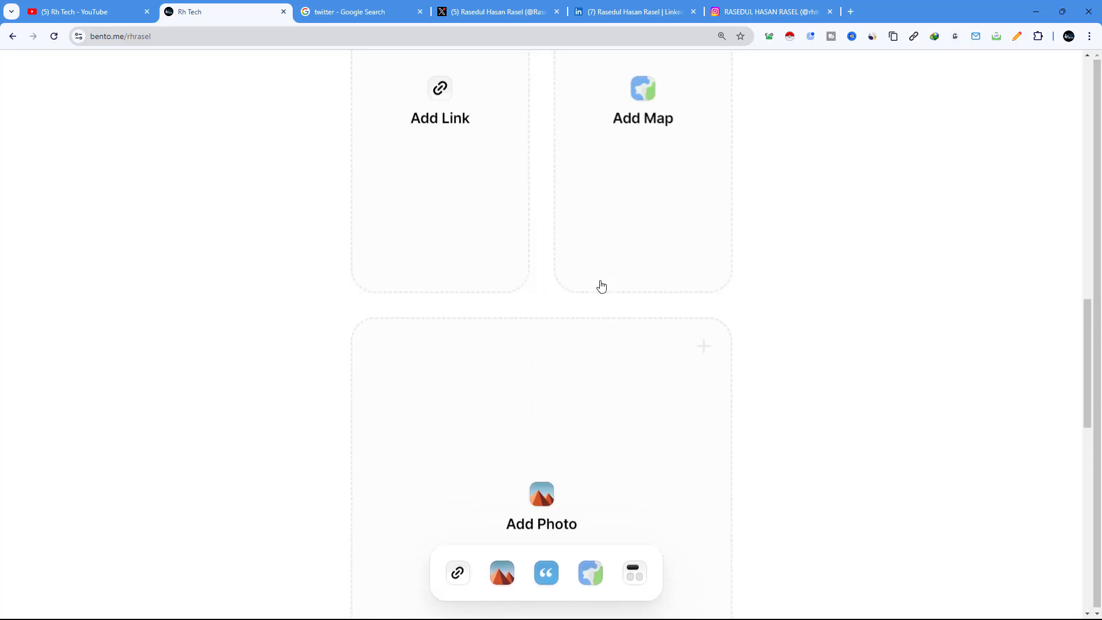
scroll(601, 285, up, 15)
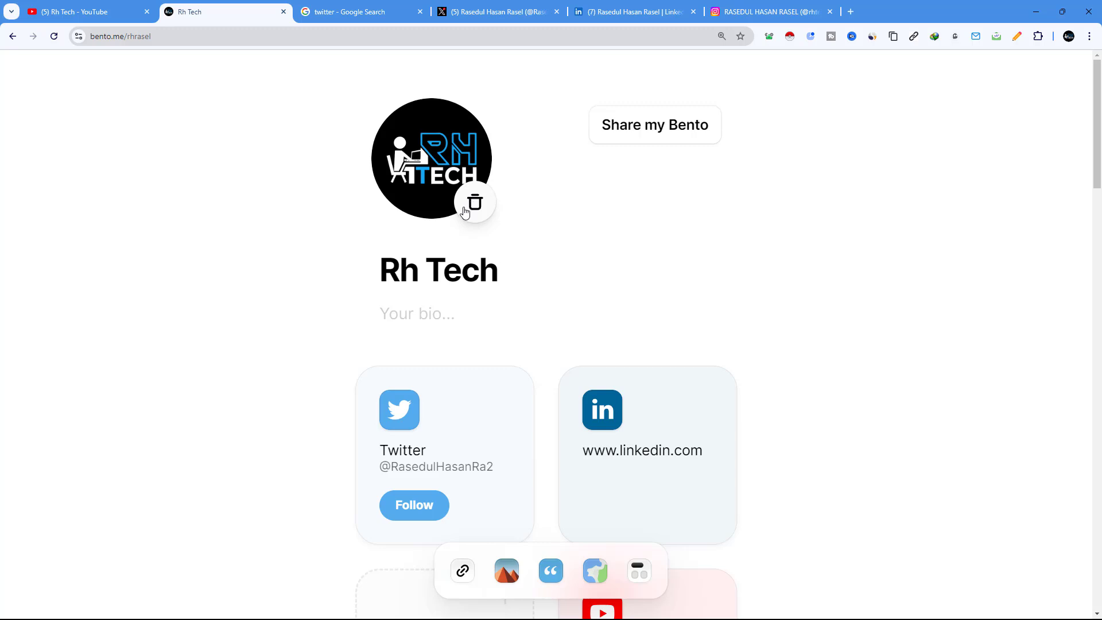
Step: Replace the Rh Tech heading with the owner's full name and zoom back to 100%
triple_click(458, 270)
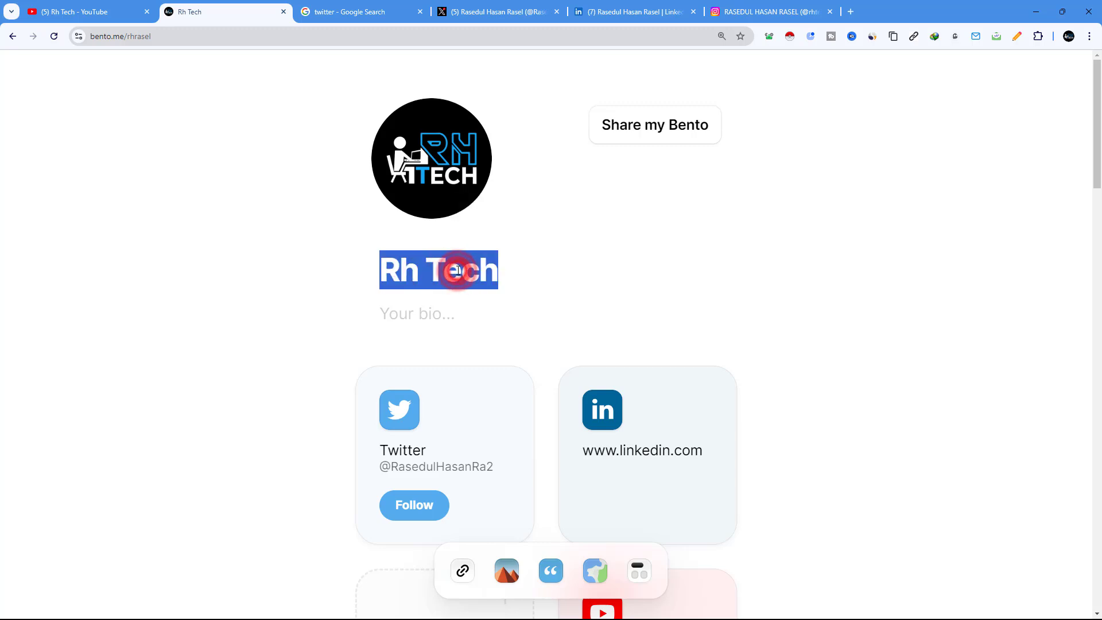
key(BackSpace)
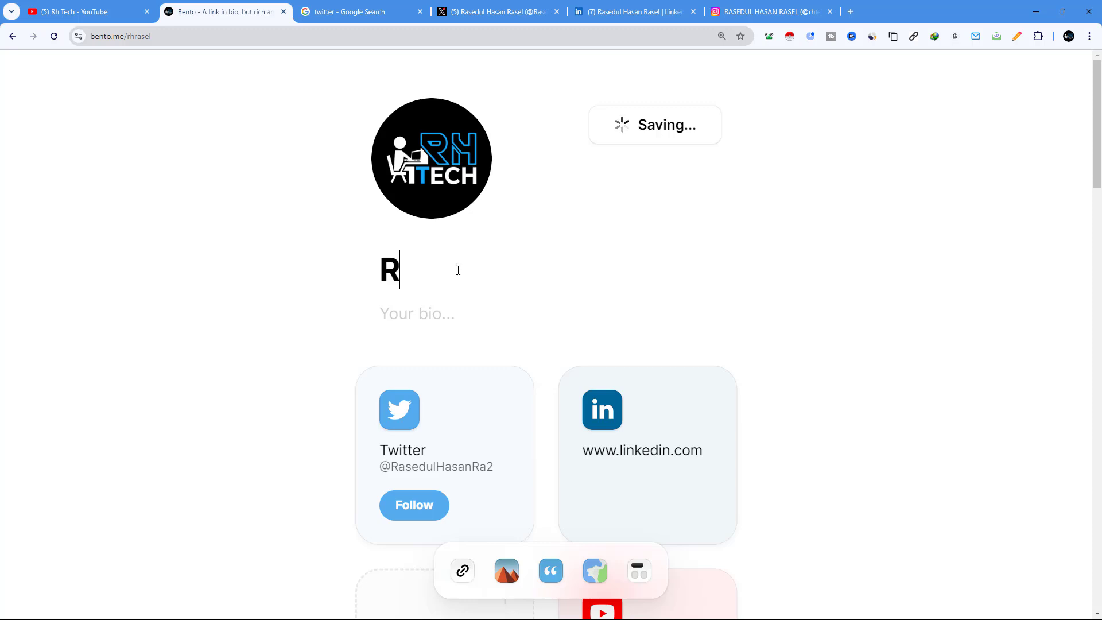
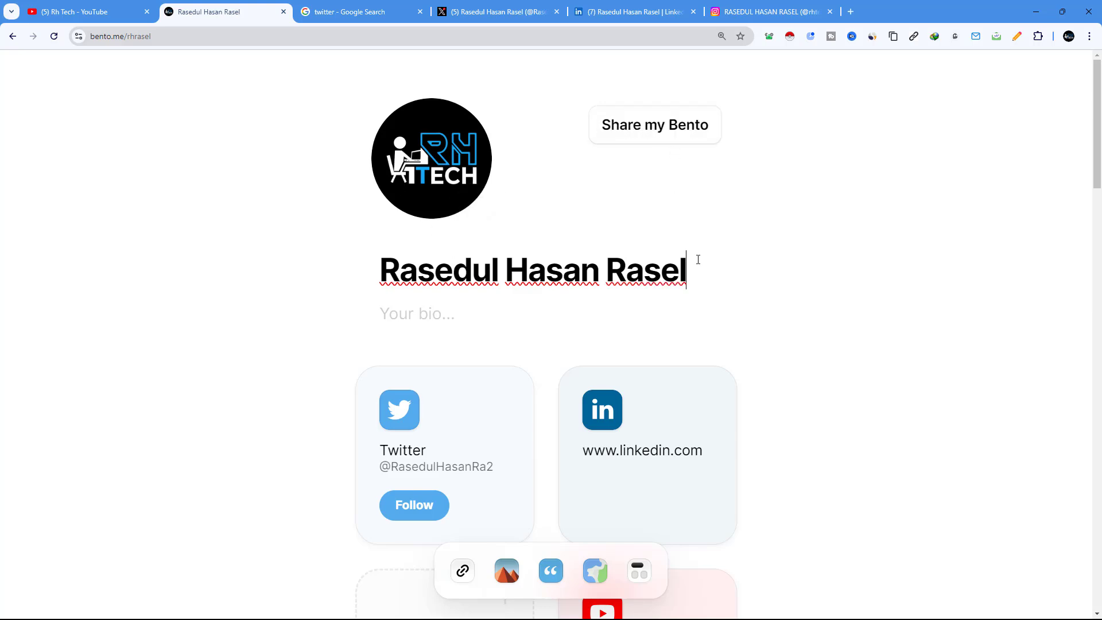
key(ctrl+minus)
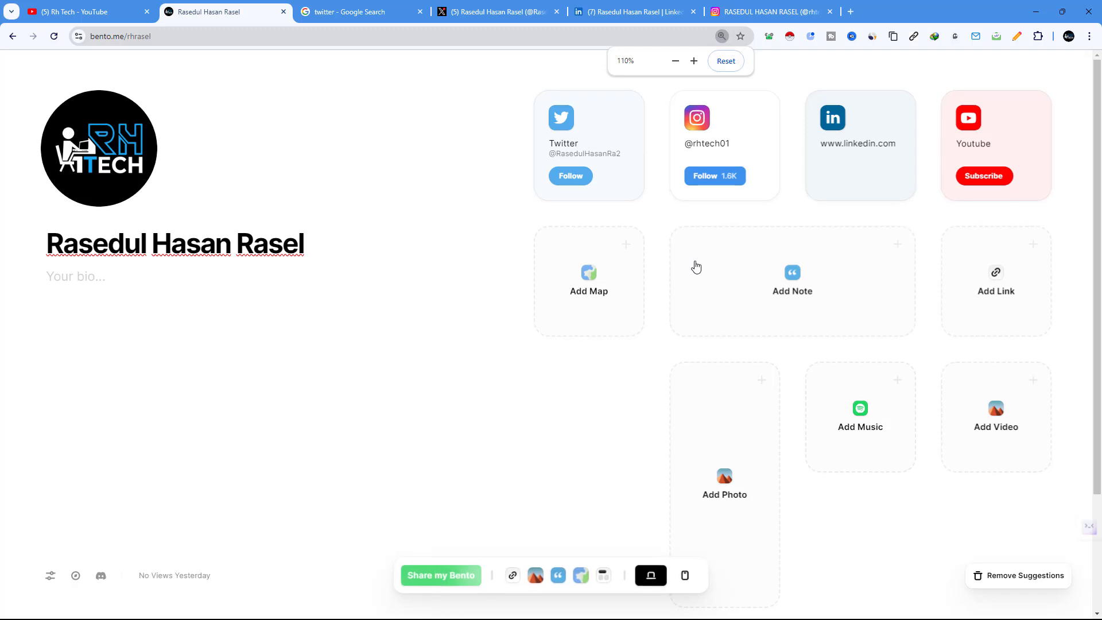
key(ctrl+minus)
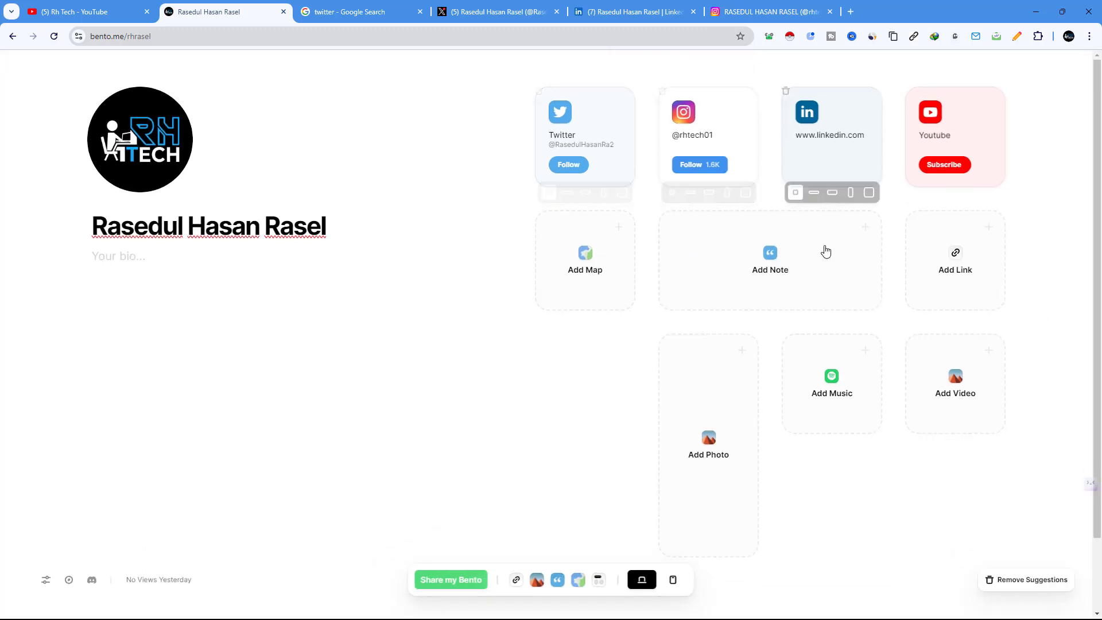
Step: Write 'Digital Marketing Strategist' in the bio, correcting the misspelled Stretegist
mouse_move(136, 152)
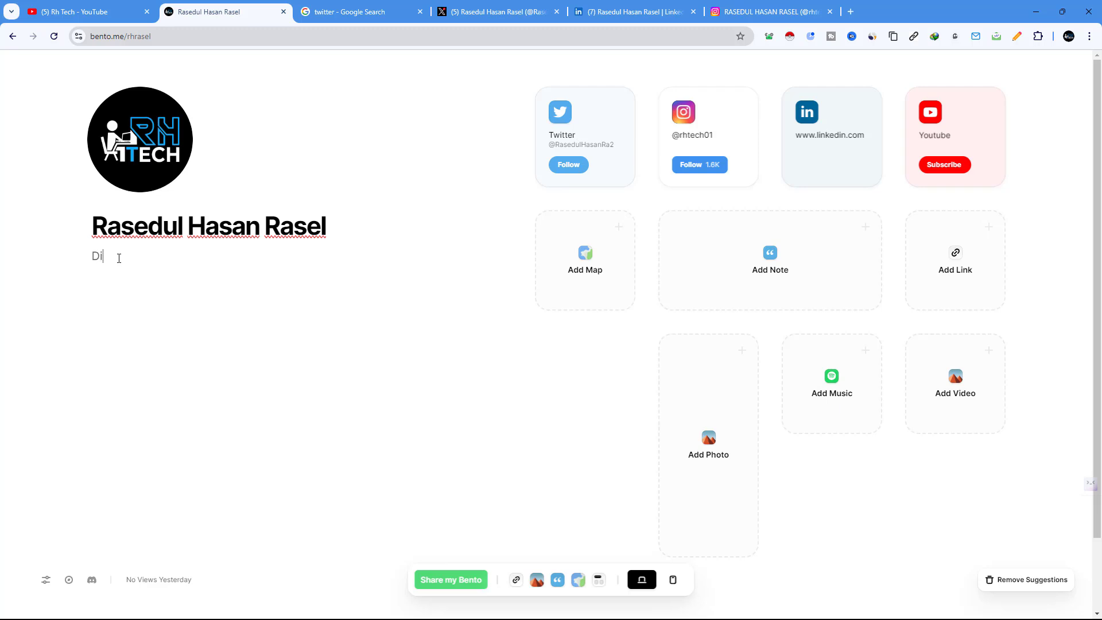
text(l Ma)
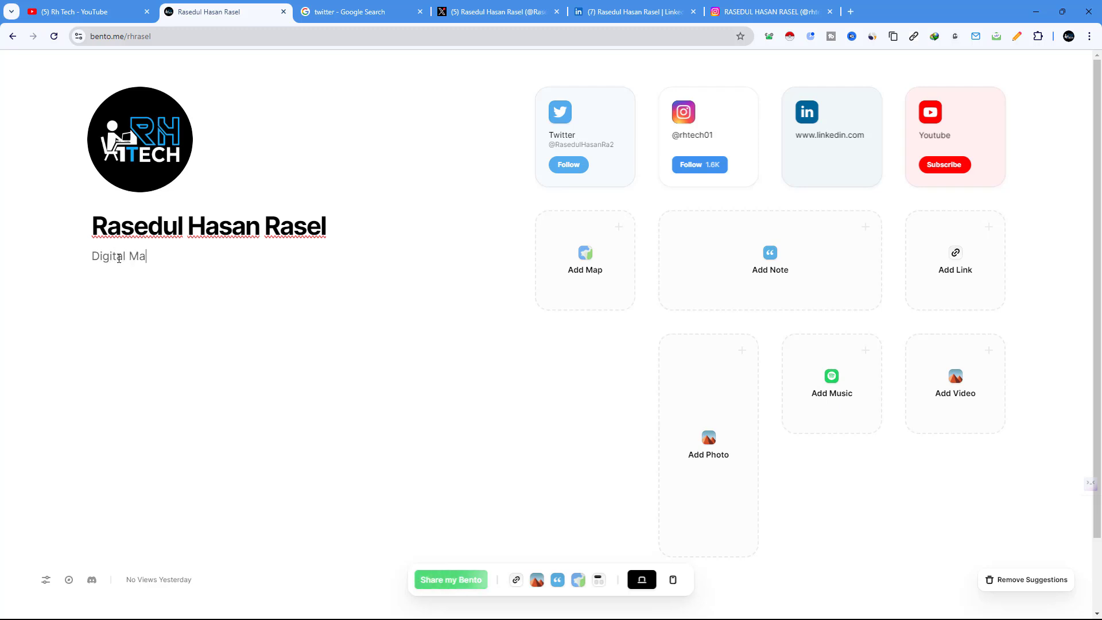
text(rket)
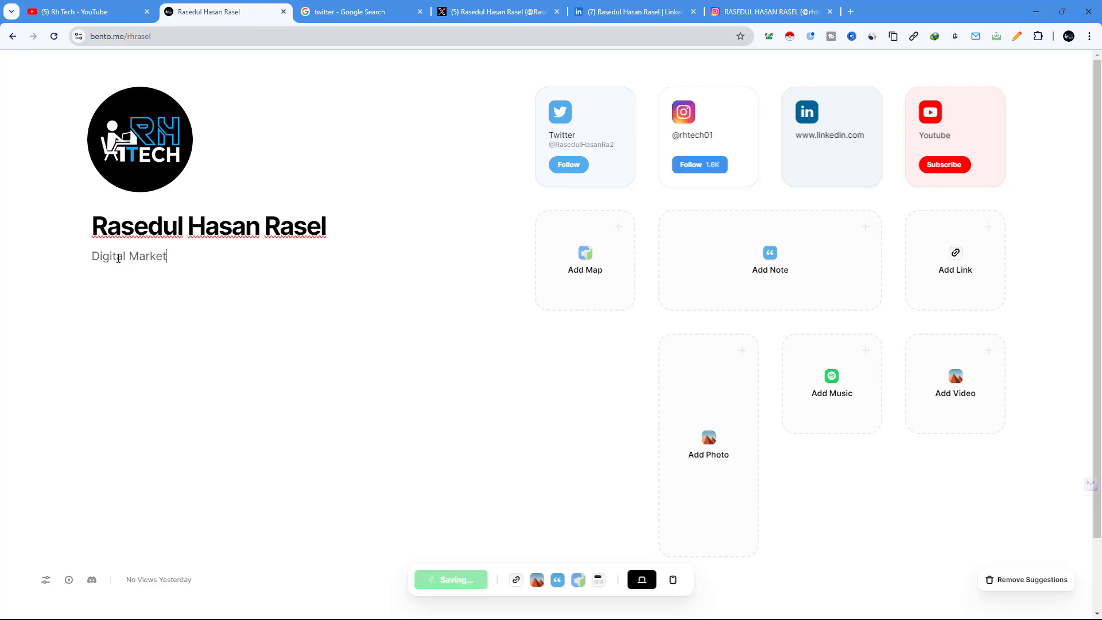
text(ing St)
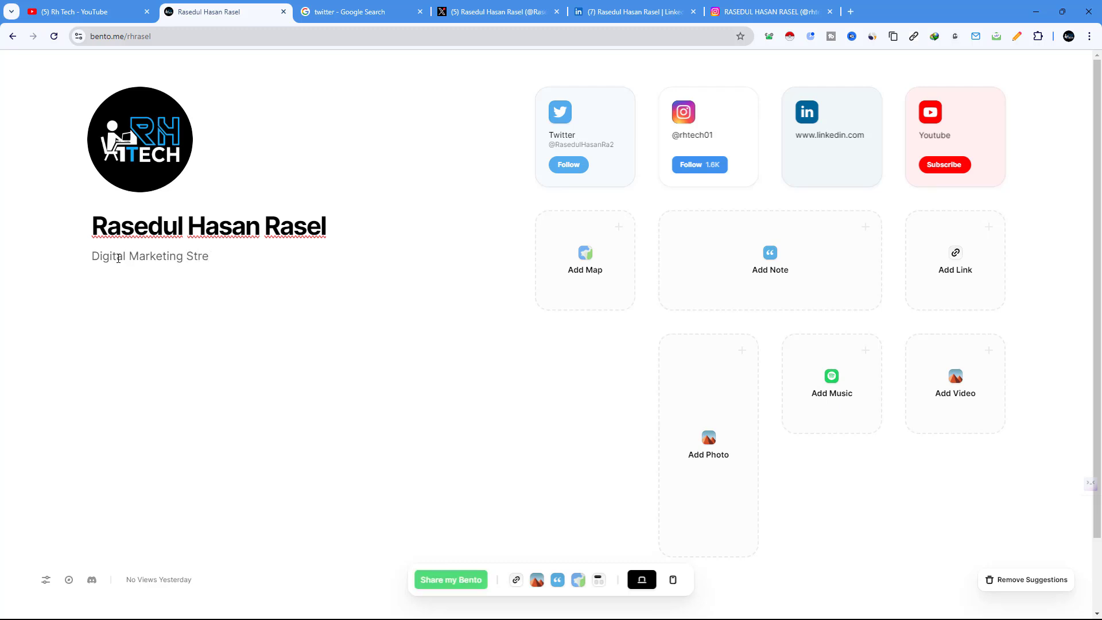
text(retegist)
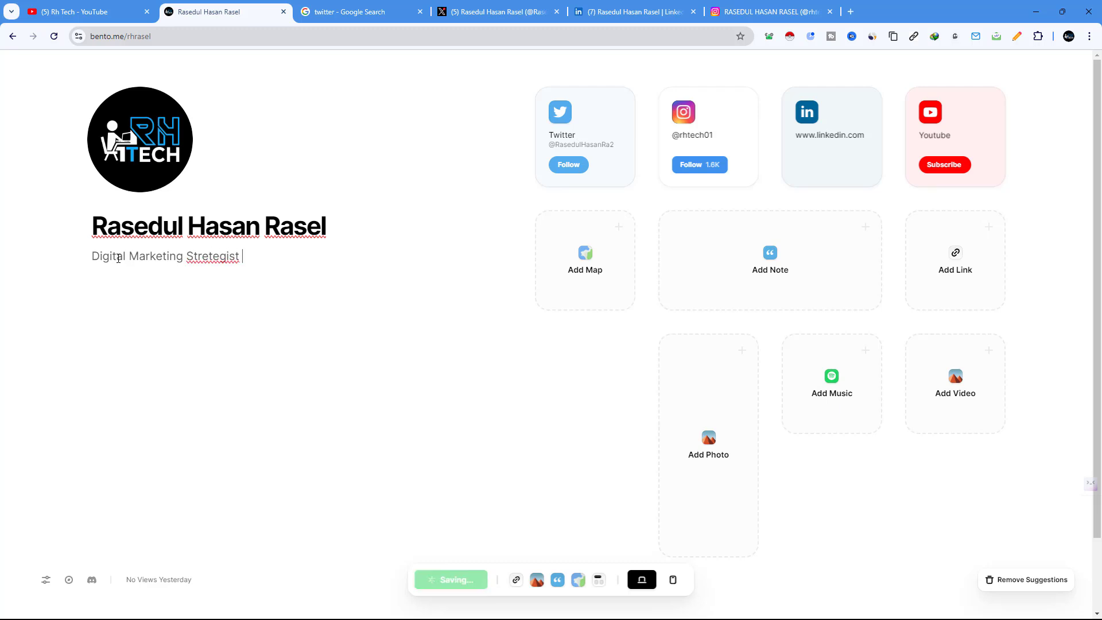
right_click(214, 256)
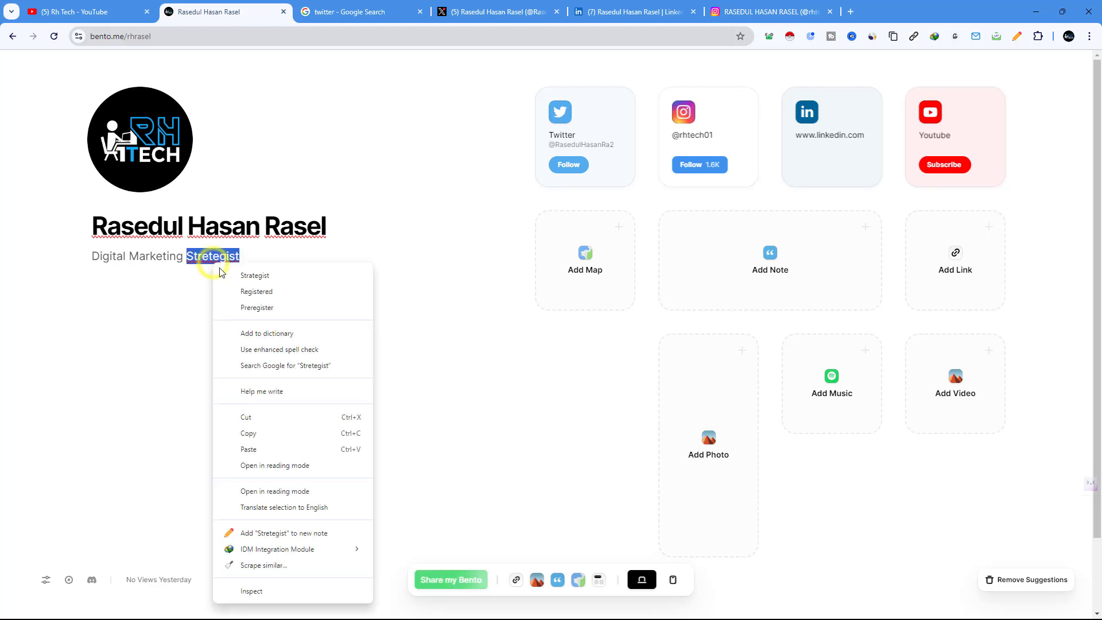
click(243, 274)
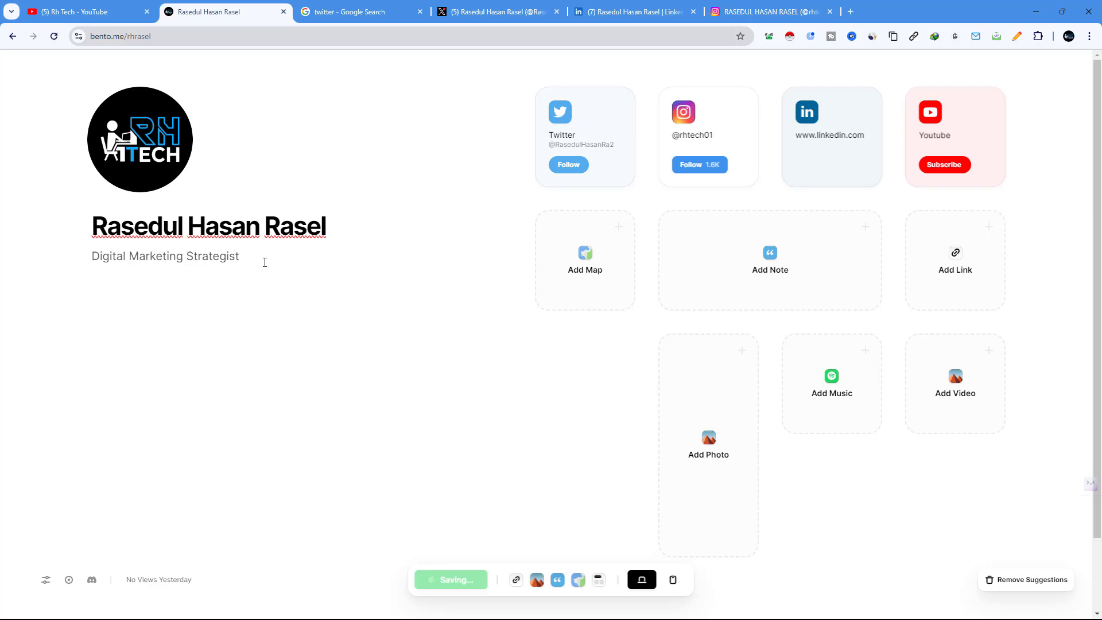
Step: Append 'and Instructor', an Email line with the owner's address, and a Whats App line with their number
click(275, 257)
text(an)
text(d Instructor )
text(Email:)
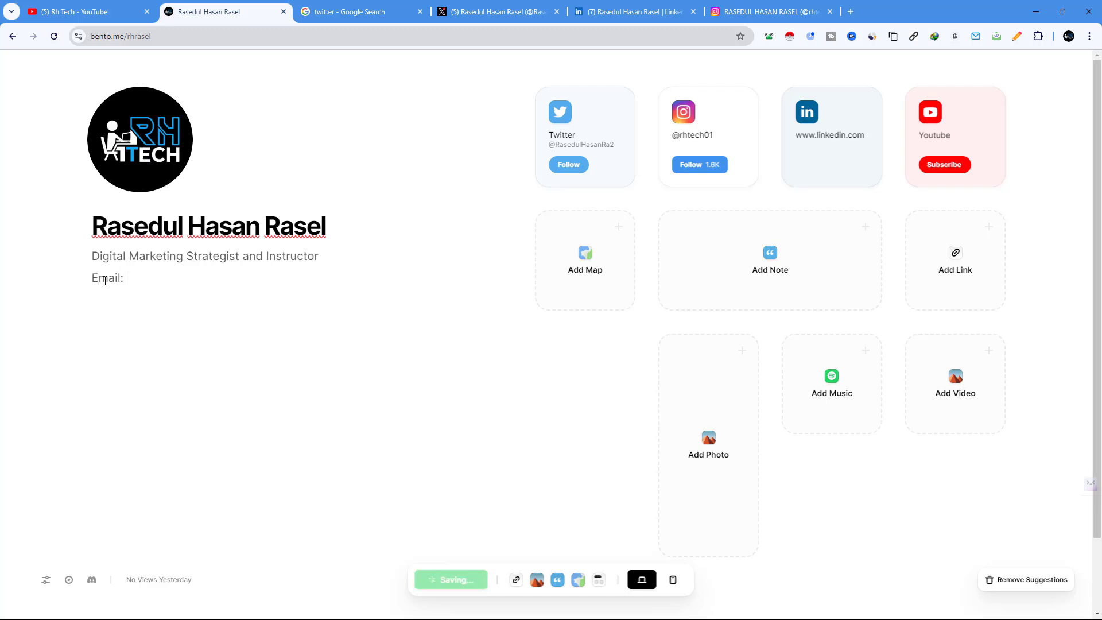
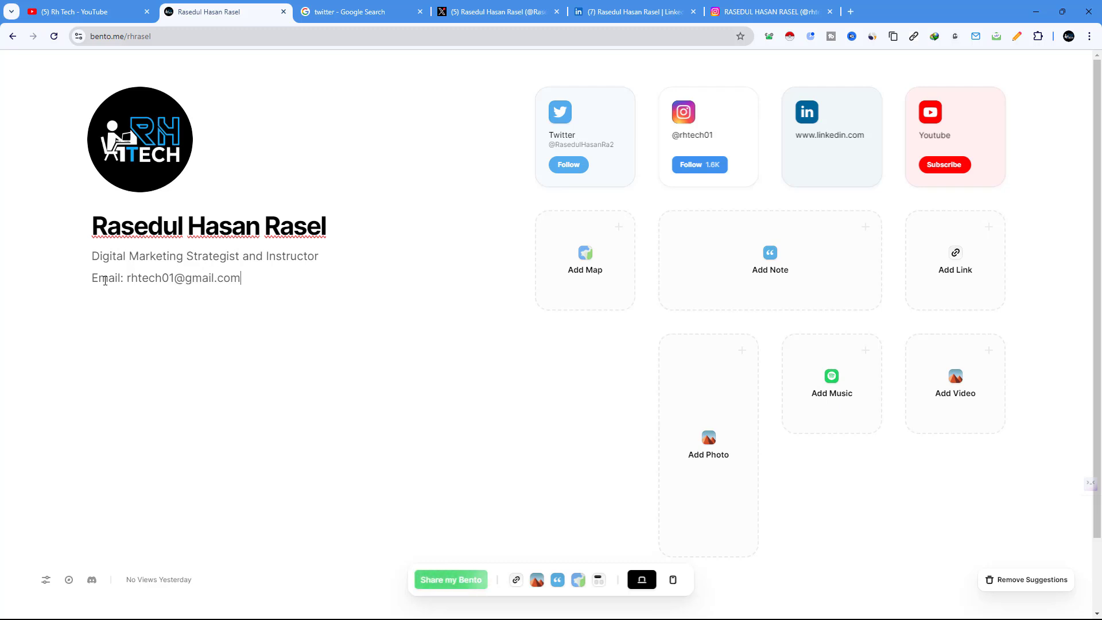
key(Return)
text(Wh)
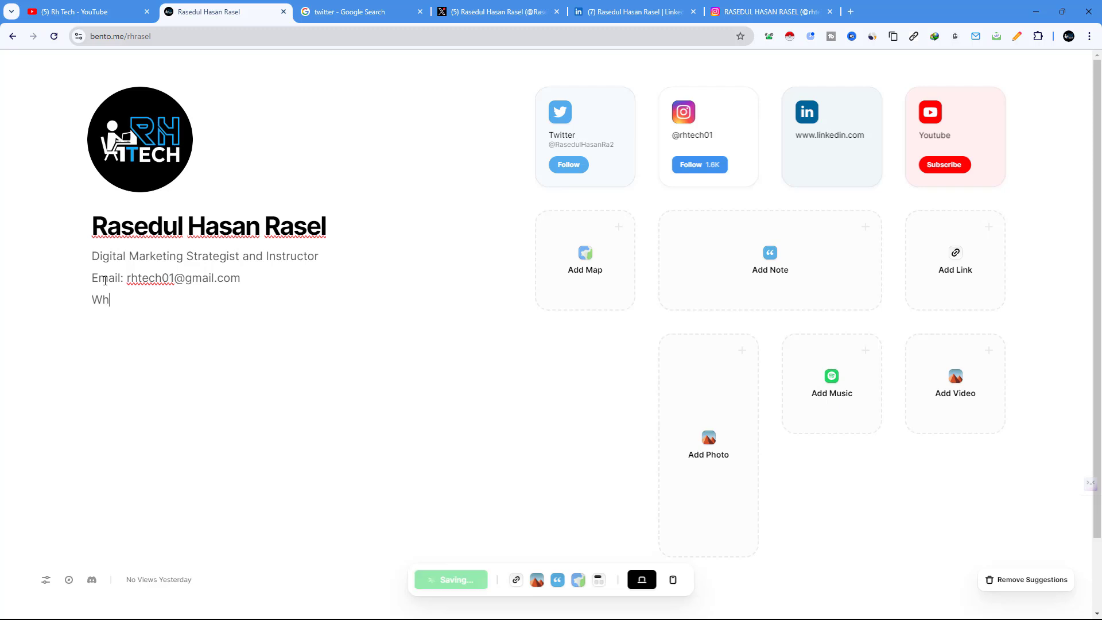
text(ats App)
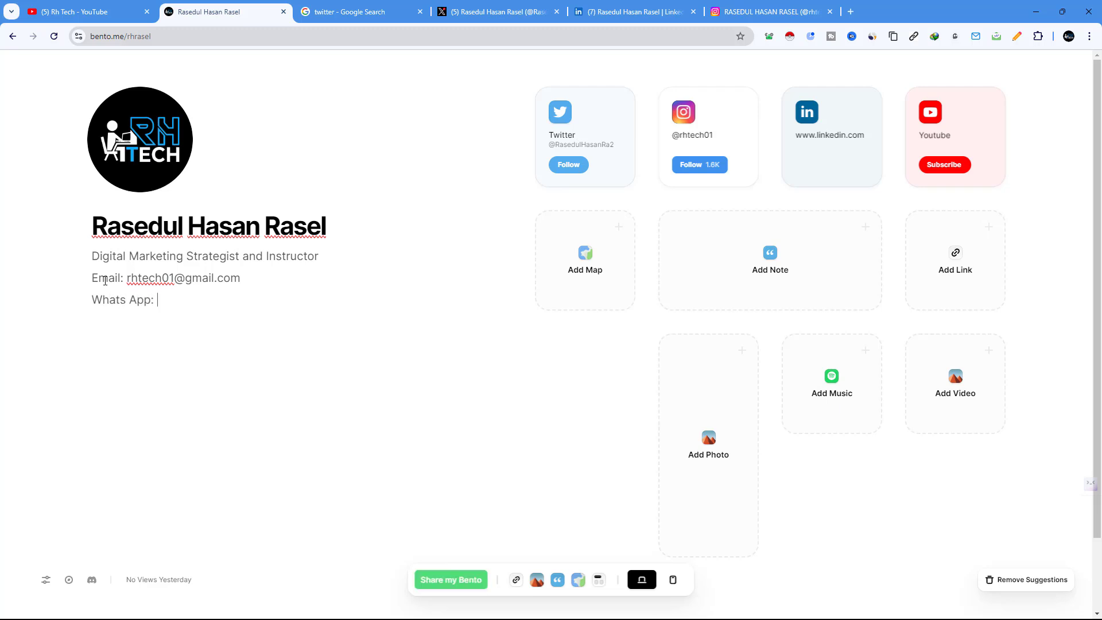
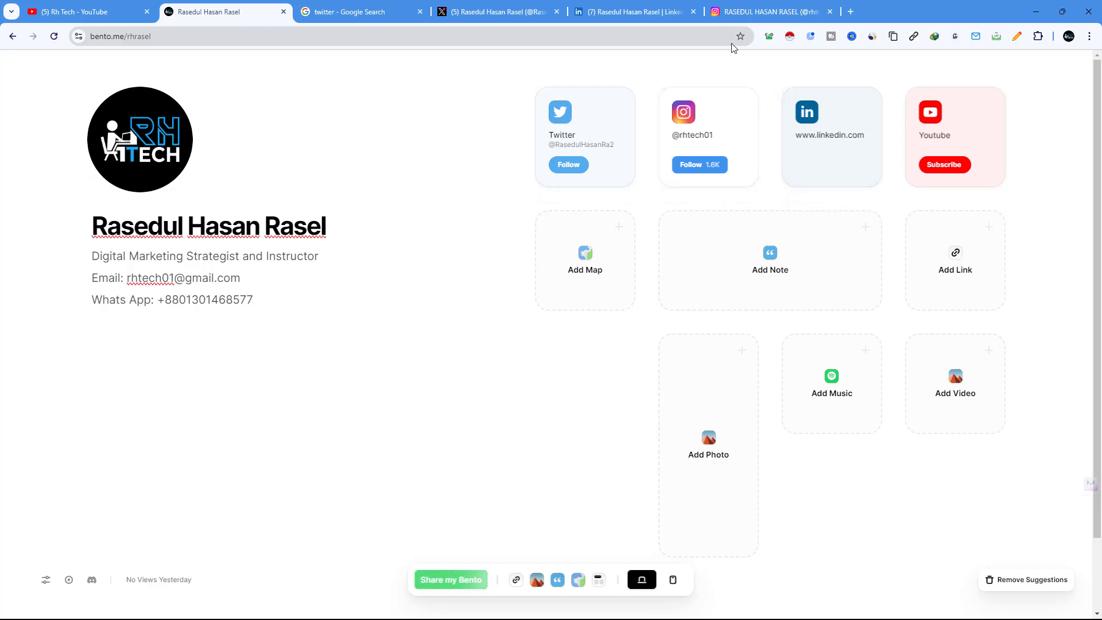
Step: Replace the avatar with the 'Untitled design (1)' photo from Downloads
click(852, 12)
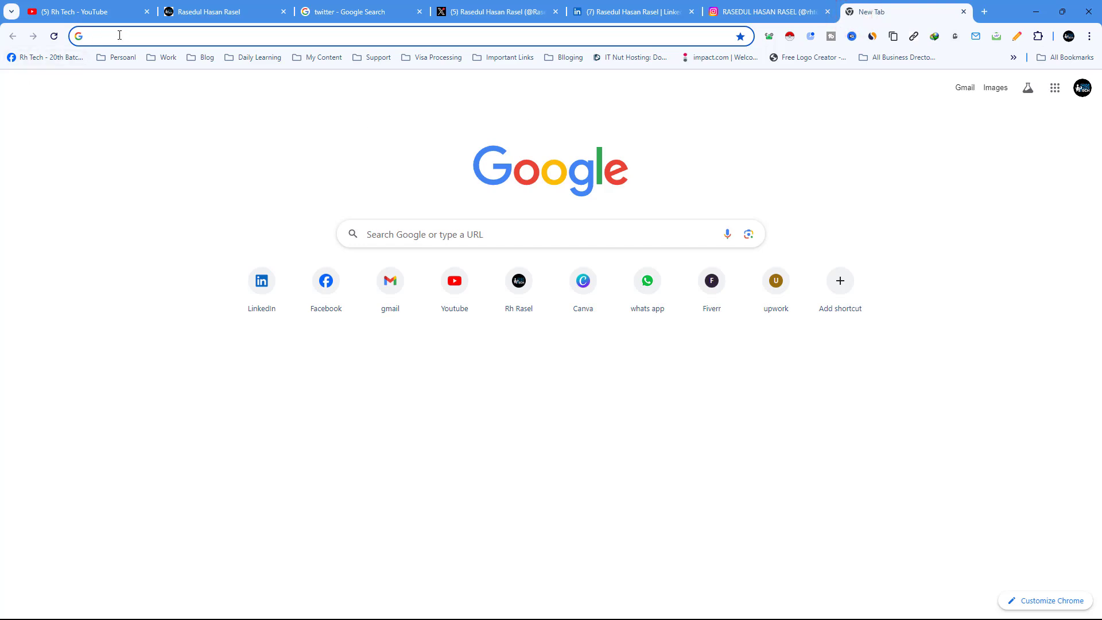
middle_click(880, 11)
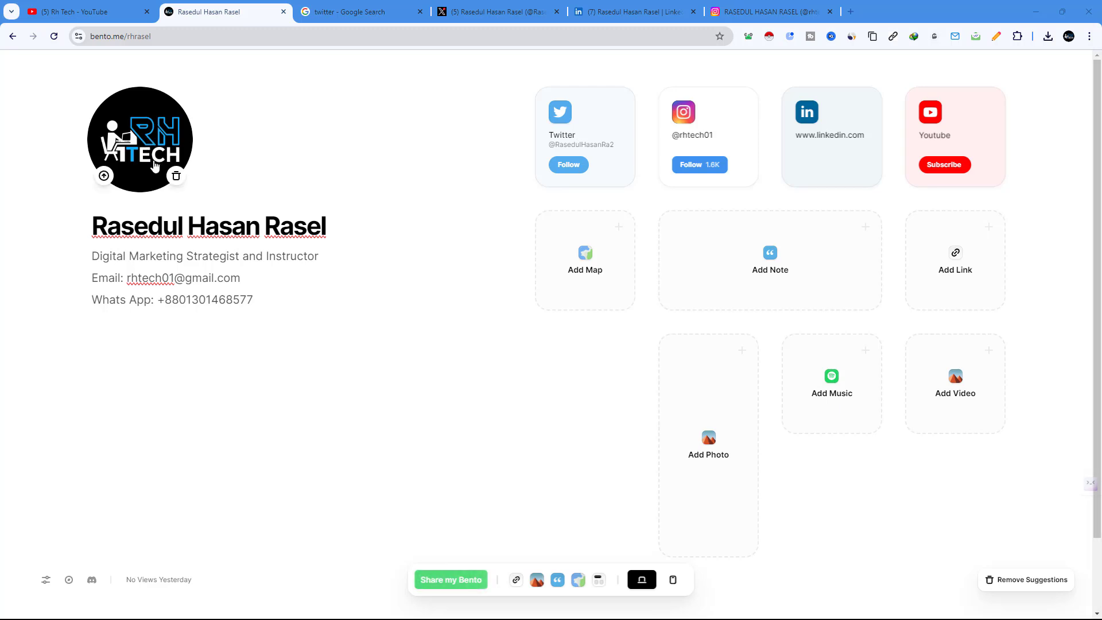
click(154, 162)
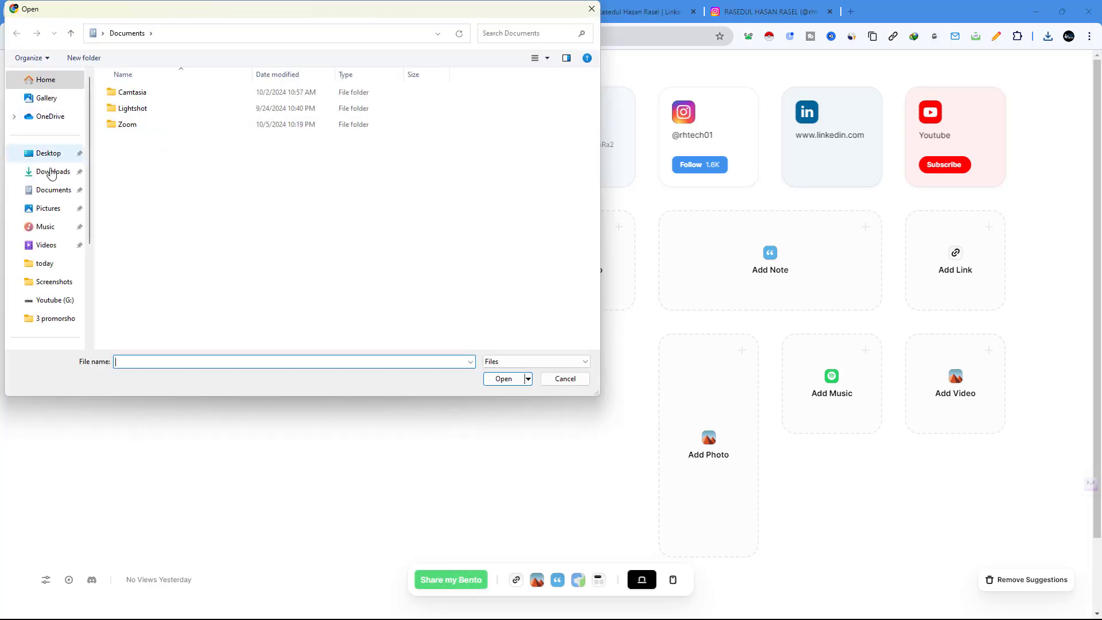
click(51, 172)
click(172, 138)
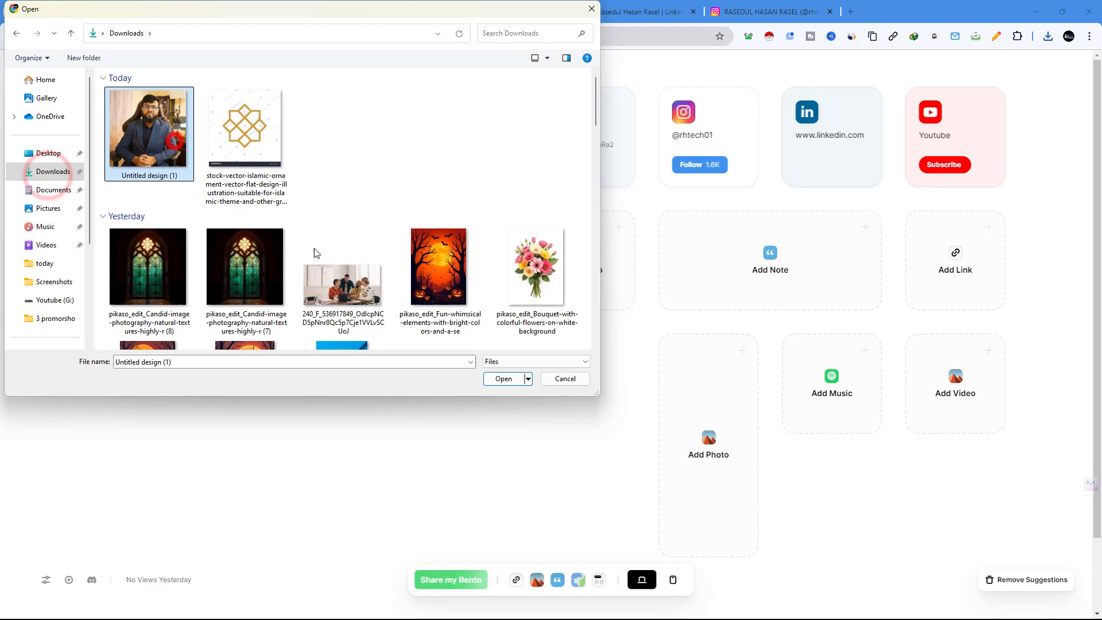
click(515, 380)
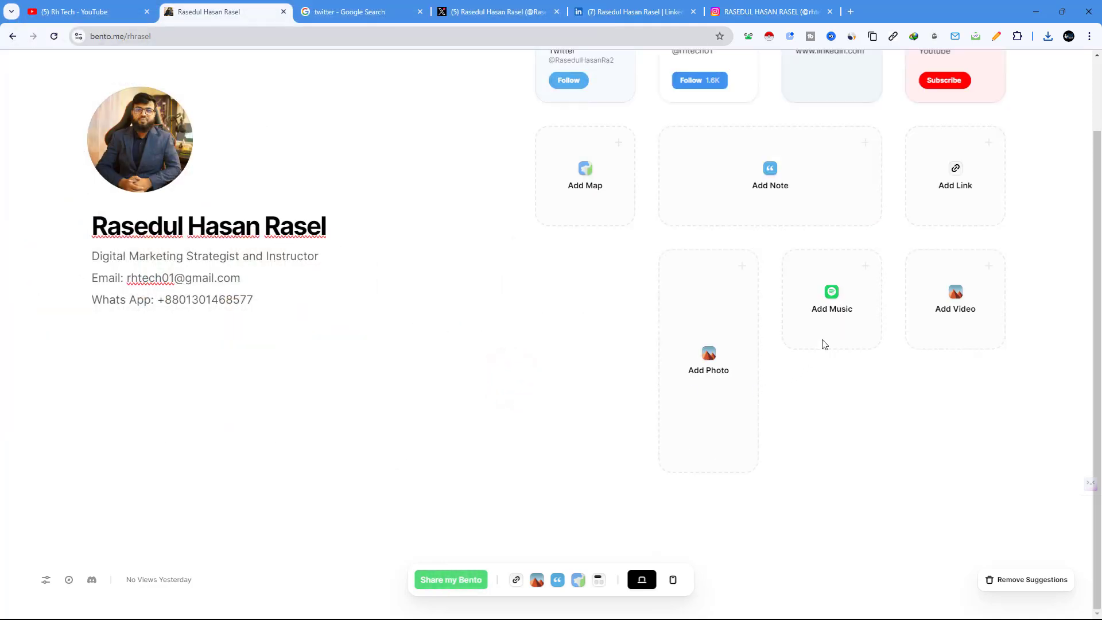
scroll(839, 301, up, 2)
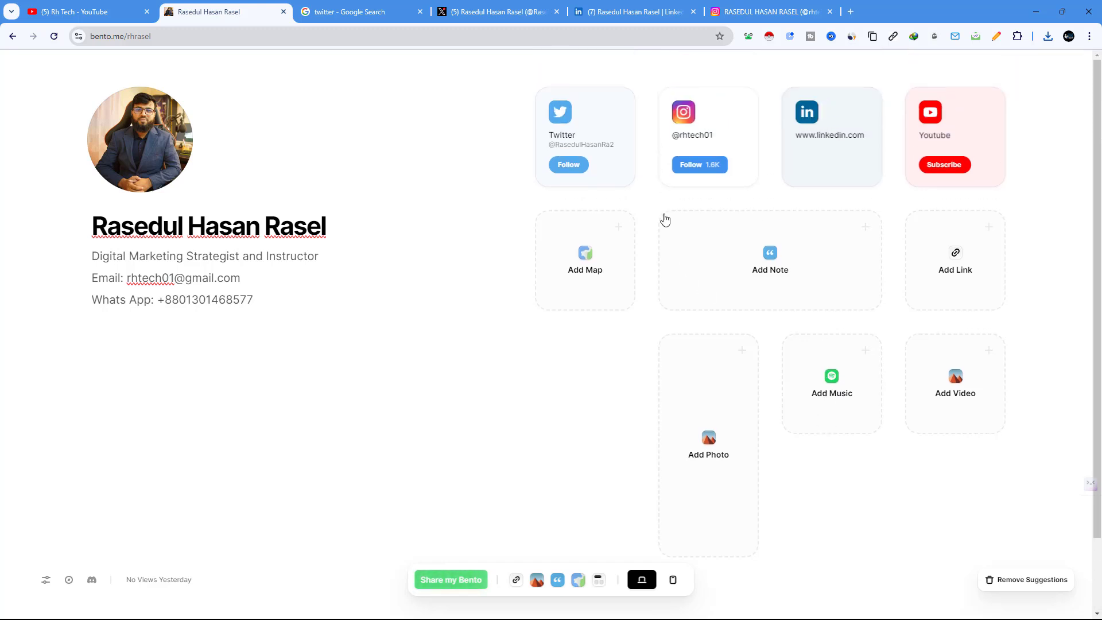
Step: Drag YouTube to the first slot as a large square video tile; place Twitter under Instagram
drag(915, 125, 577, 116)
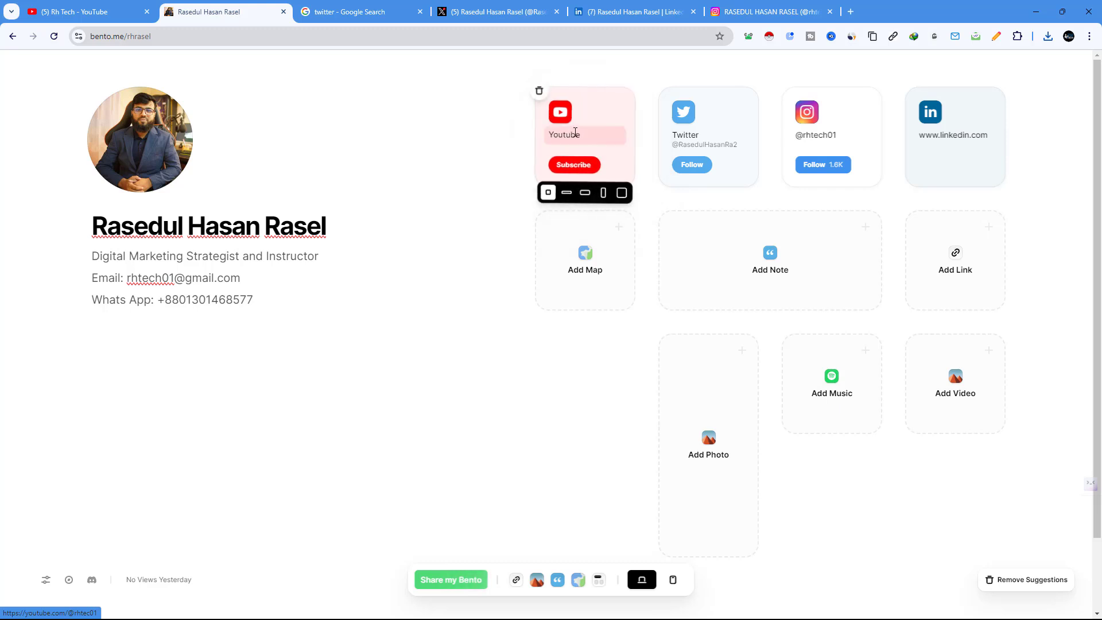
click(623, 195)
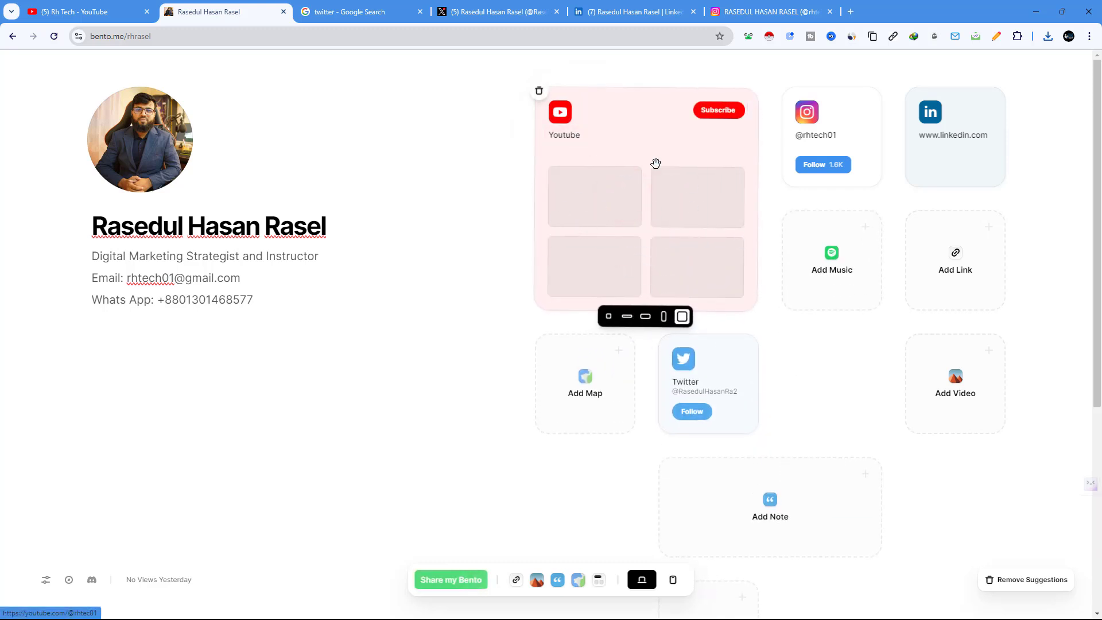
click(646, 319)
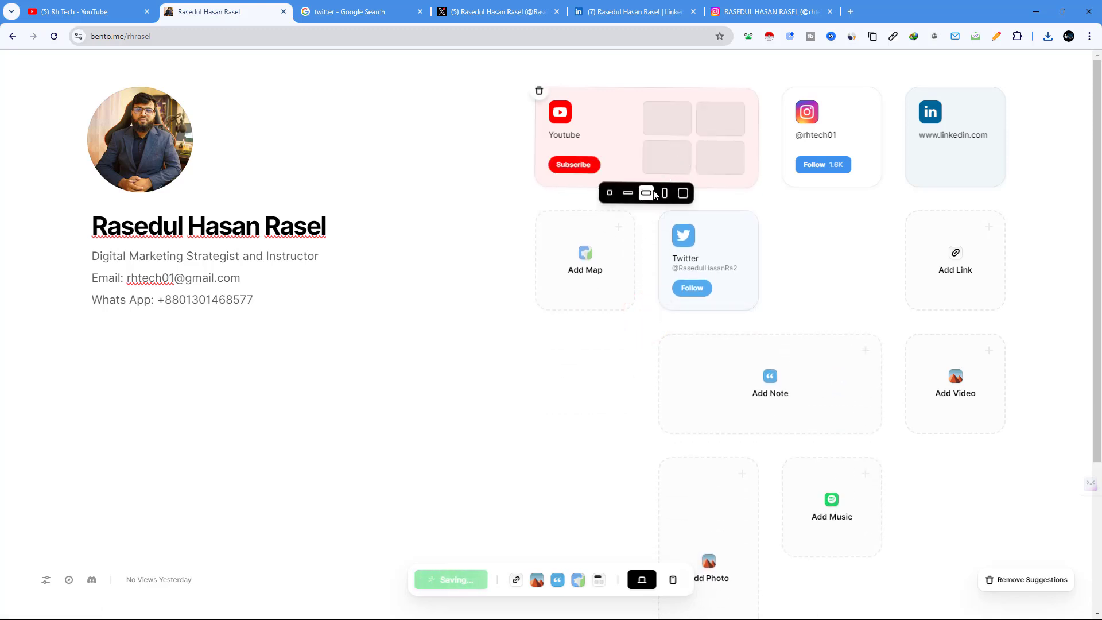
click(628, 195)
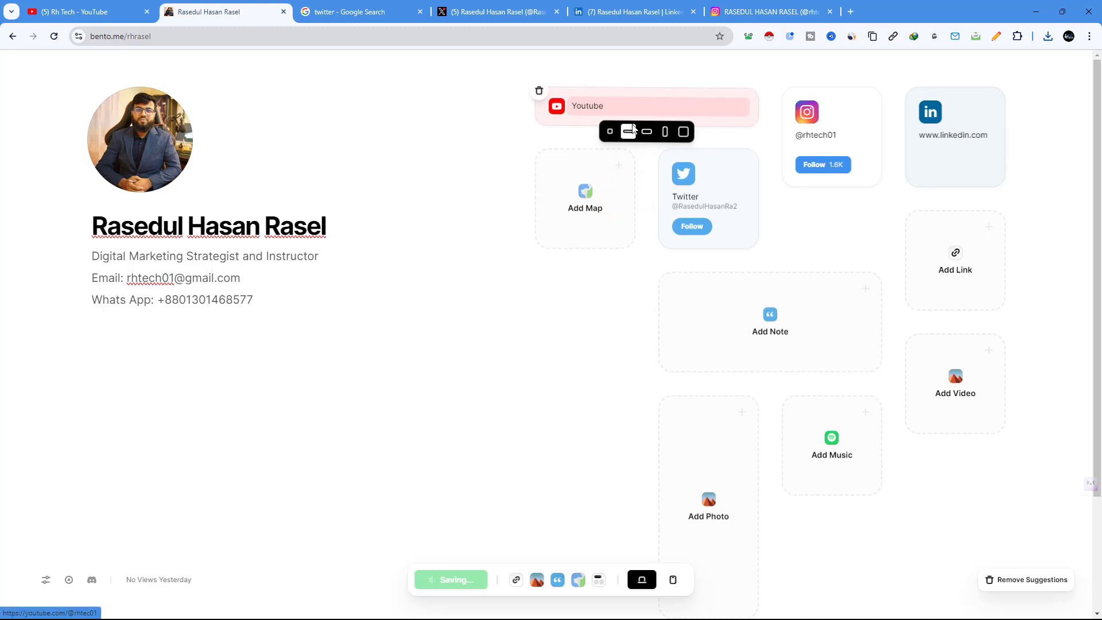
click(610, 132)
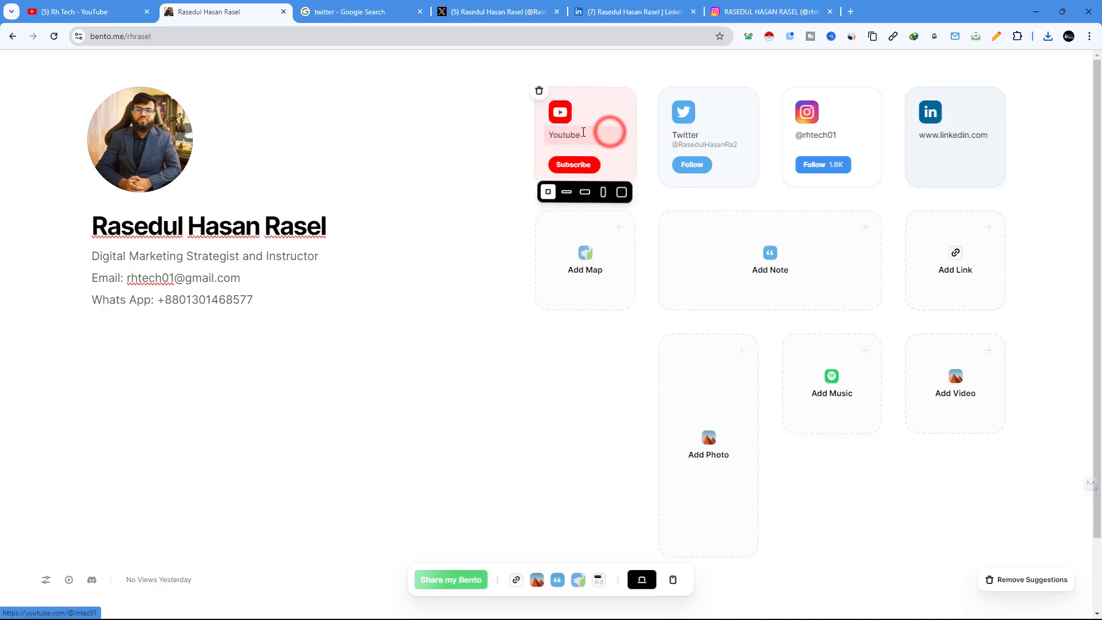
click(623, 189)
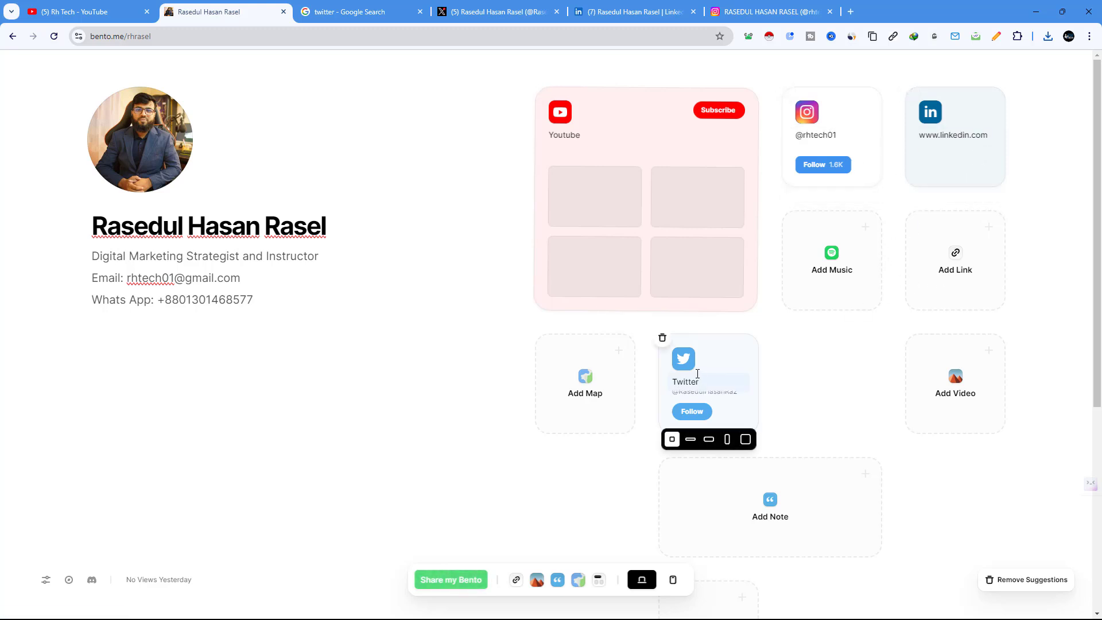
drag(696, 369, 821, 238)
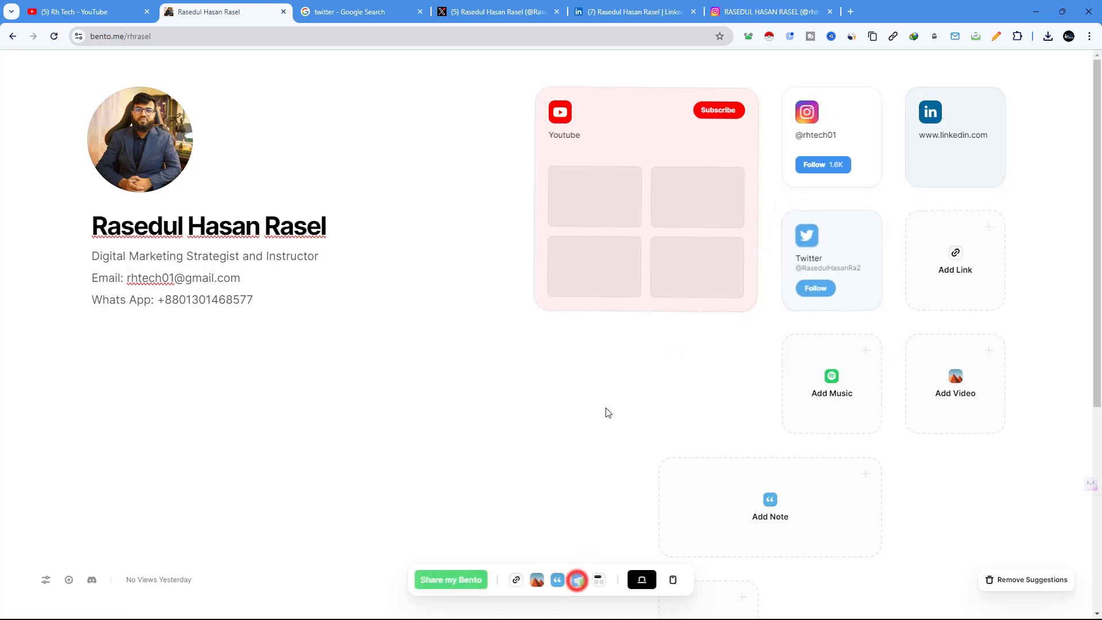
Step: Add a map card and search 'sylhet' to pin it to Sylhet, Bangladesh
click(574, 576)
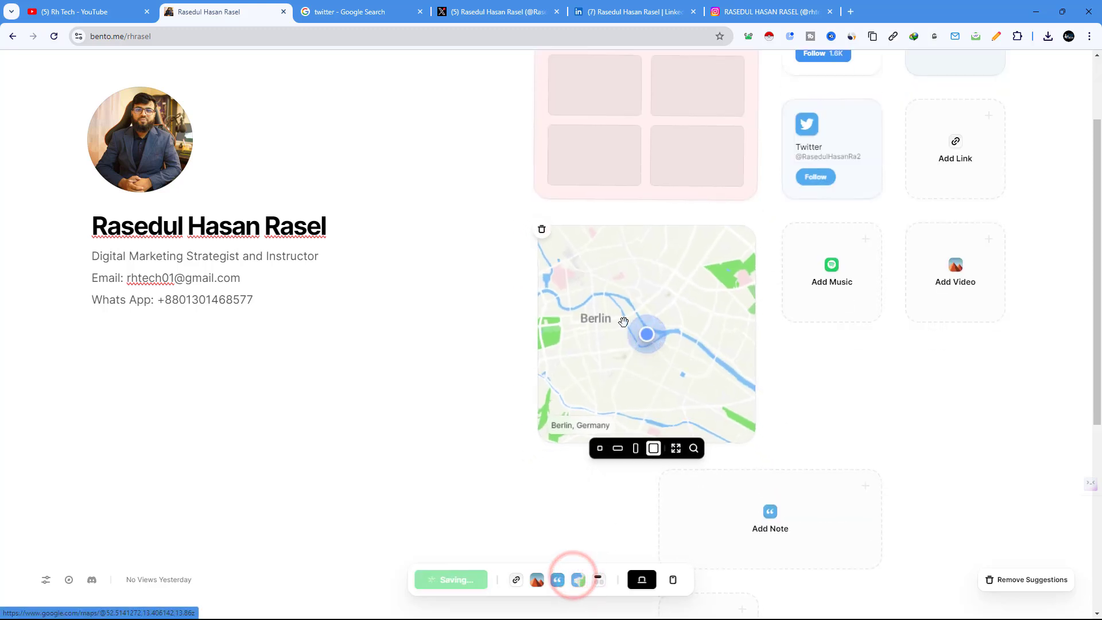
click(695, 452)
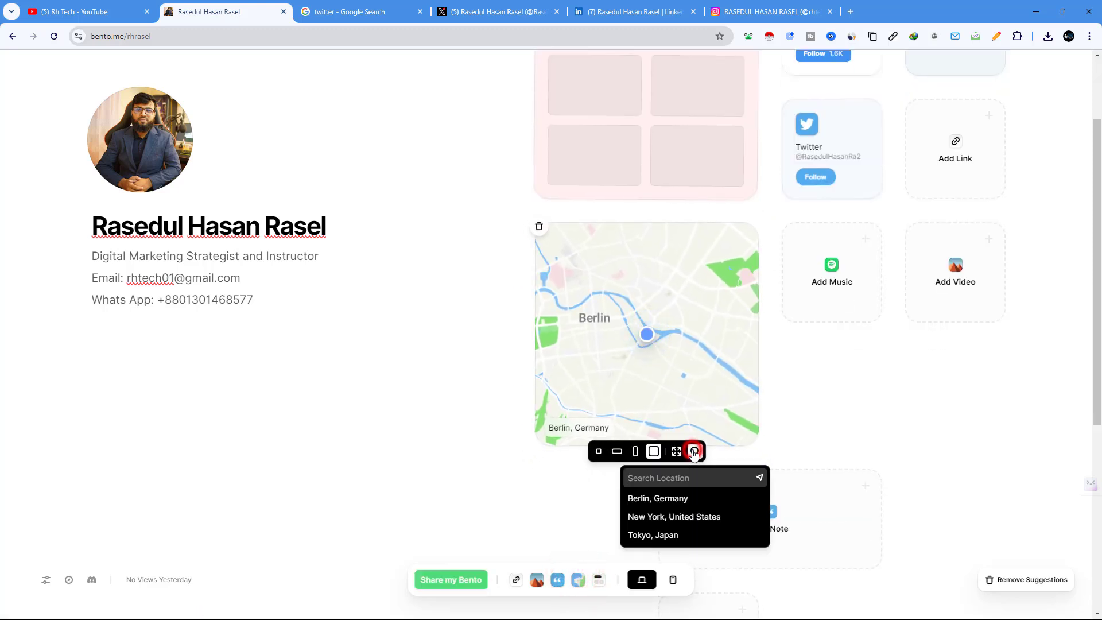
text(s)
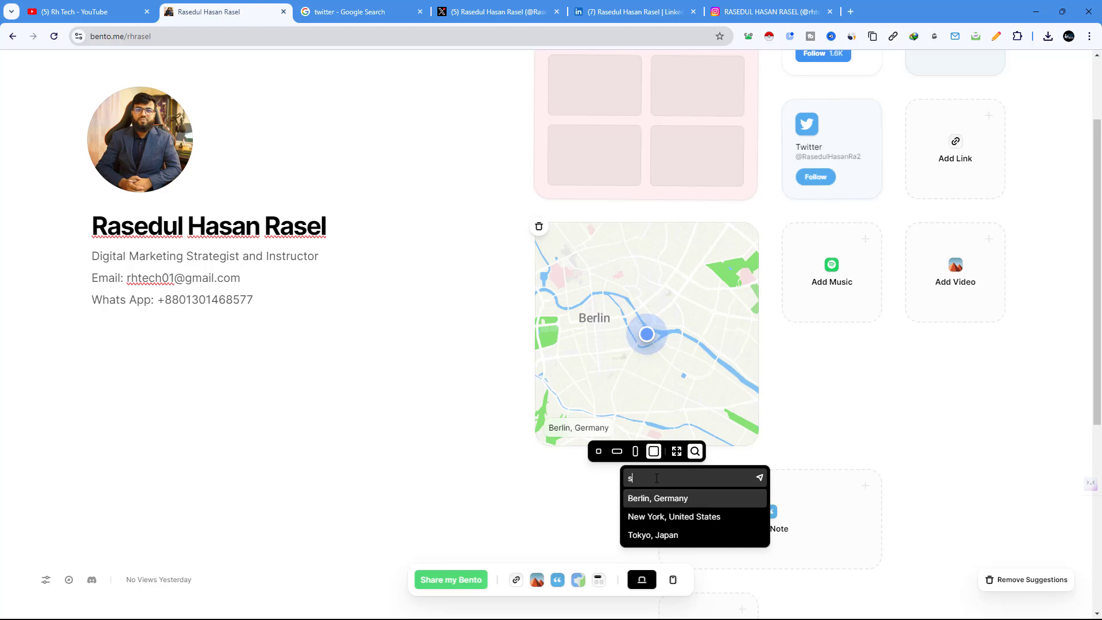
text(ylhet)
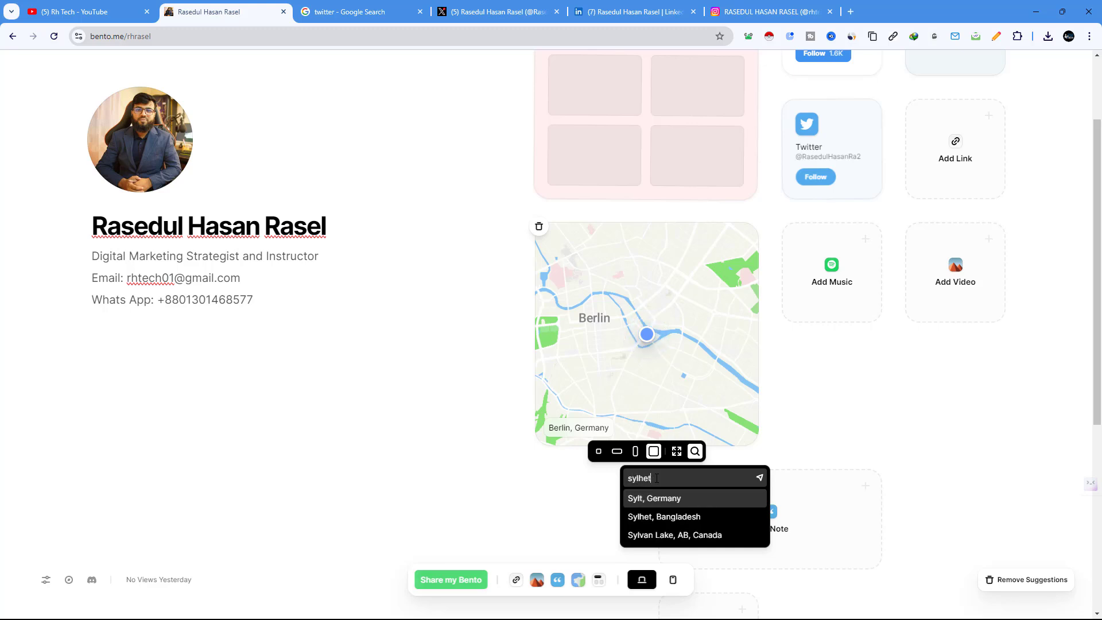
click(679, 499)
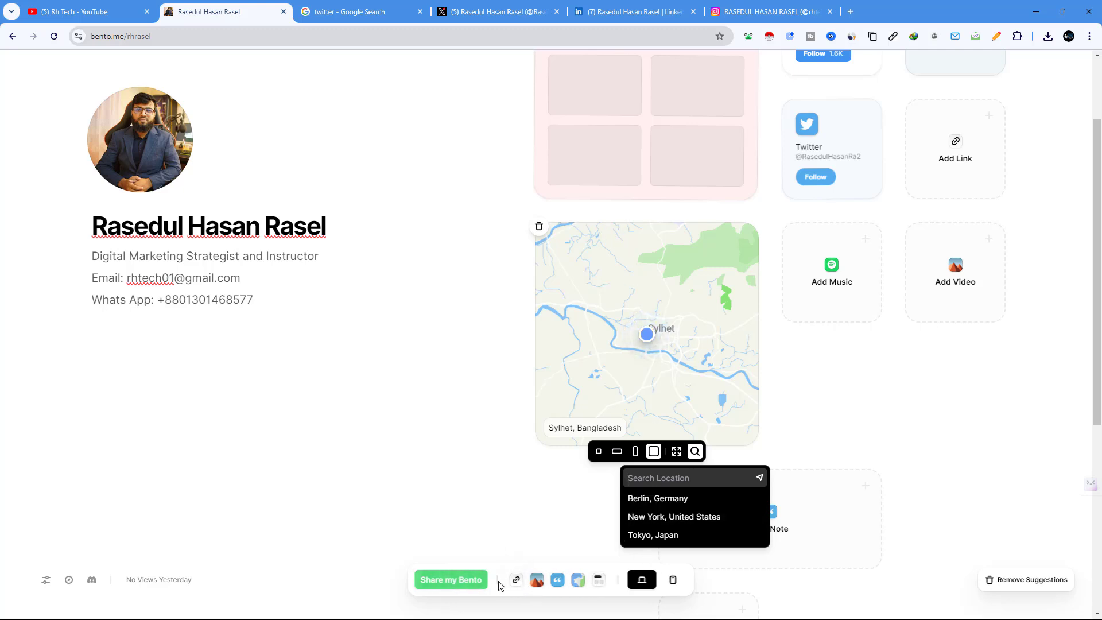
Step: Add a section title, move it up beside the map, and name it 'My Location'
click(598, 582)
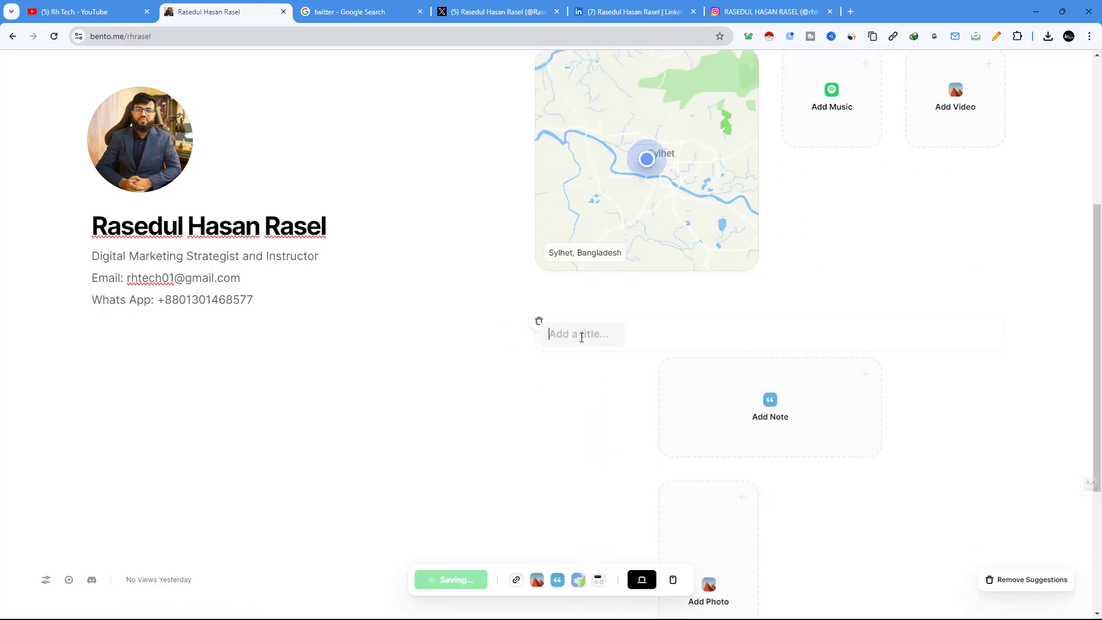
click(580, 335)
drag(671, 335, 674, 155)
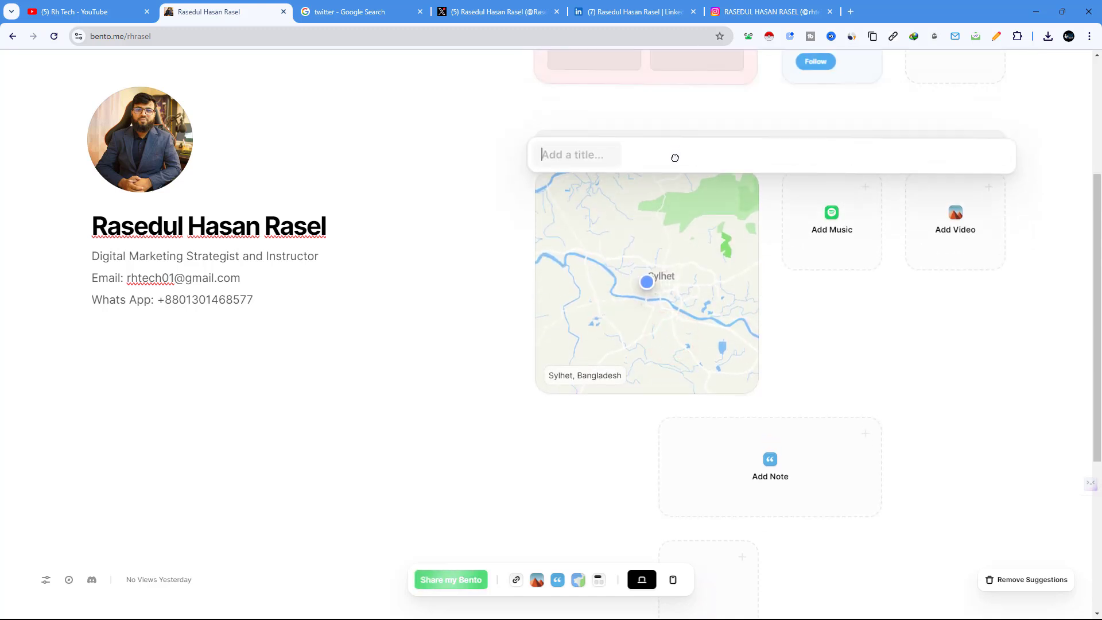
click(571, 148)
text(M)
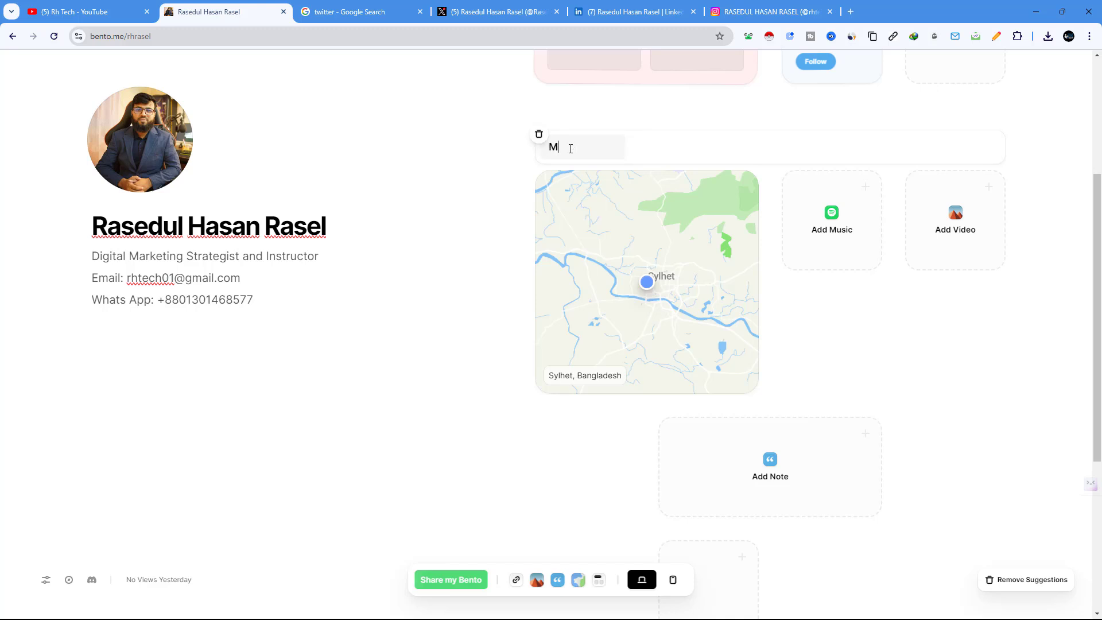
text(y Location)
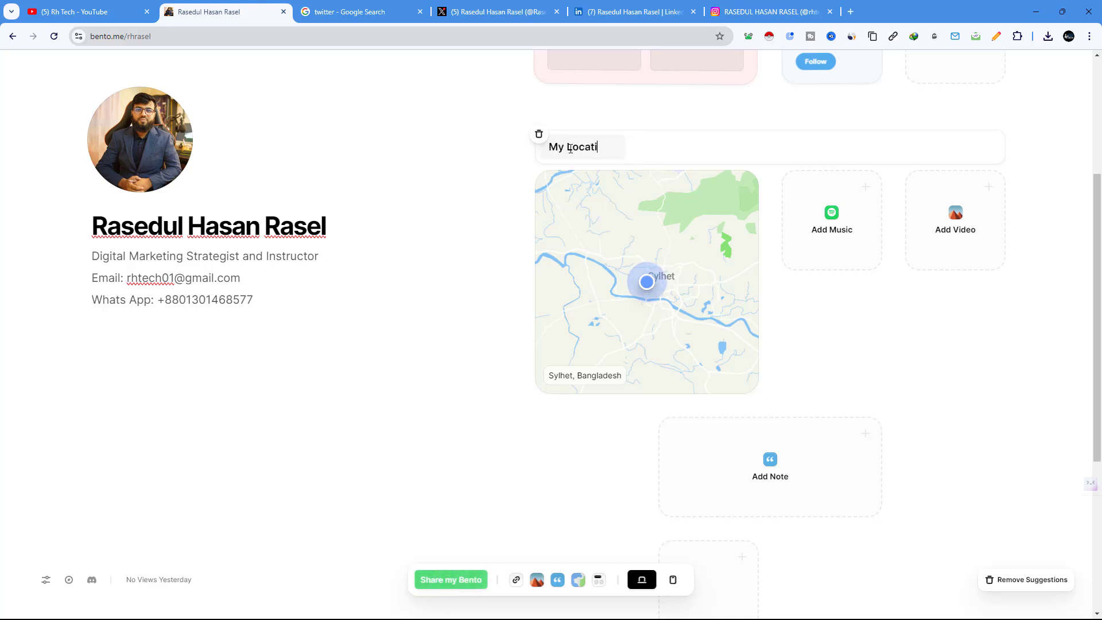
mouse_move(613, 221)
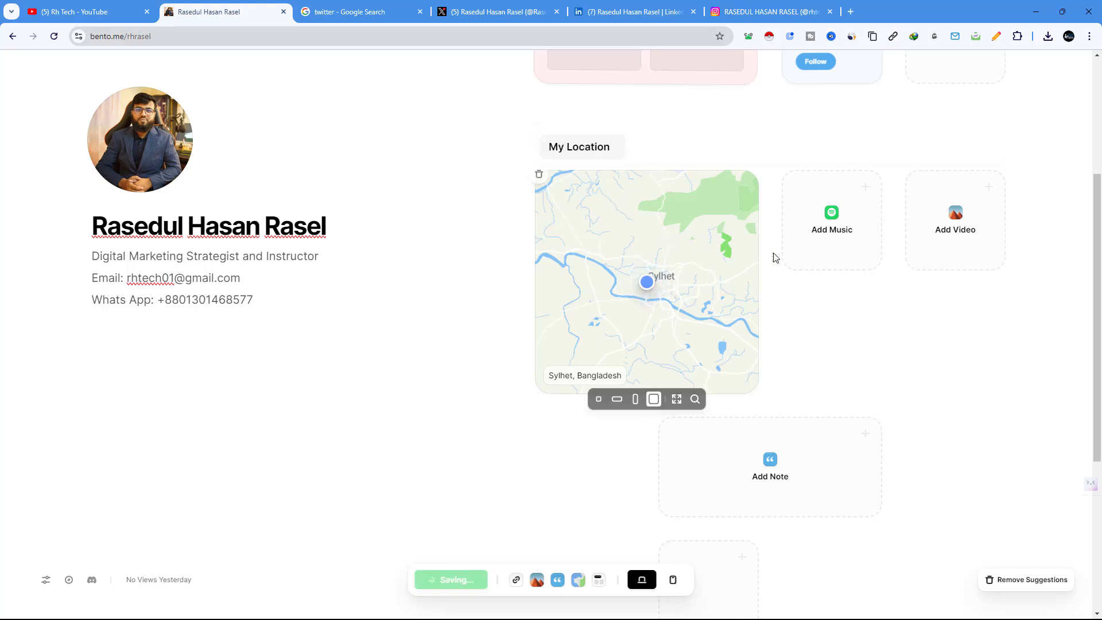
scroll(834, 308, up, 4)
scroll(838, 313, down, 2)
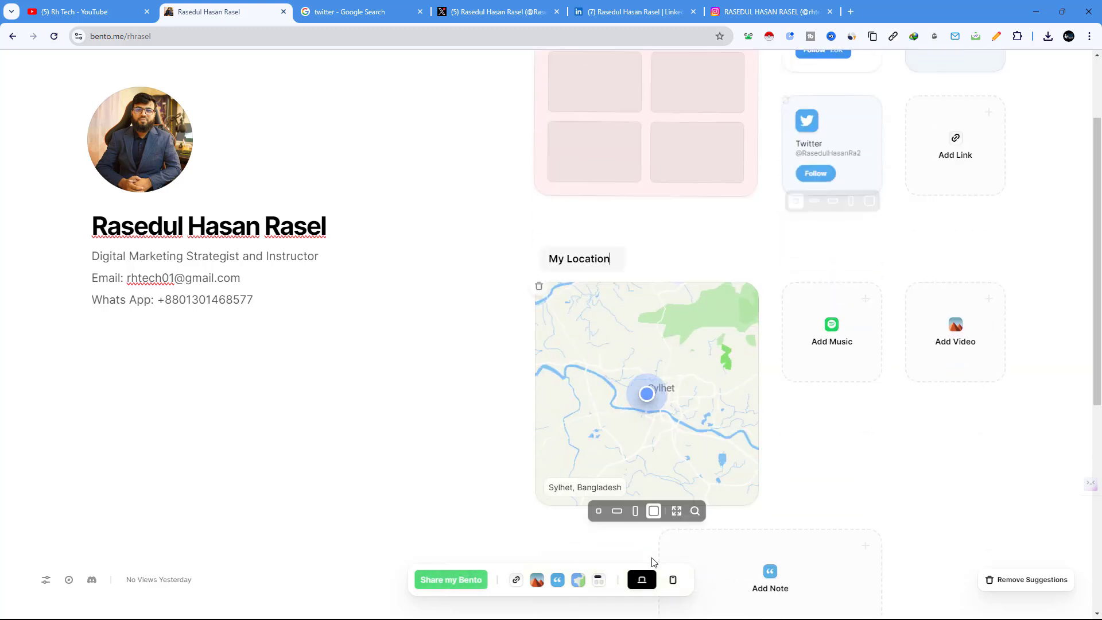
Step: Add a new empty section heading and drag it above My Location
click(601, 582)
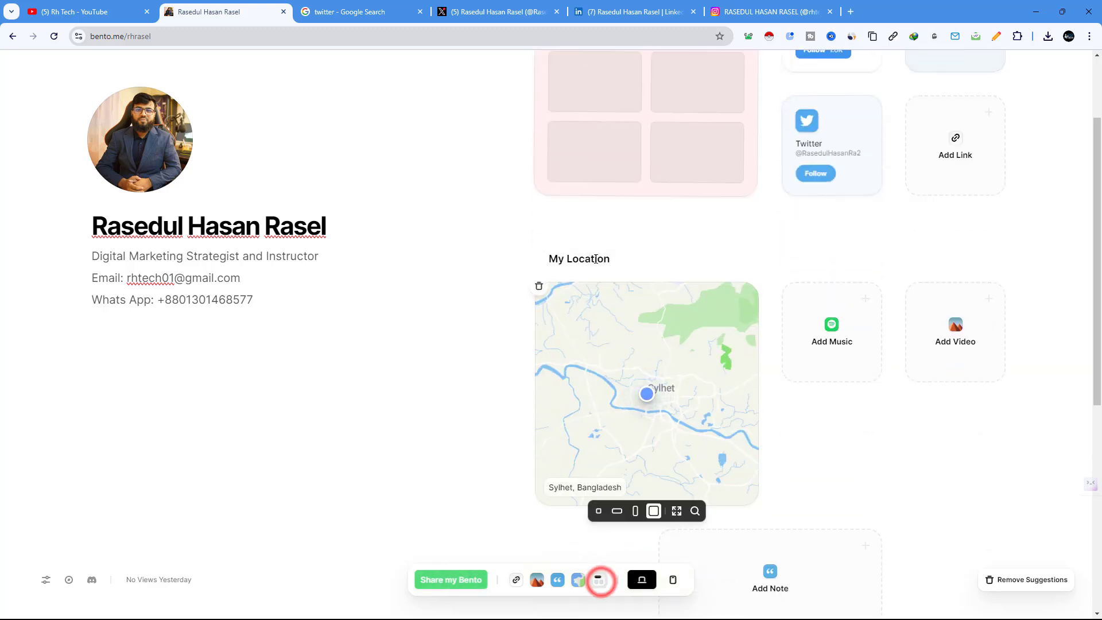
click(599, 581)
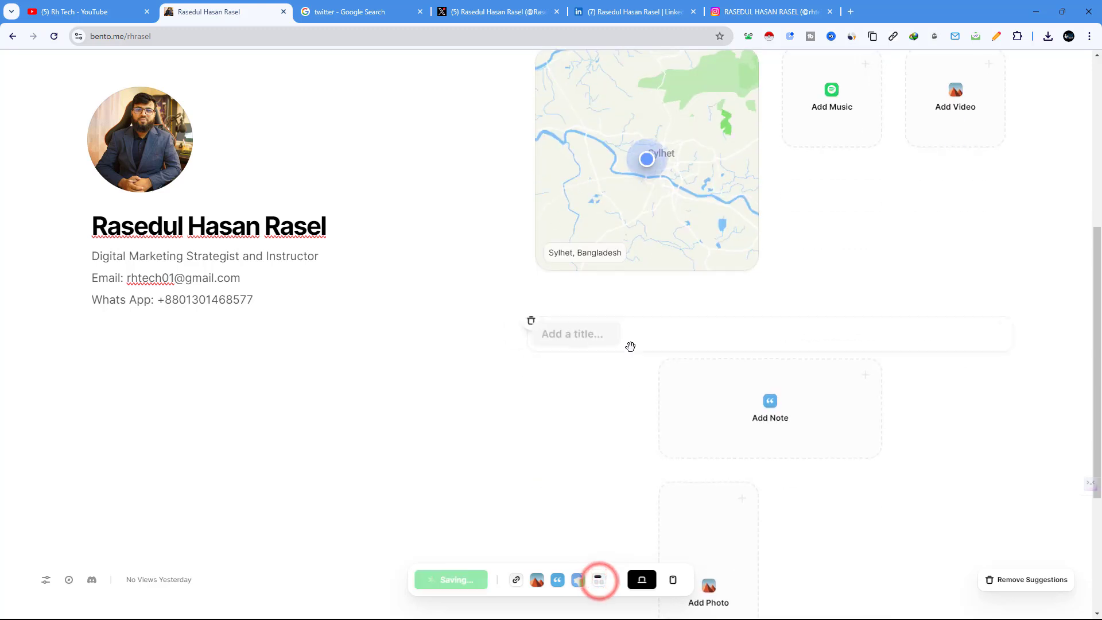
drag(670, 341, 682, 157)
scroll(684, 195, up, 4)
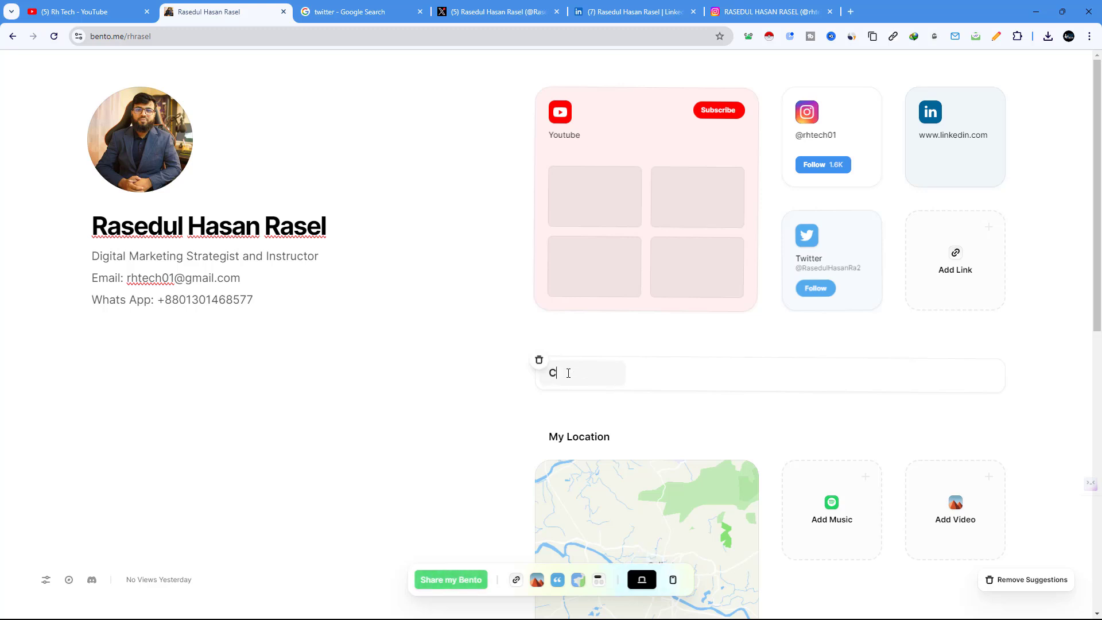
Step: Title the heading 'Contact Me', replacing a first '1 to 1 Communication' draft
text(o)
key(BackSpace)
key(BackSpace)
text(1 to 1 Communication)
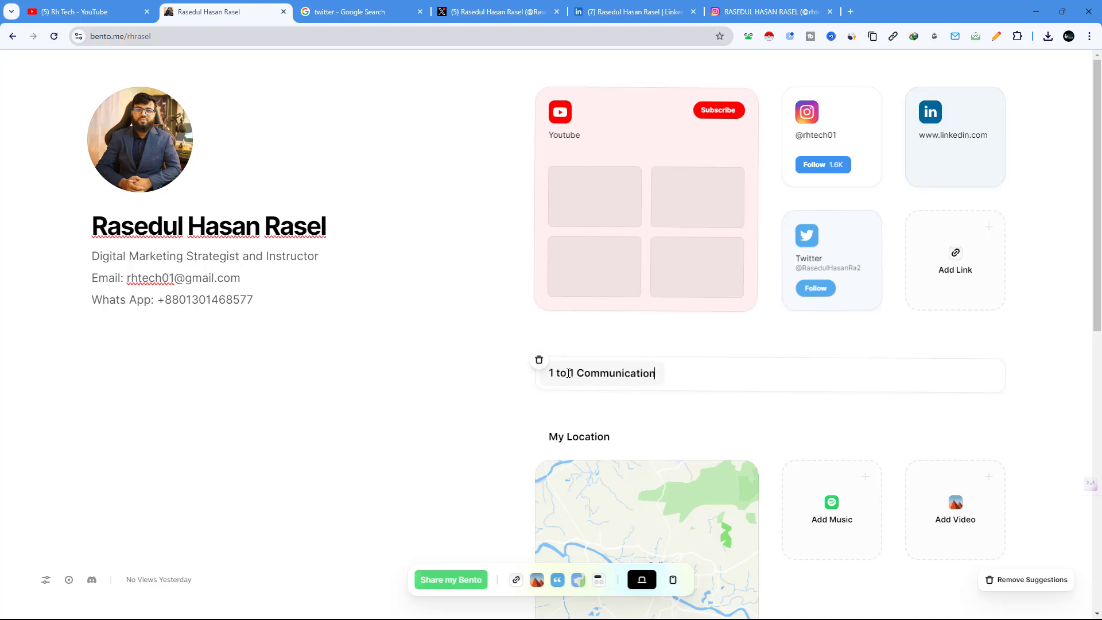
triple_click(613, 373)
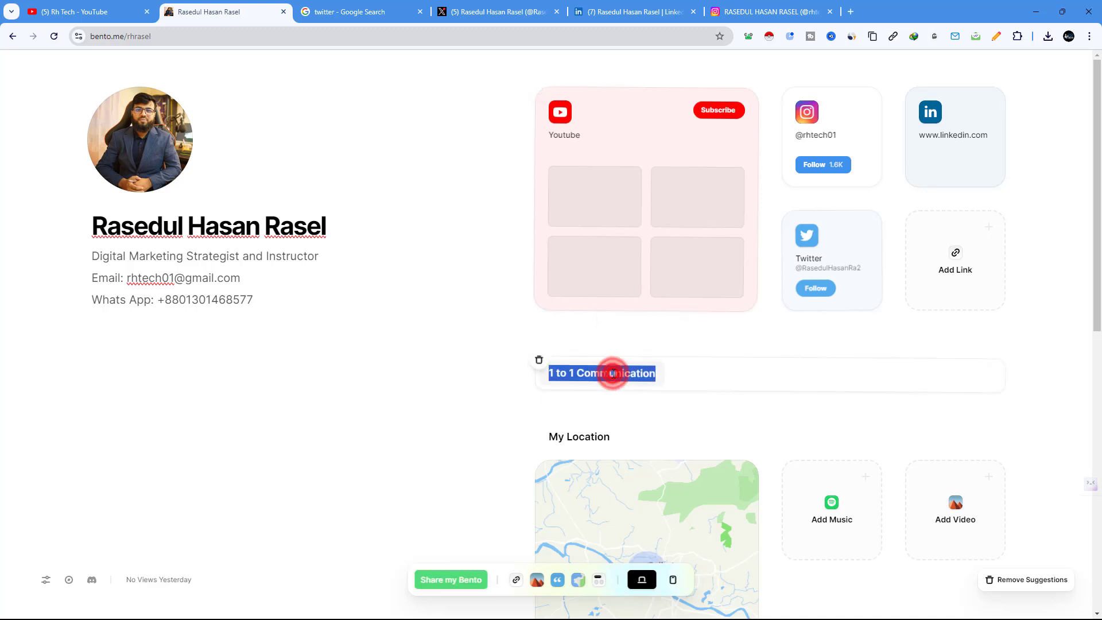
text(Conta)
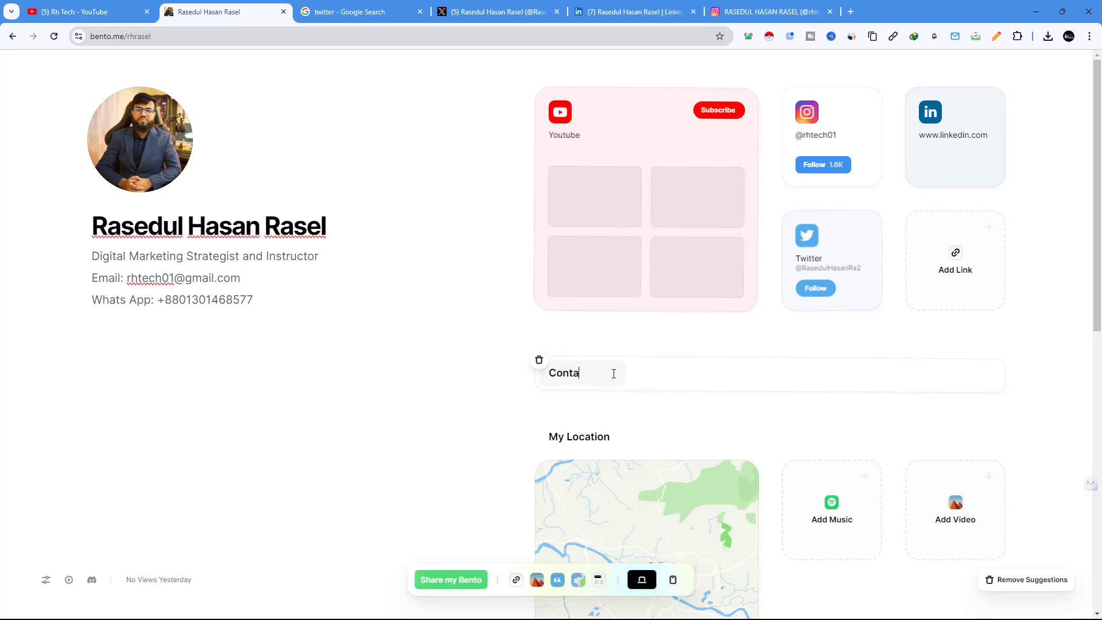
text(ct Me)
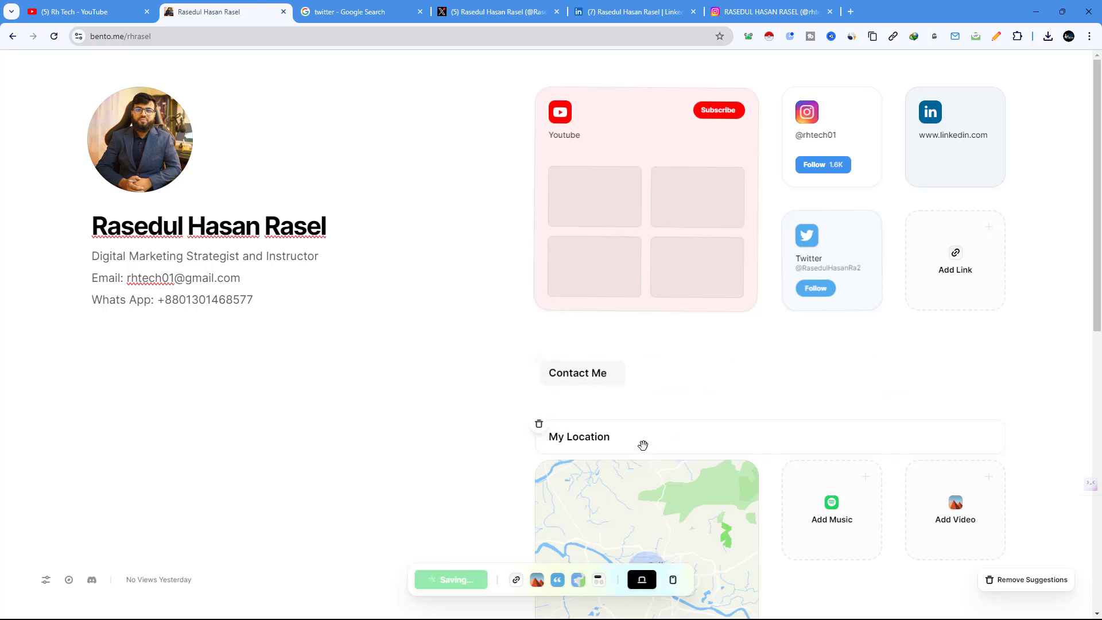
scroll(642, 446, down, 1)
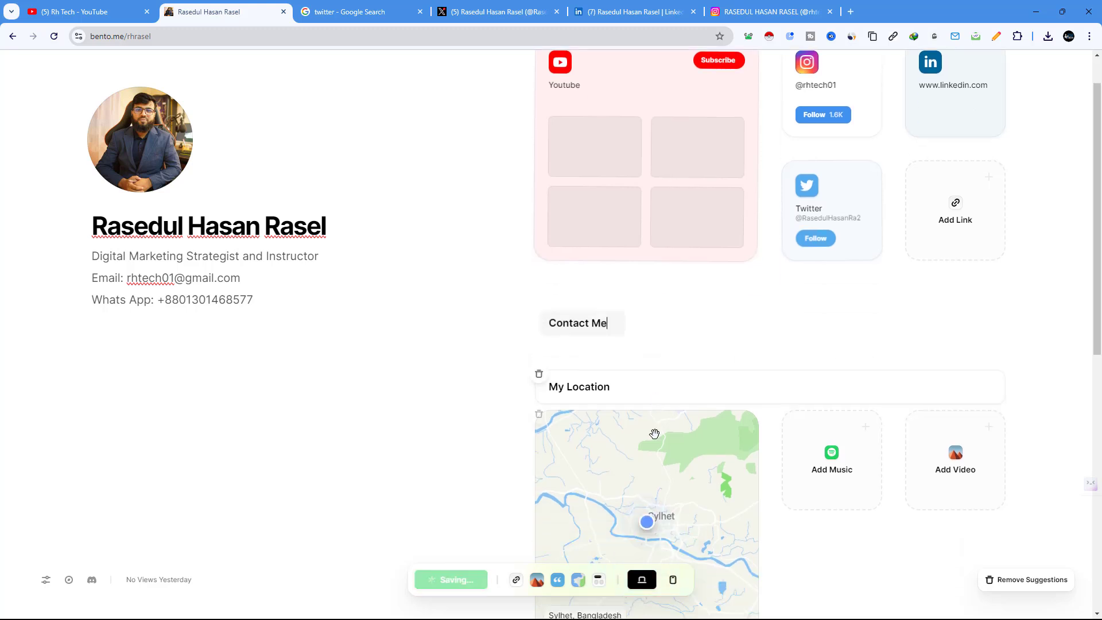
click(516, 581)
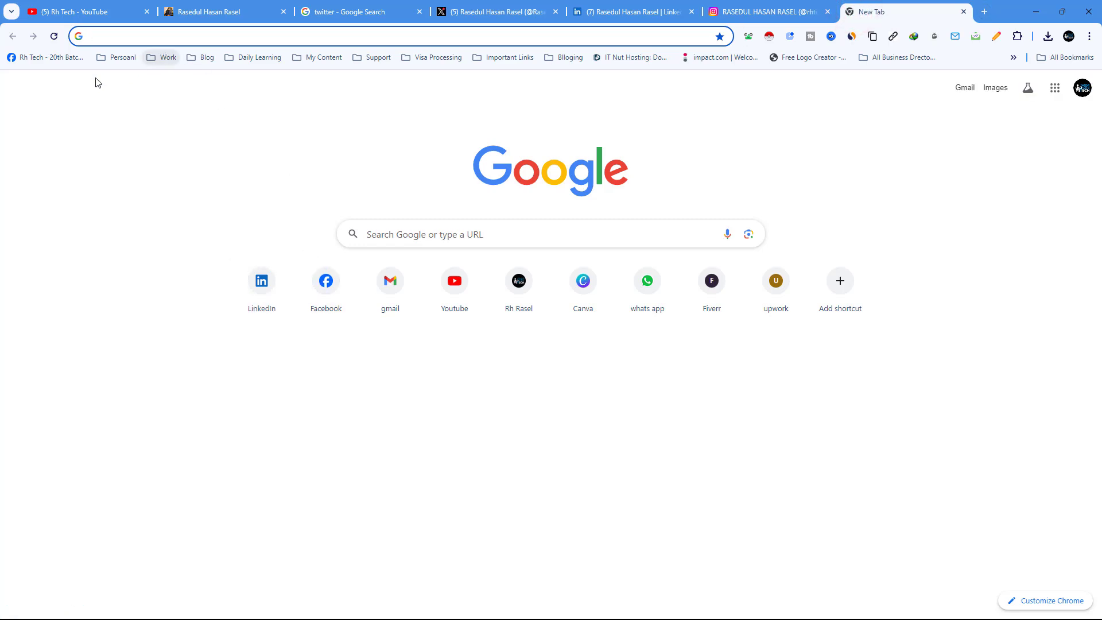
Step: Search Google for the owner's Facebook page by name
text(rh )
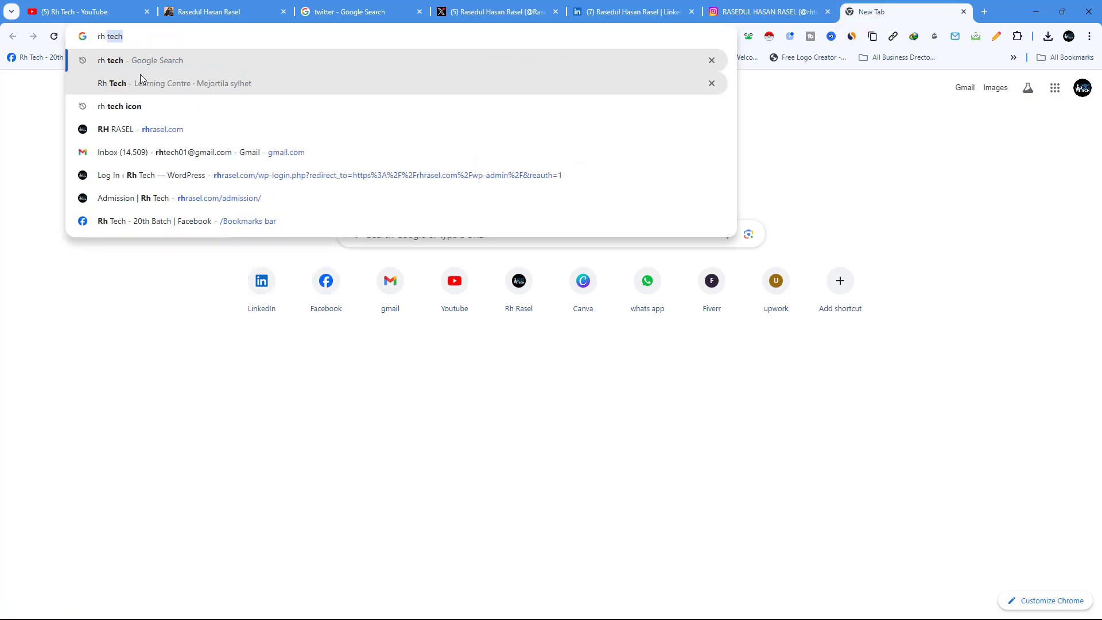
text(rasel)
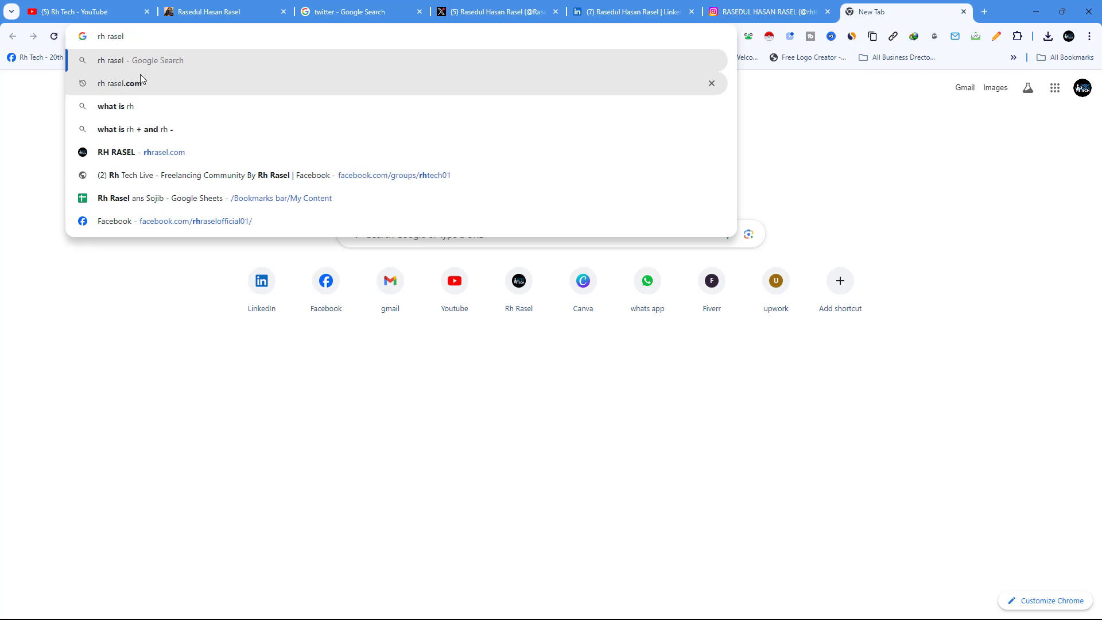
text( facebook p)
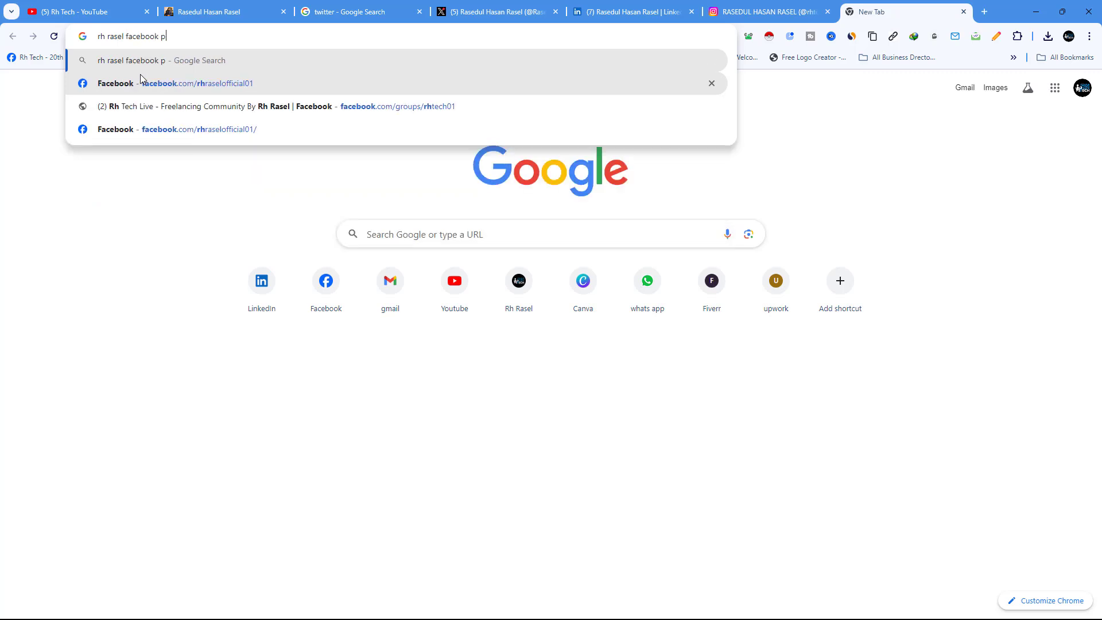
text(age)
key(Return)
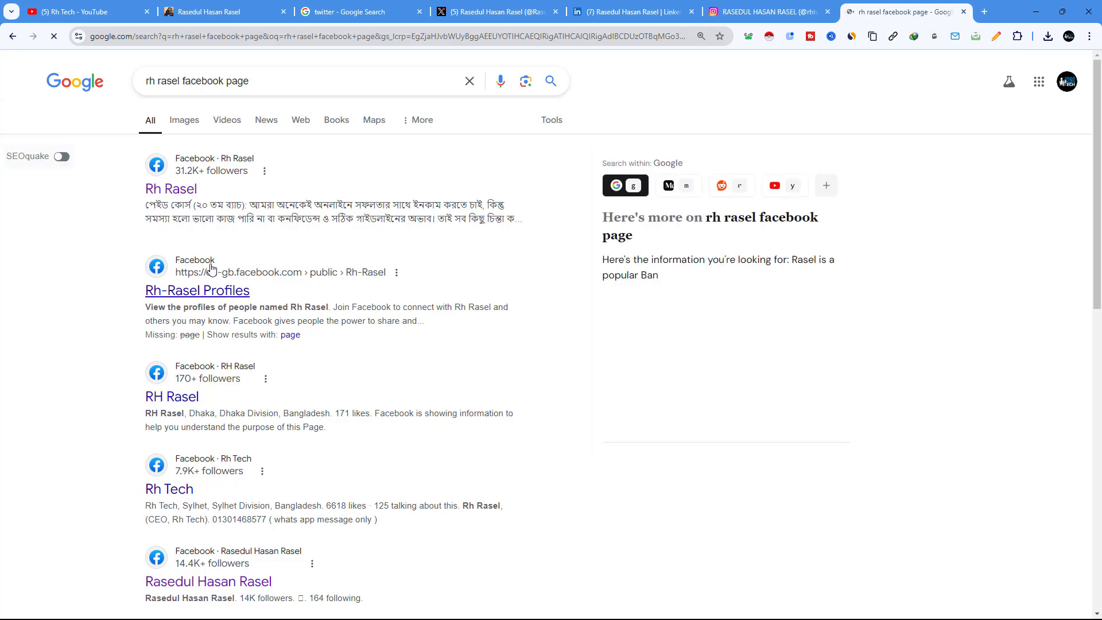
Step: Open the owner's Facebook page from the results and copy its web address
click(182, 190)
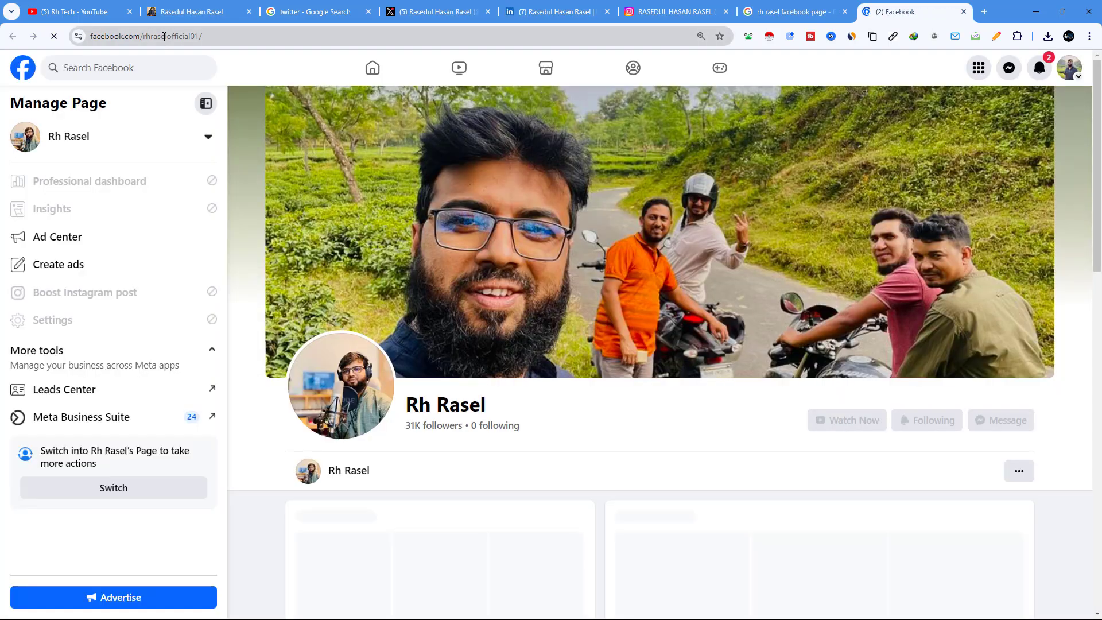
click(164, 37)
right_click(165, 36)
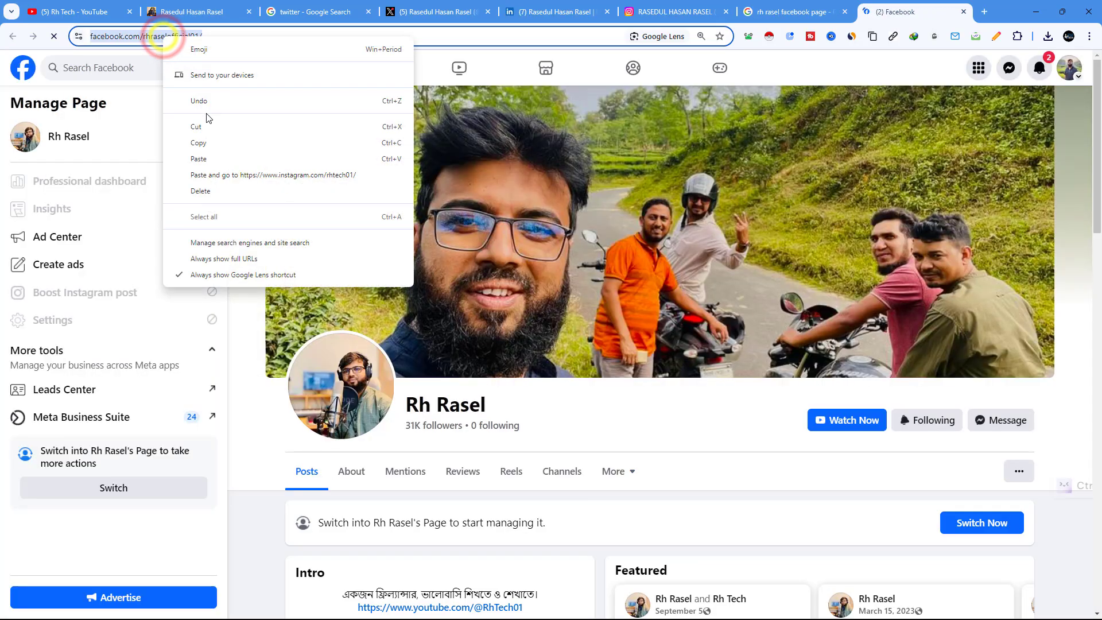
click(208, 143)
Step: Switch through the open tabs back to the Bento editor
click(437, 11)
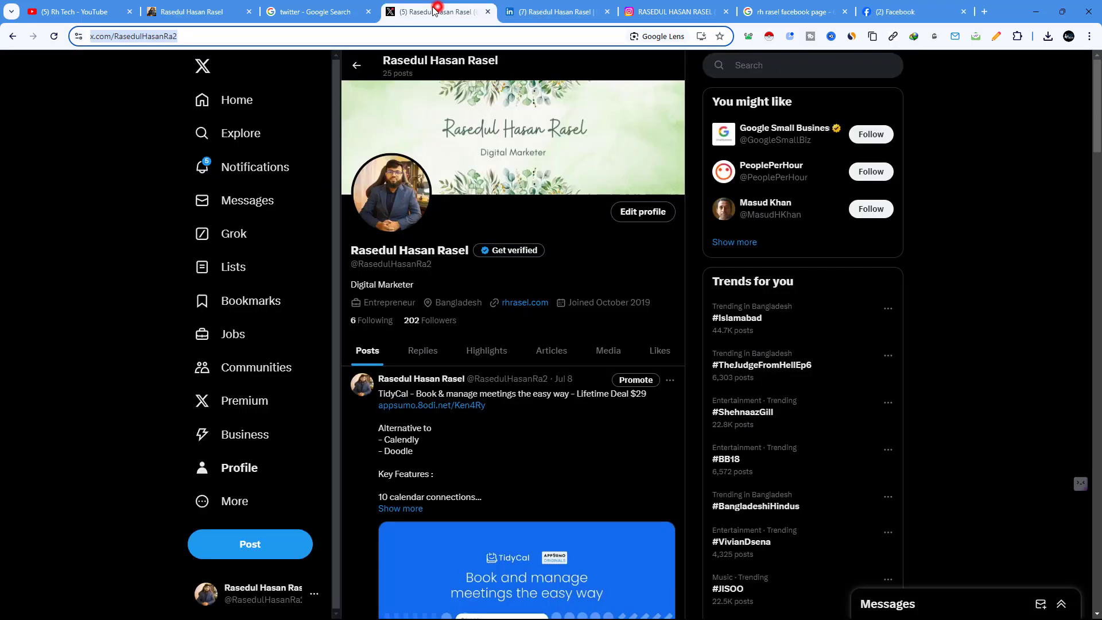
click(318, 7)
click(428, 11)
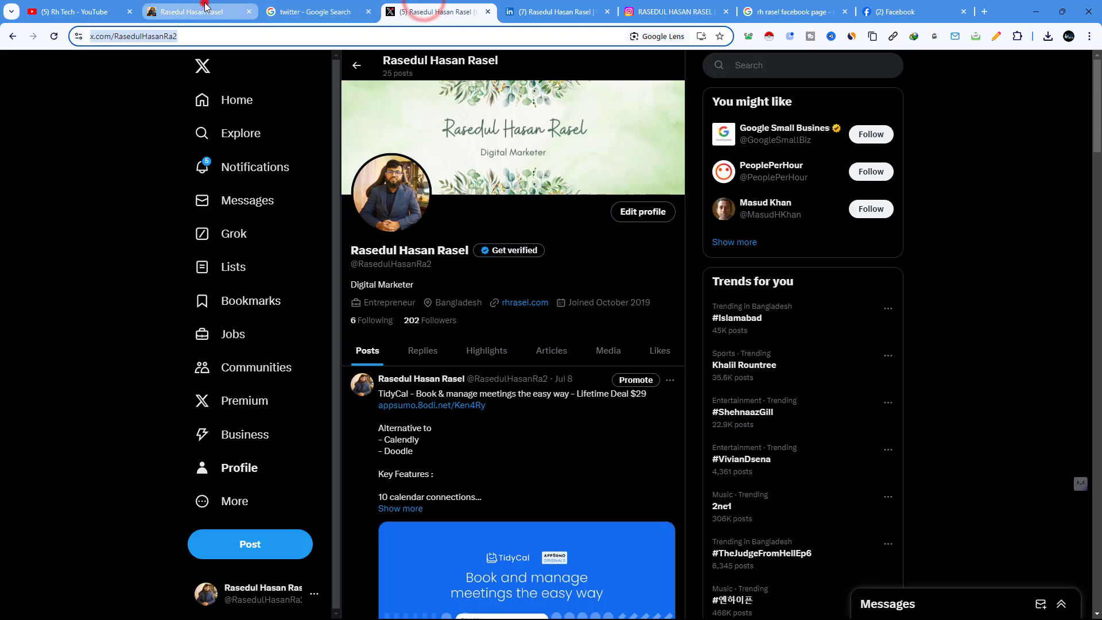
click(204, 10)
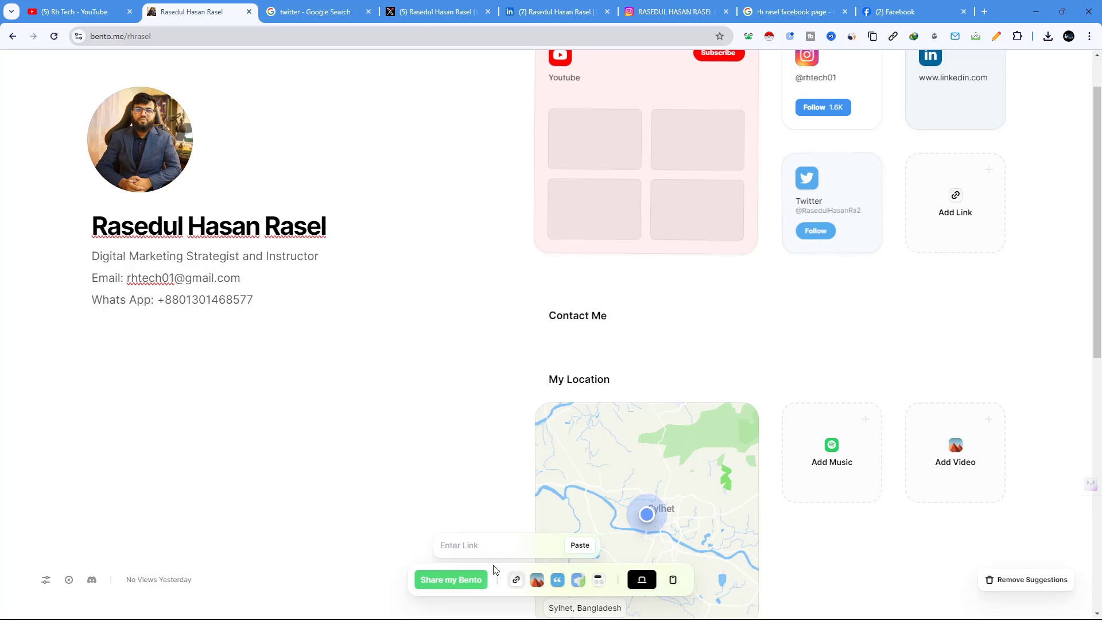
Step: Paste the Facebook address as a card, move it under Contact Me, and make it large
right_click(466, 545)
click(511, 374)
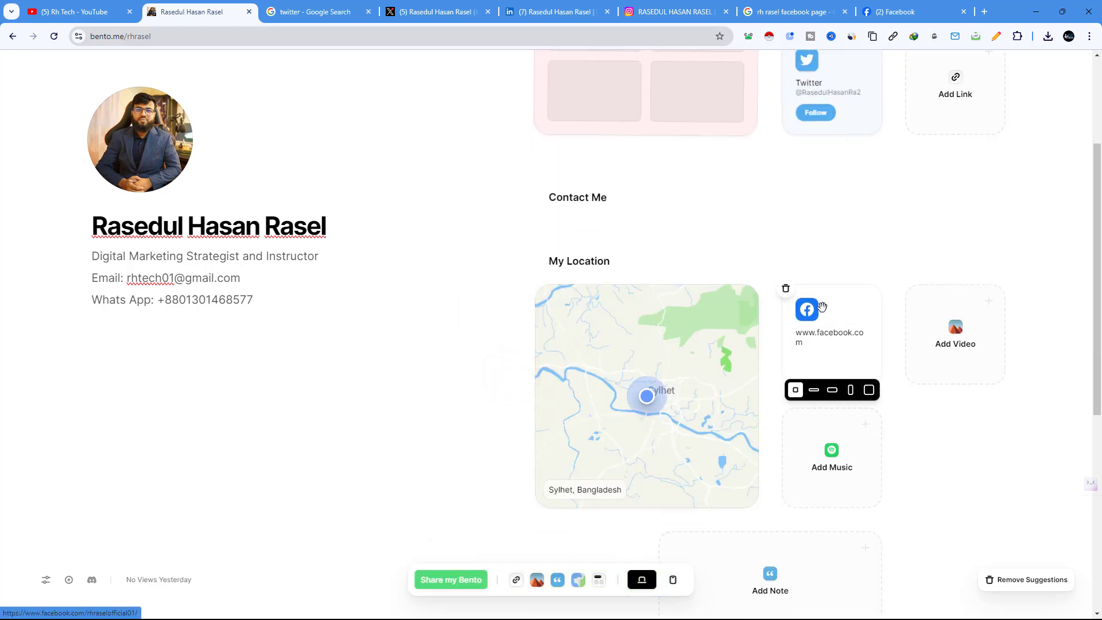
drag(826, 311, 581, 271)
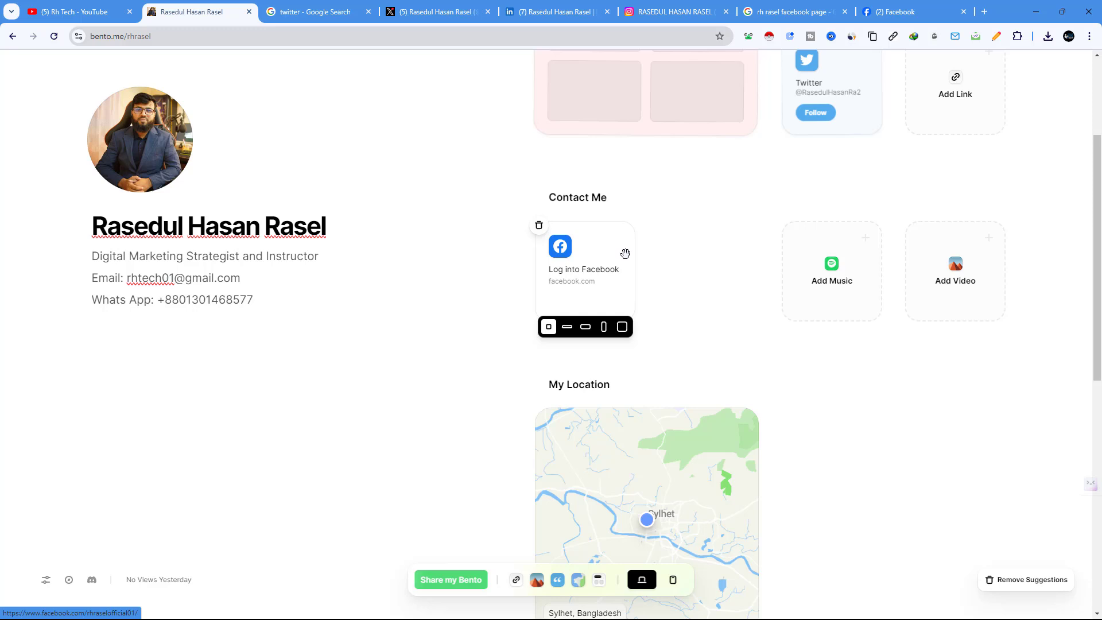
click(622, 327)
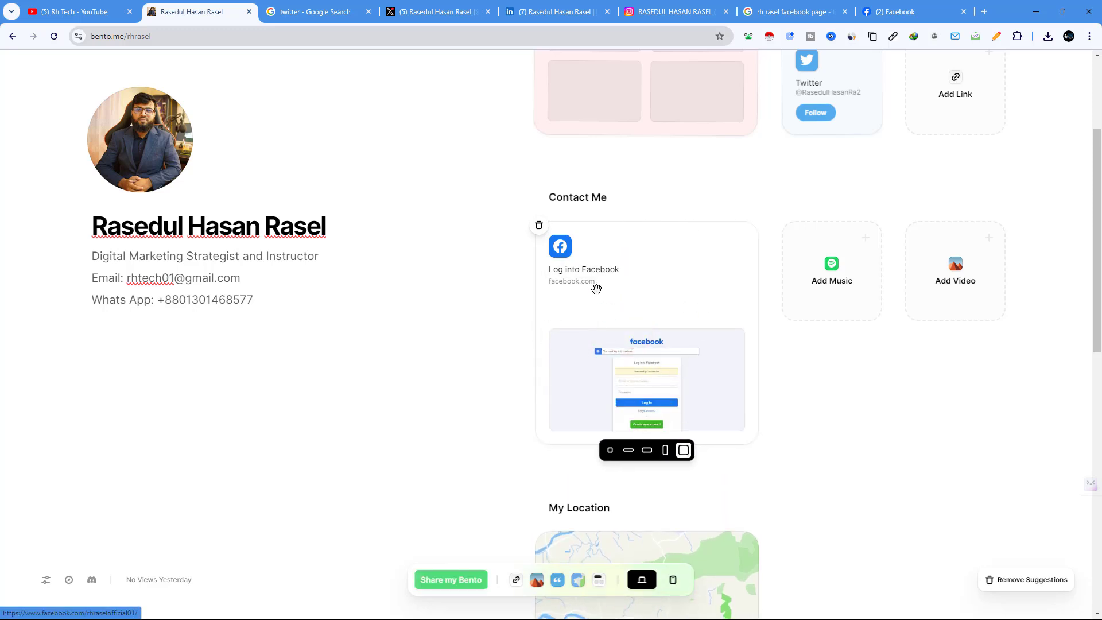
Step: Check the Facebook page in its tab, then return to the Bento editor
click(890, 11)
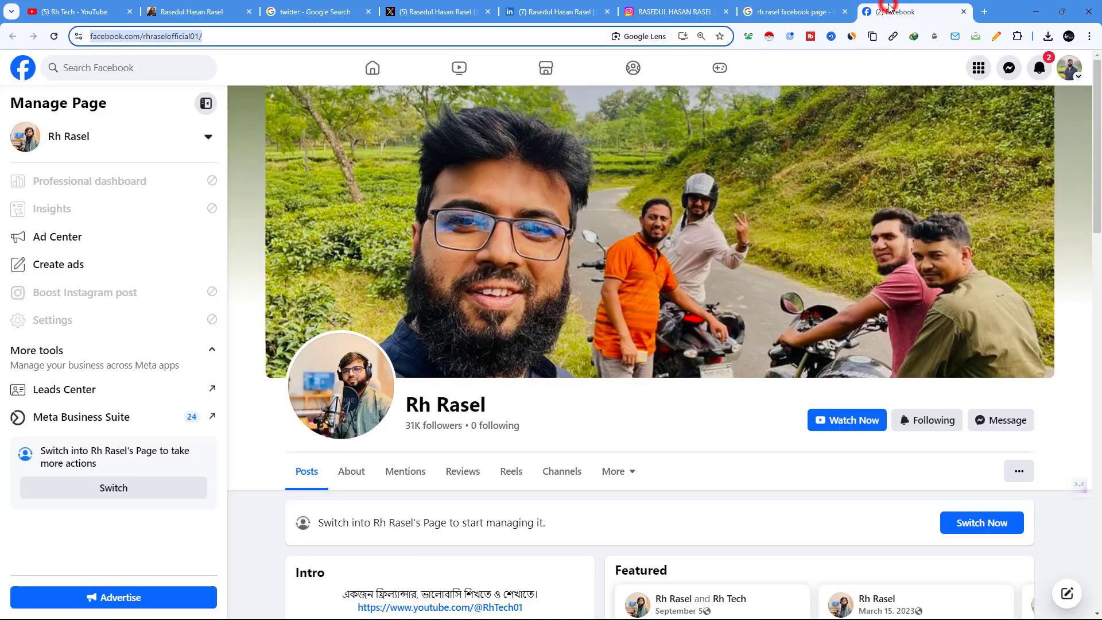
click(212, 8)
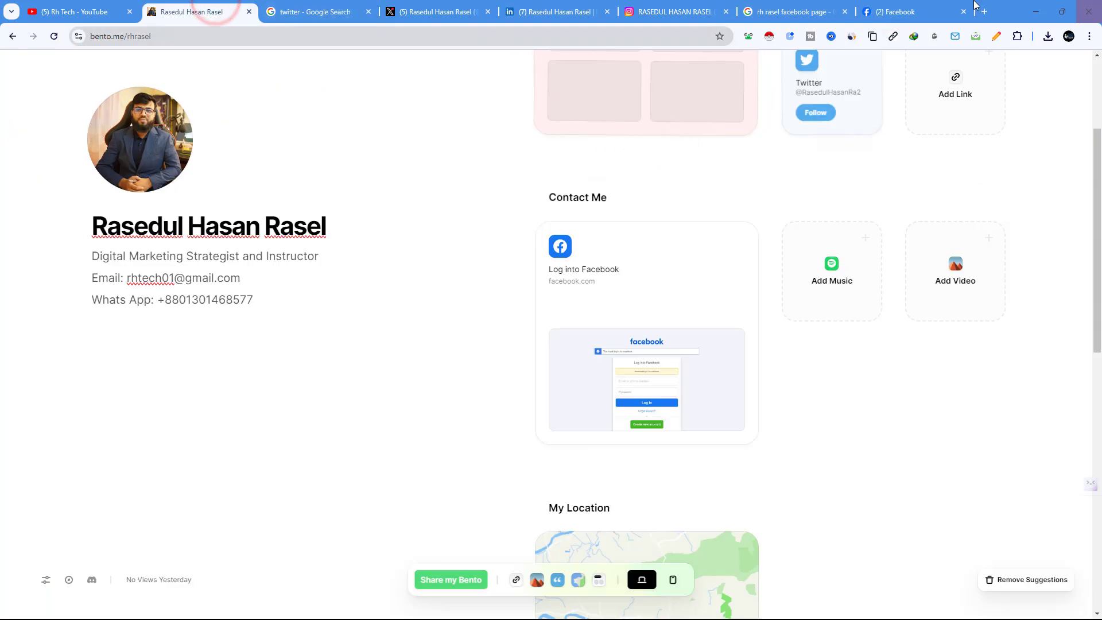
click(919, 7)
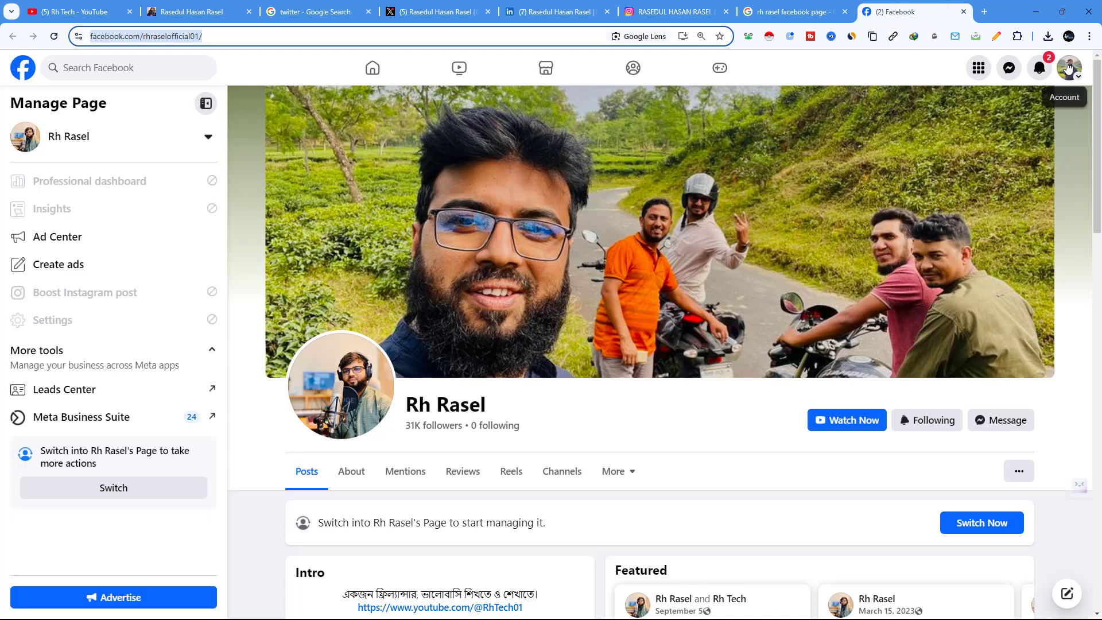
click(199, 12)
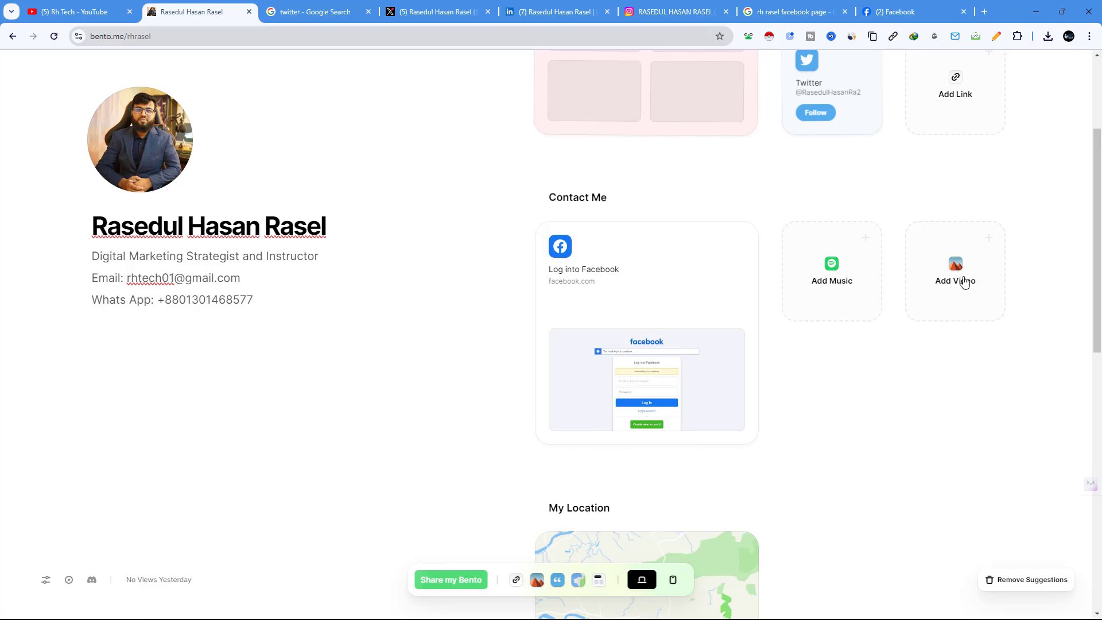
scroll(866, 423, down, 6)
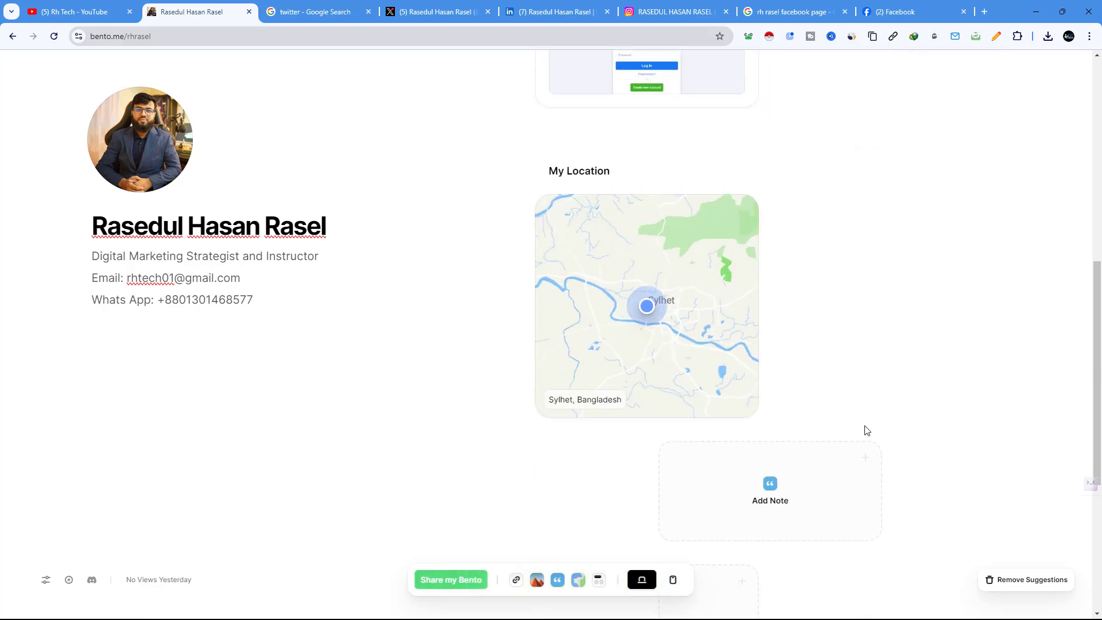
scroll(864, 431, up, 5)
scroll(866, 431, up, 1)
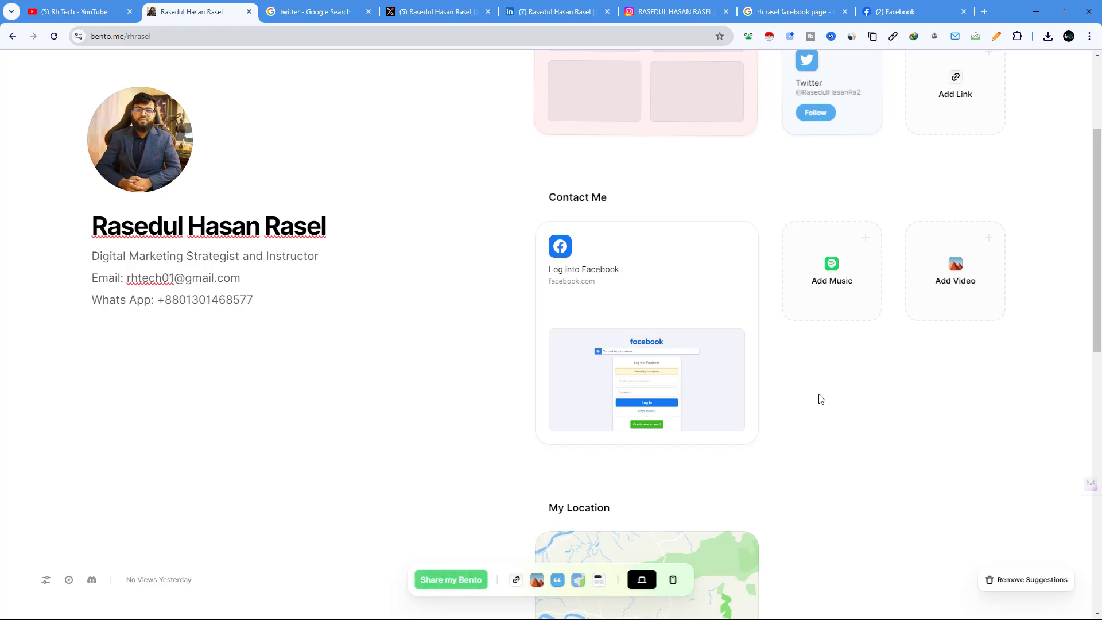
scroll(849, 345, up, 3)
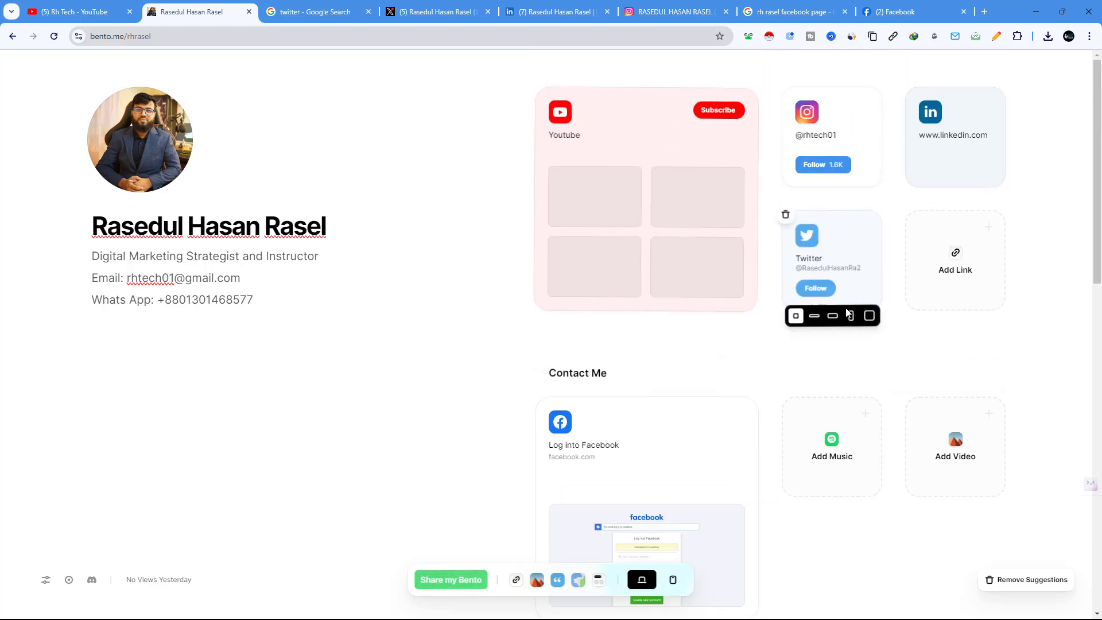
scroll(762, 436, down, 6)
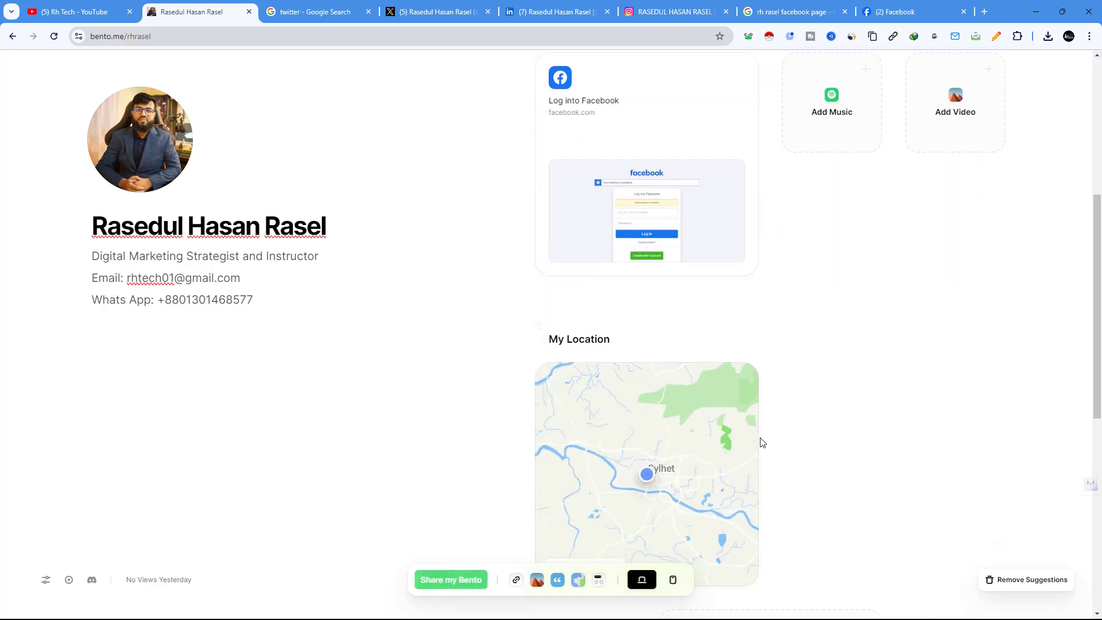
scroll(762, 442, down, 7)
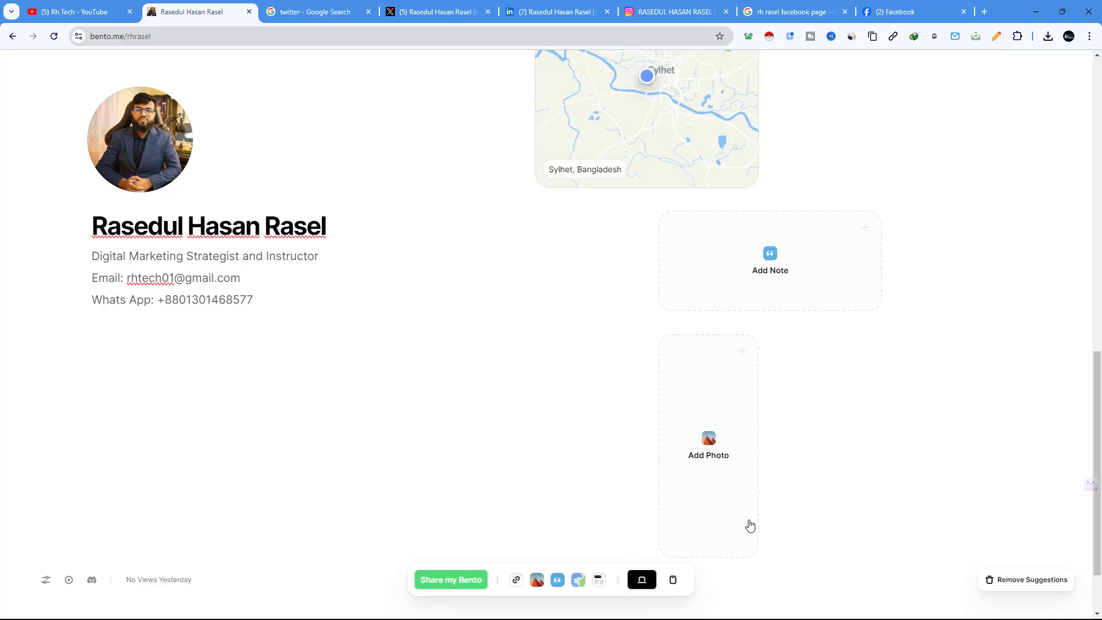
scroll(752, 523, up, 13)
scroll(778, 512, down, 8)
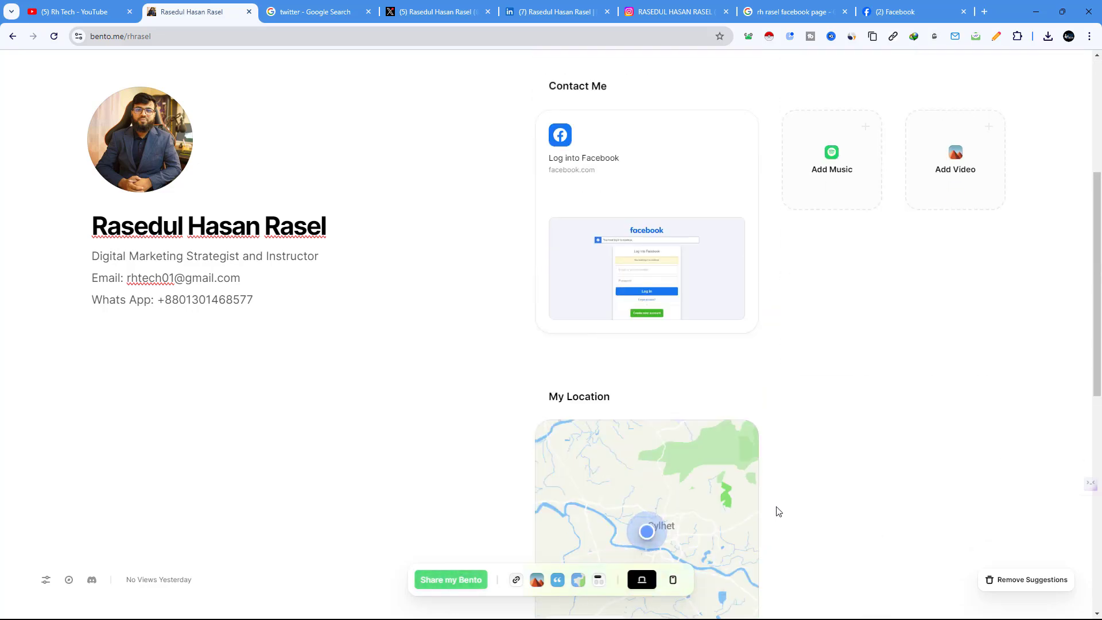
scroll(779, 512, up, 5)
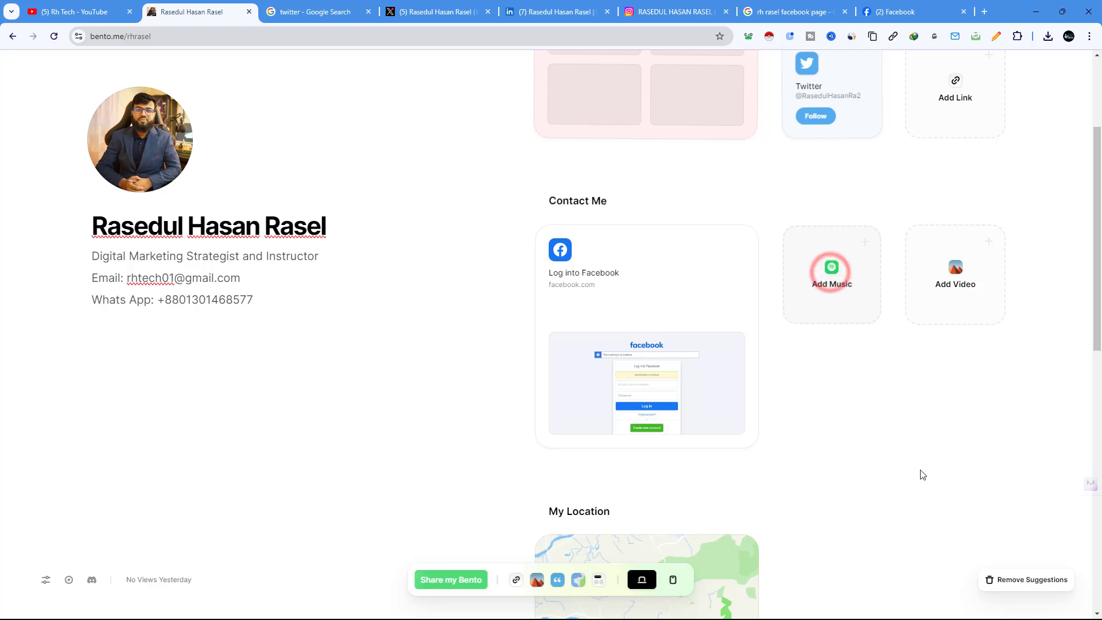
Step: Drag the My Location heading up above the Contact Me section
drag(633, 511, 883, 208)
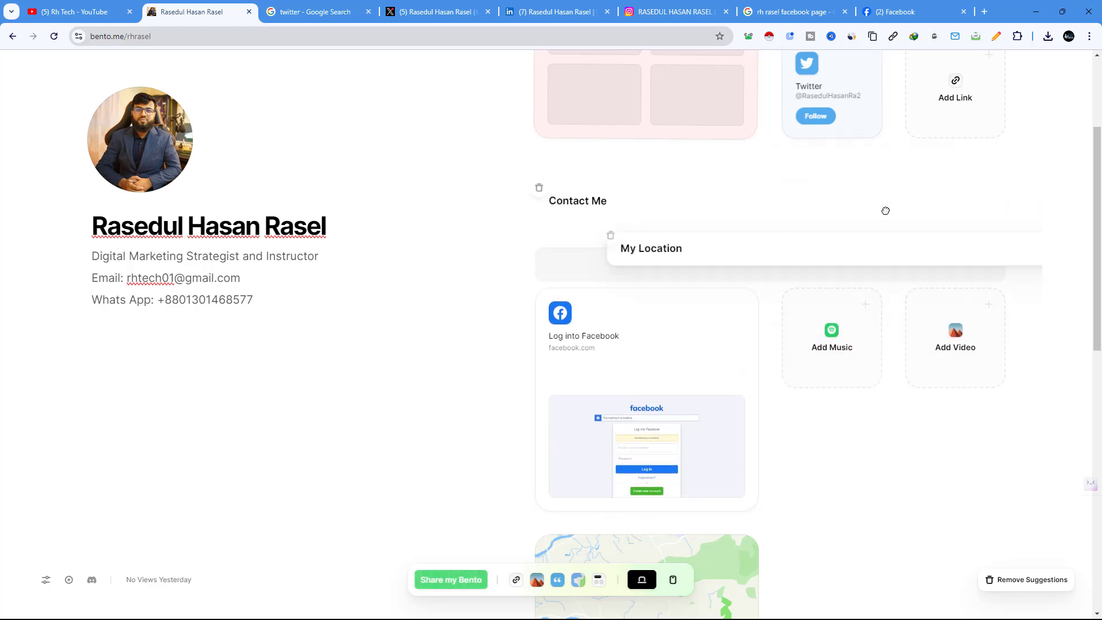
click(611, 275)
drag(671, 261, 676, 197)
Step: Move the Sylhet map card up next to the Add Music card
scroll(688, 430, down, 2)
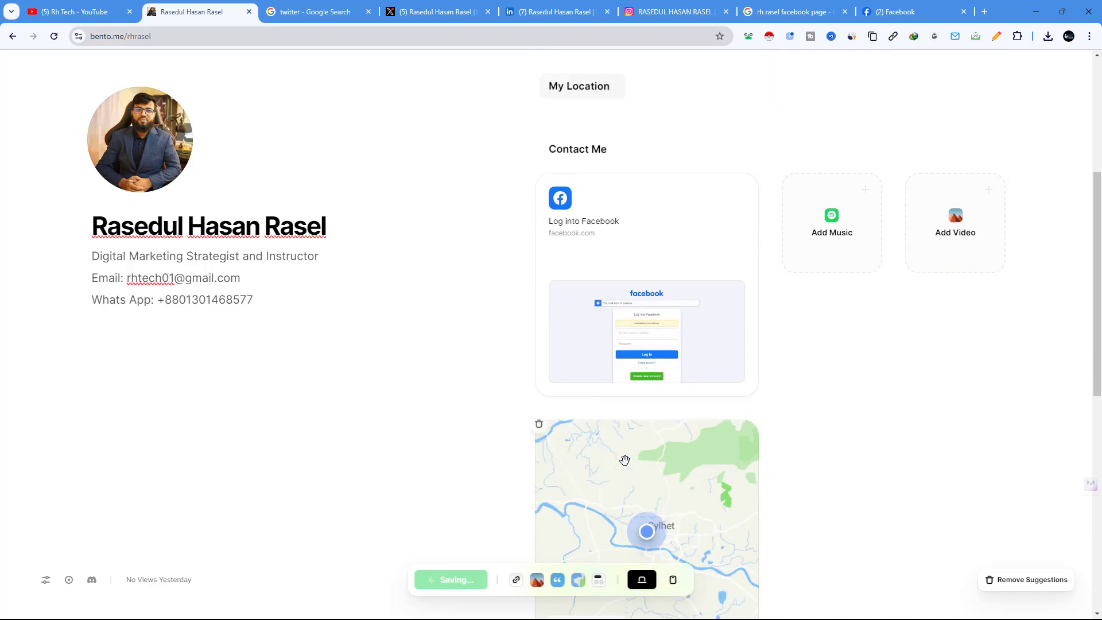
drag(614, 486, 618, 143)
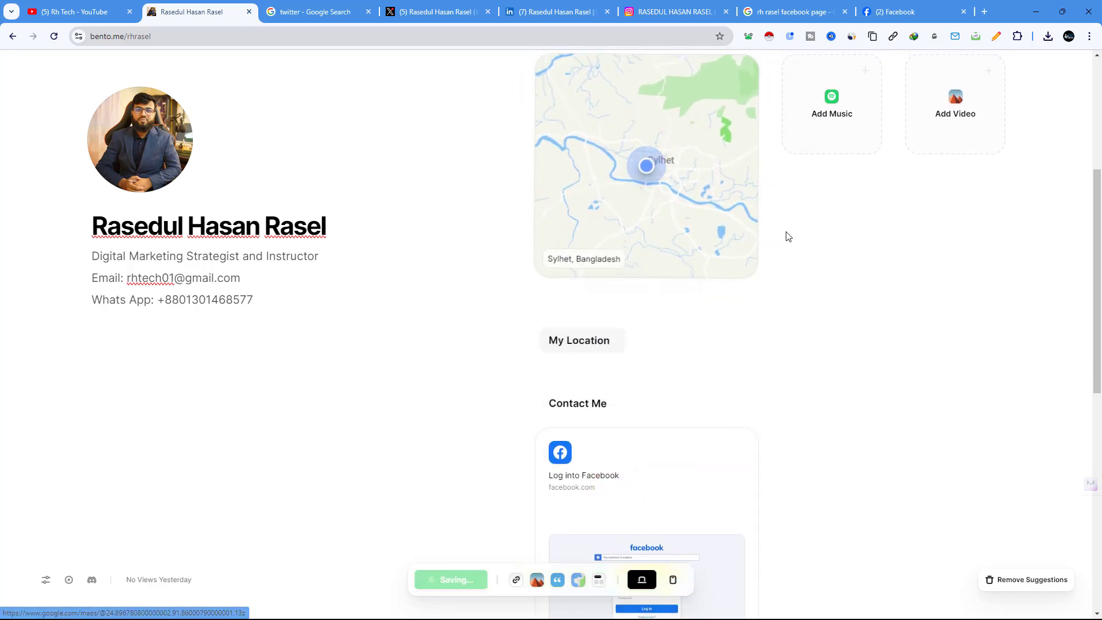
scroll(830, 253, up, 3)
click(830, 254)
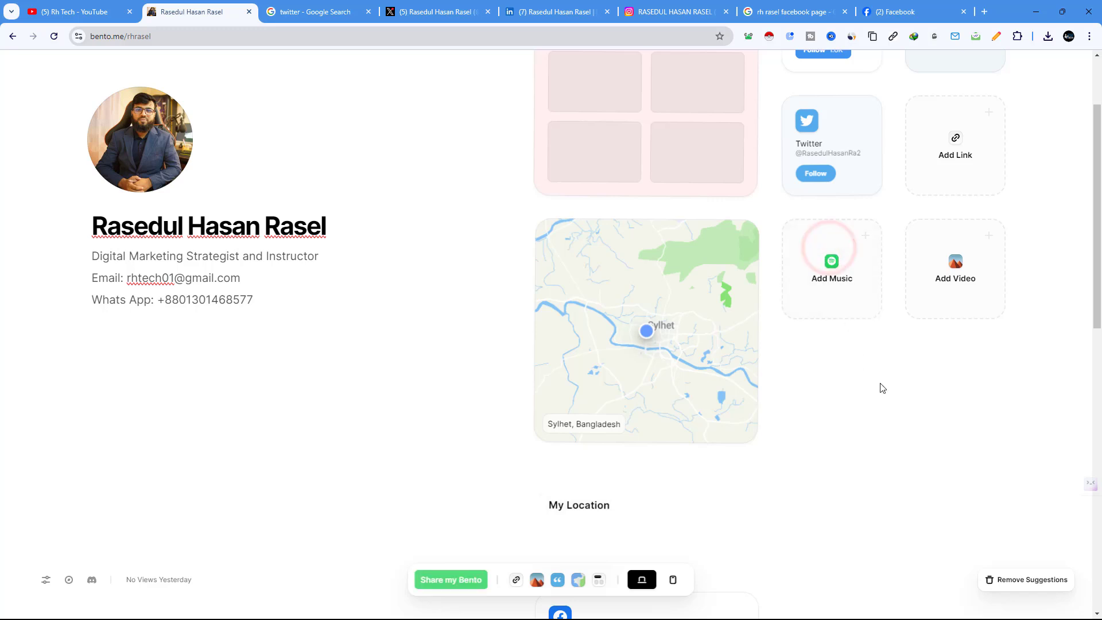
Step: Reposition the My Location heading directly above the map
scroll(893, 317, down, 5)
ctrl+scroll(866, 319, down, 3)
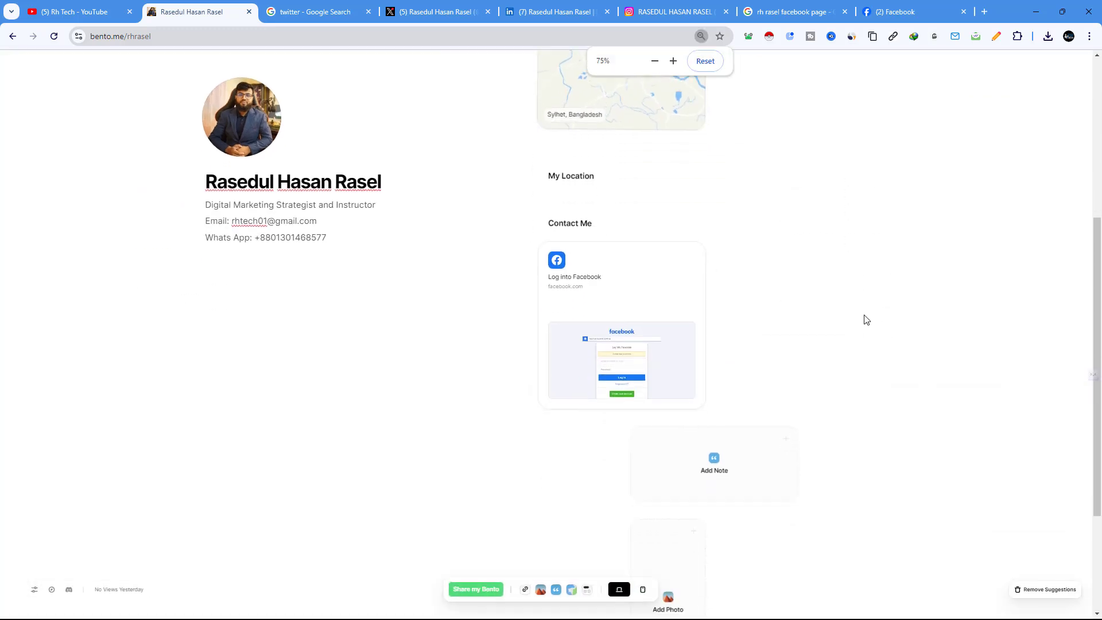
scroll(861, 315, up, 4)
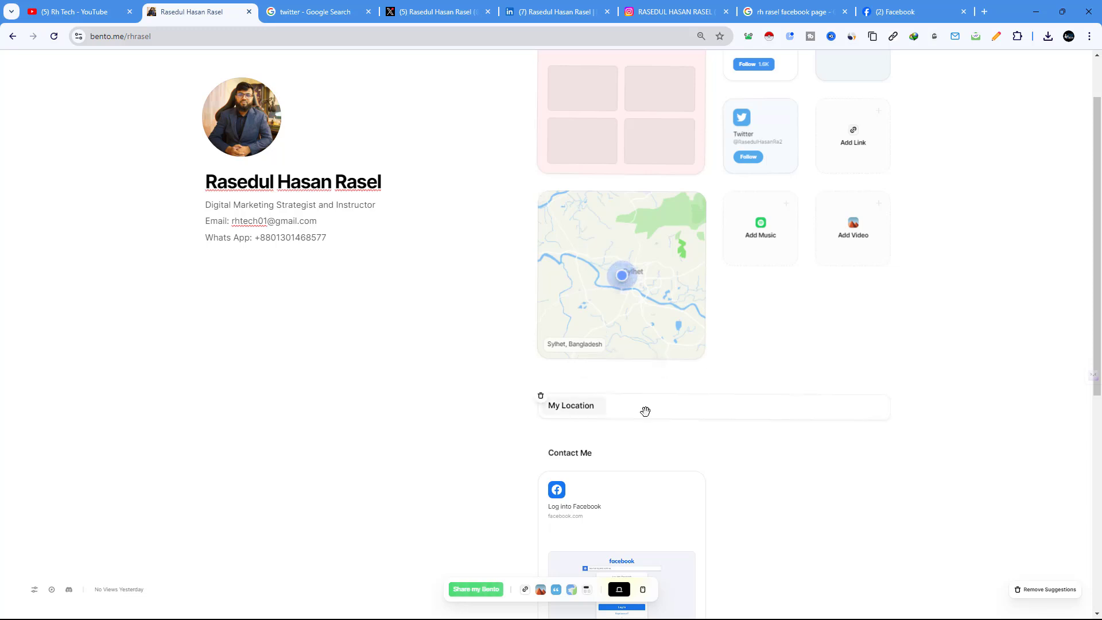
drag(645, 411, 654, 218)
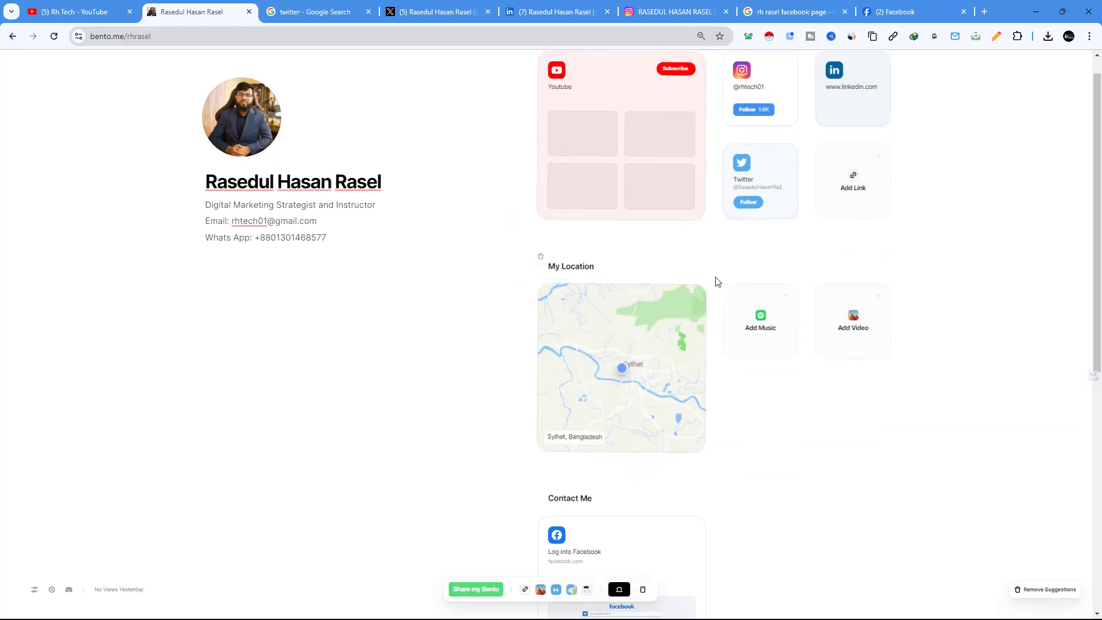
scroll(718, 282, up, 1)
Step: Open the YouTube card's link twice, finding it leads to a 404 page
click(651, 158)
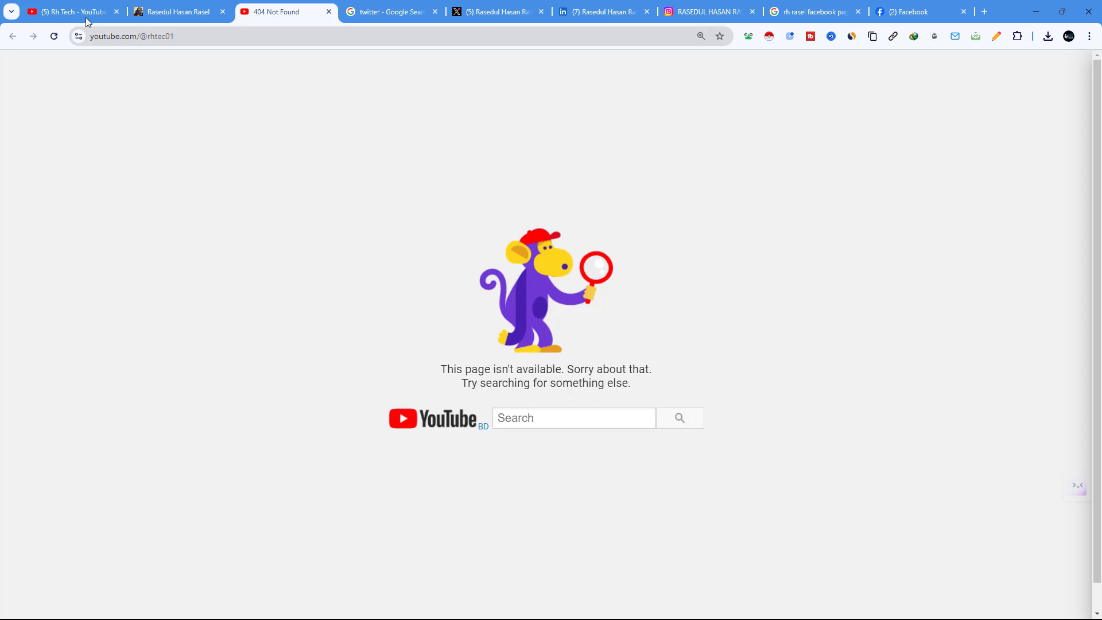
click(157, 12)
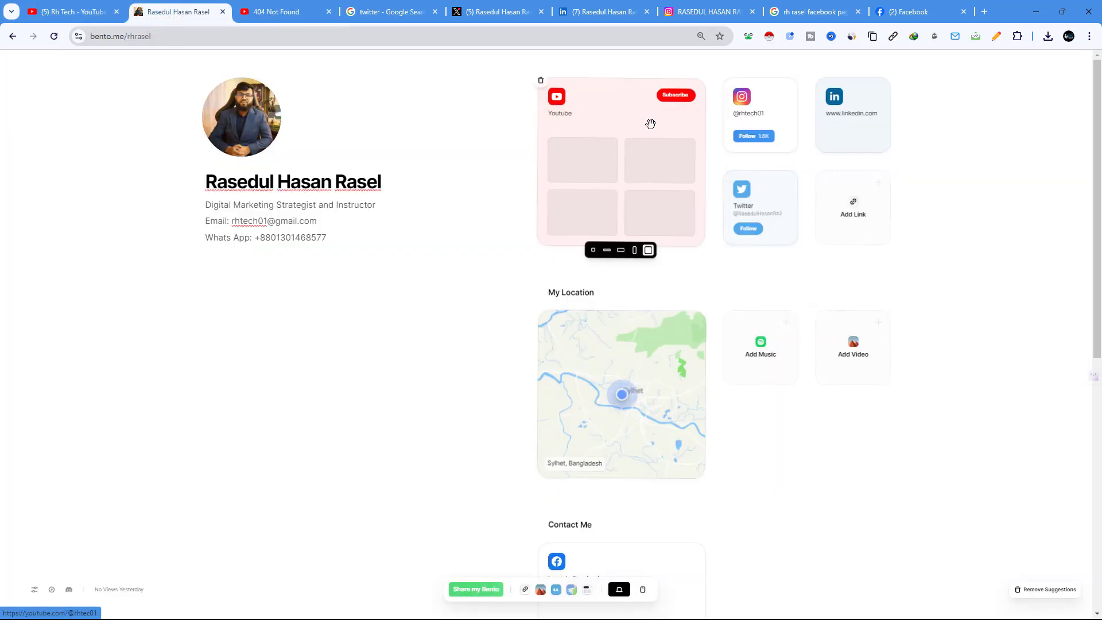
click(640, 142)
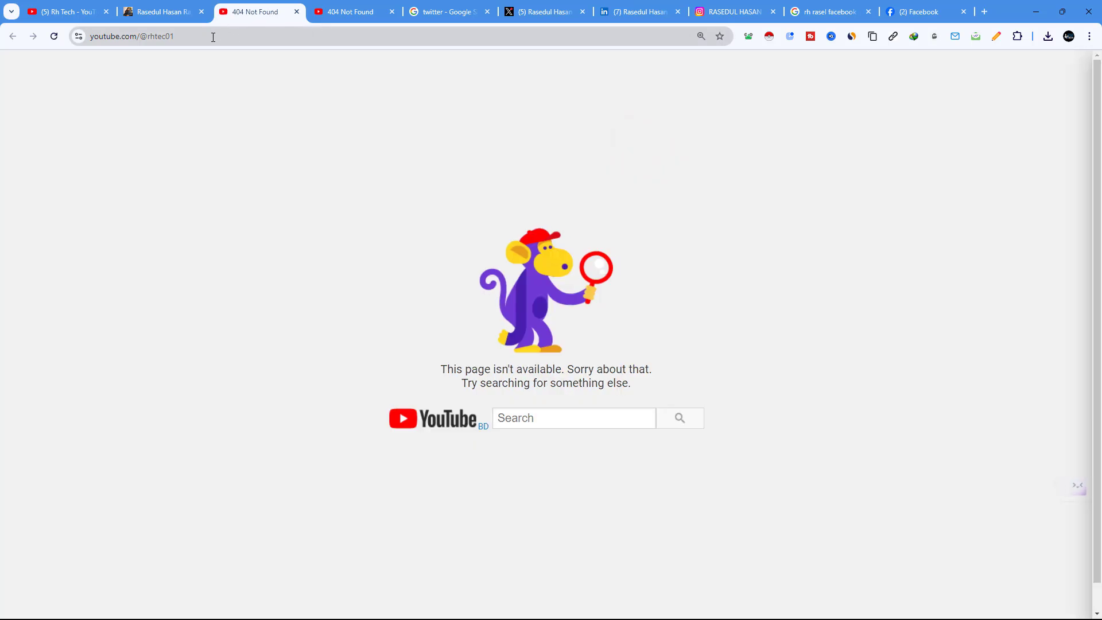
Step: Add the missing 'h' to the channel handle in the address bar and copy the corrected URL
click(164, 37)
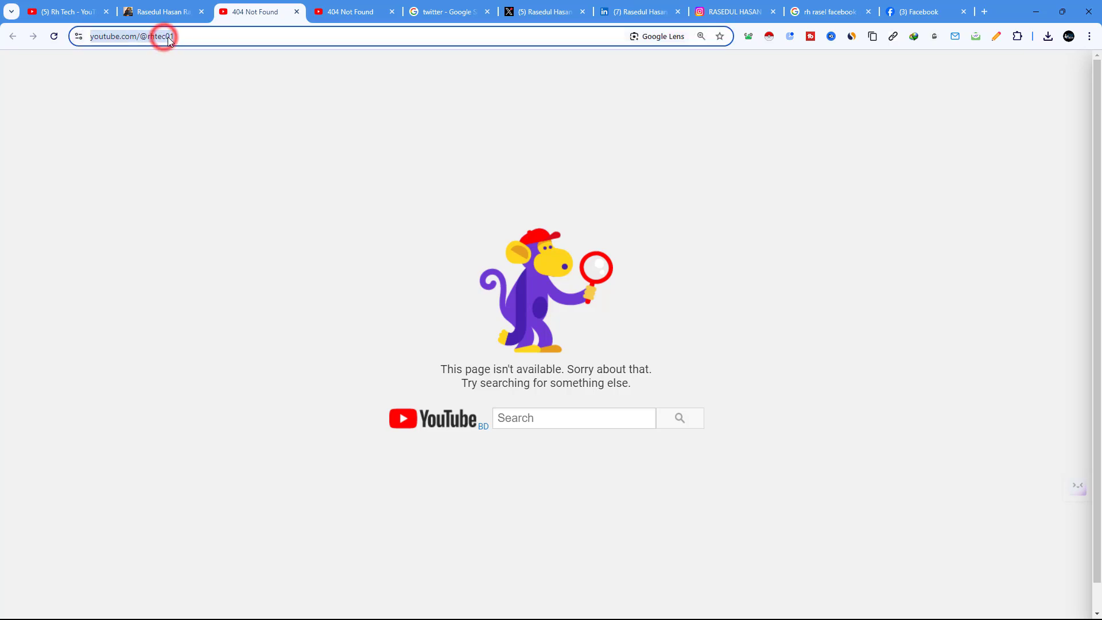
click(168, 38)
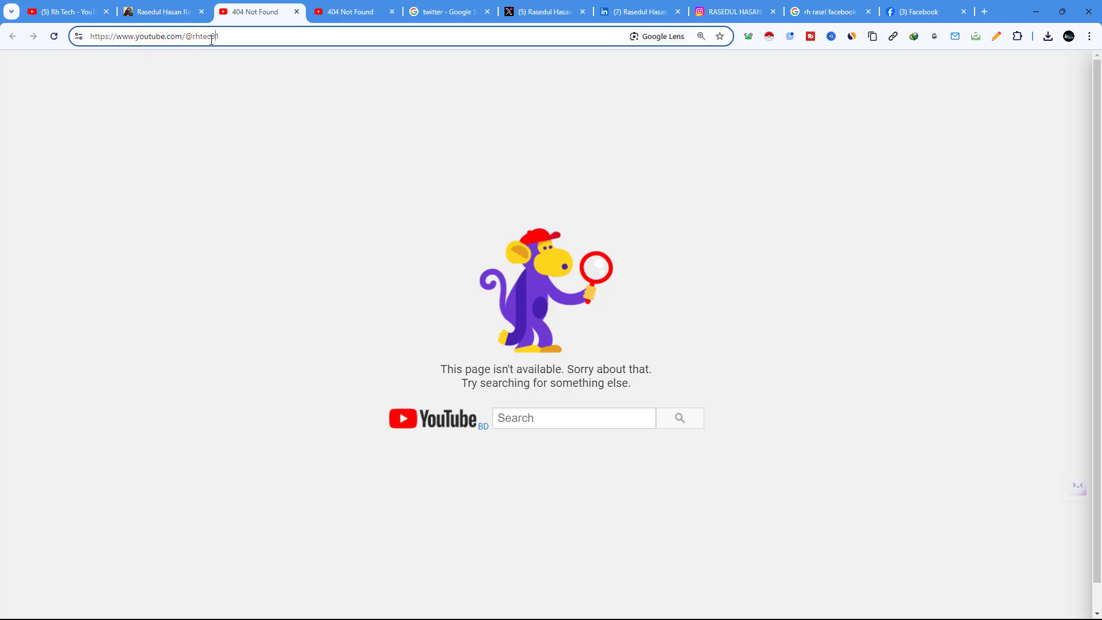
text(h)
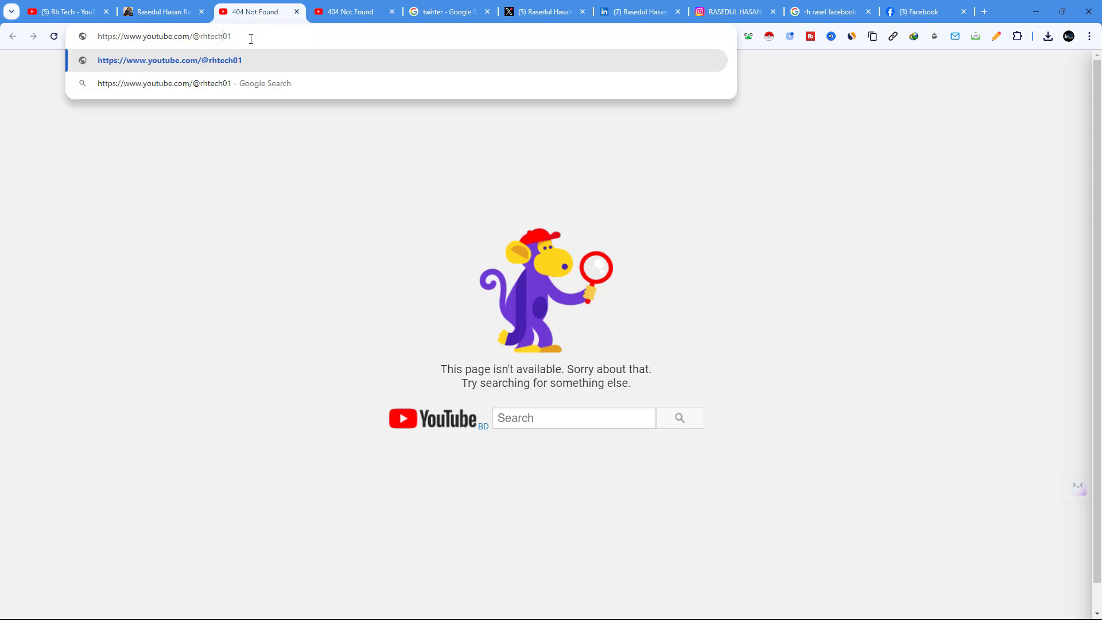
right_click(138, 38)
click(172, 143)
click(170, 13)
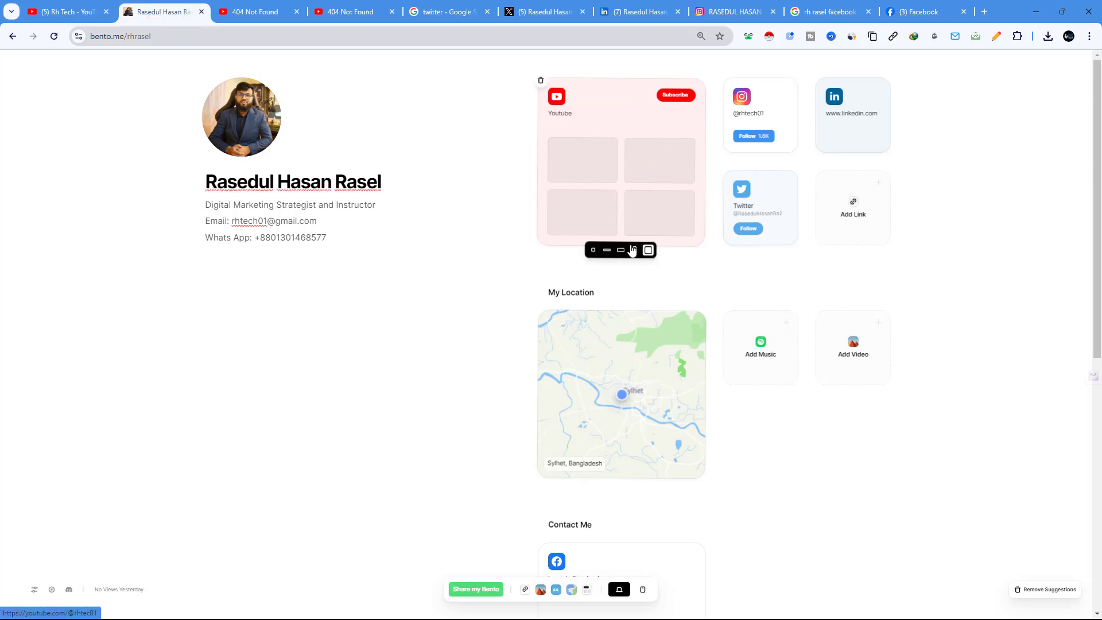
Step: Reopen the YouTube card's link once more, then return to the Bento page
click(590, 122)
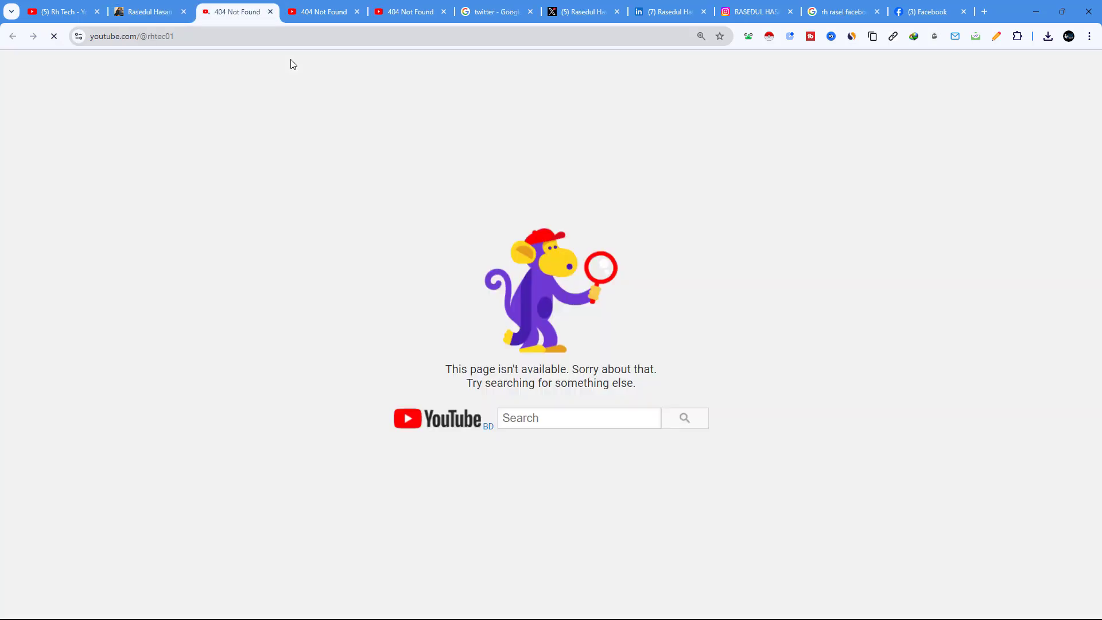
click(149, 8)
scroll(438, 290, down, 8)
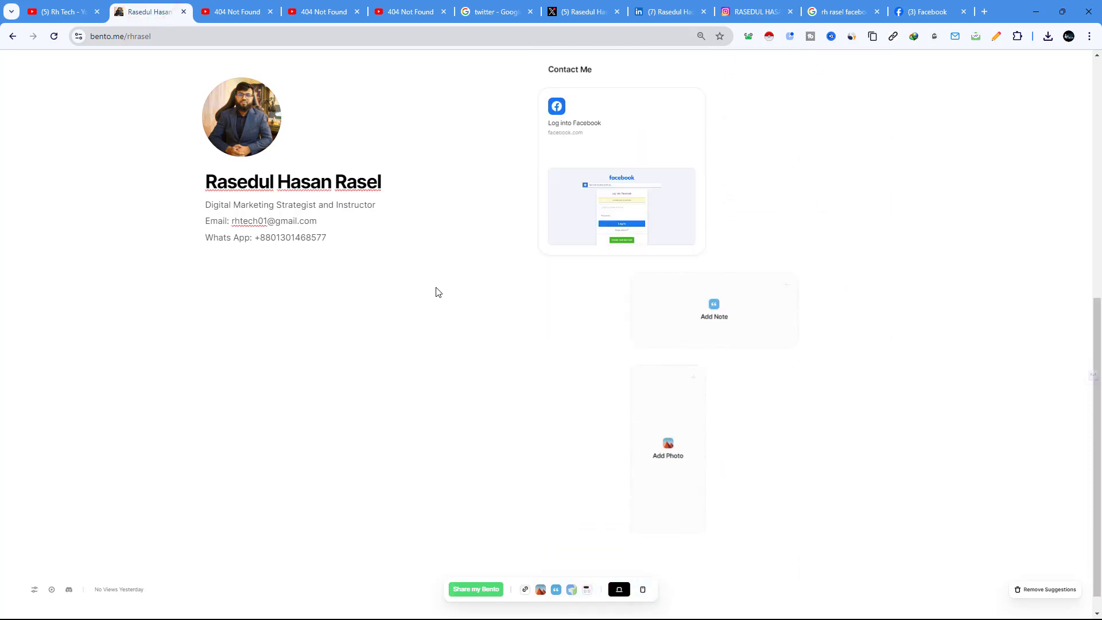
scroll(438, 290, up, 8)
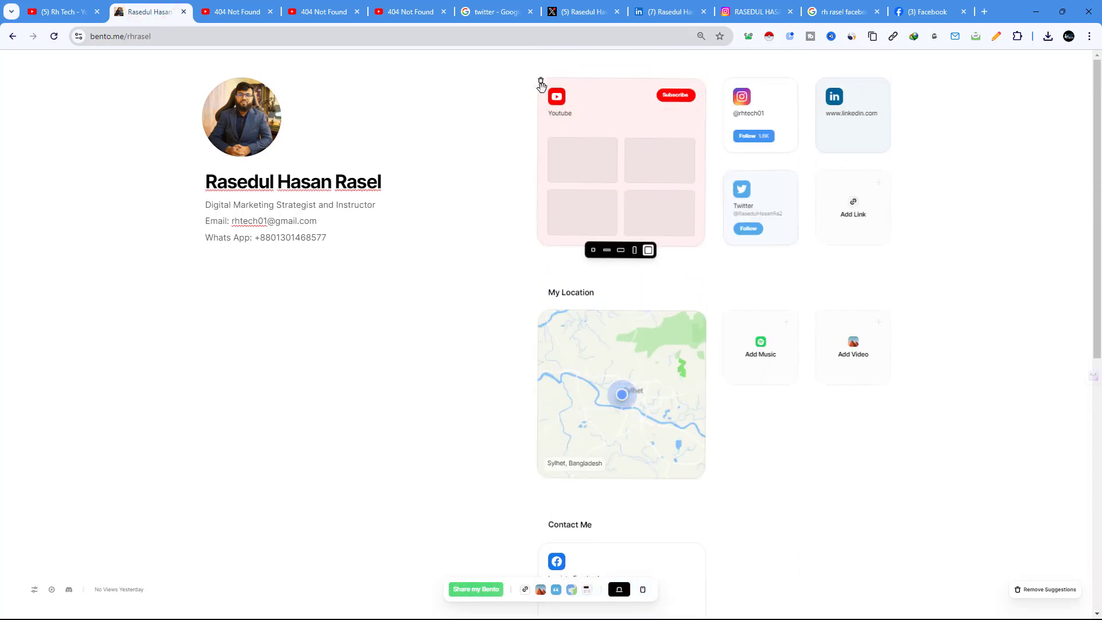
Step: Delete the broken YouTube card and paste the corrected channel address as a new link card
click(541, 81)
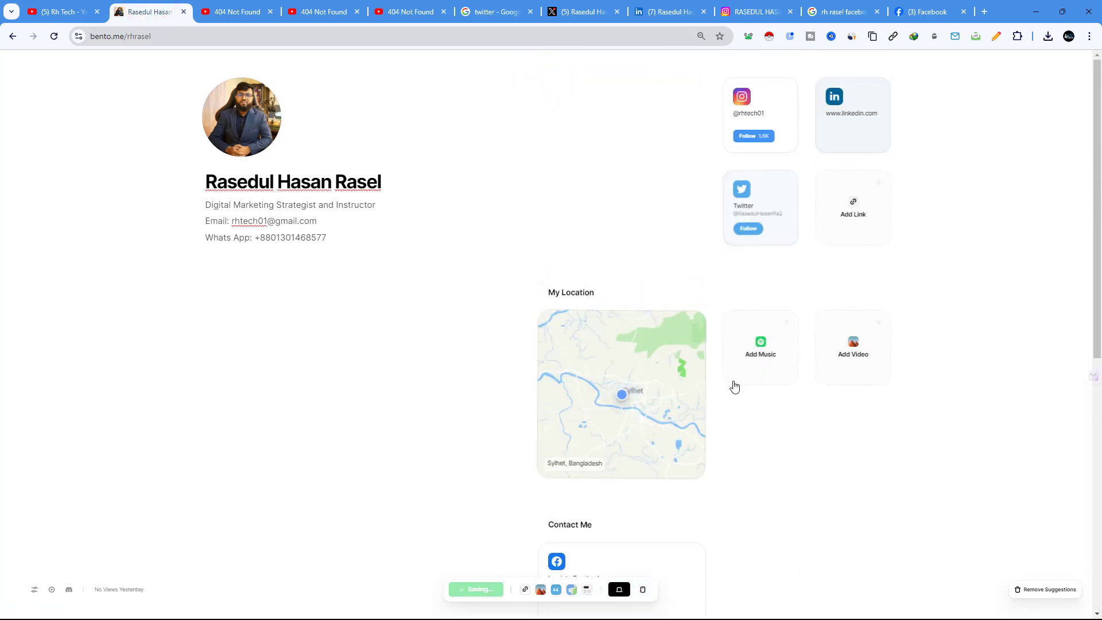
click(524, 591)
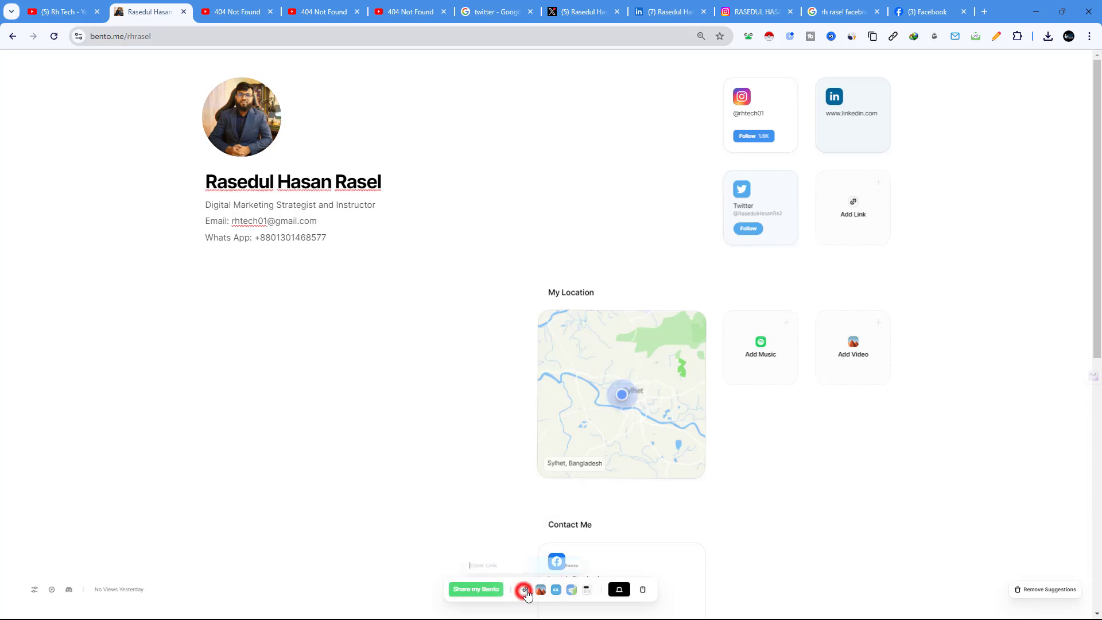
right_click(495, 564)
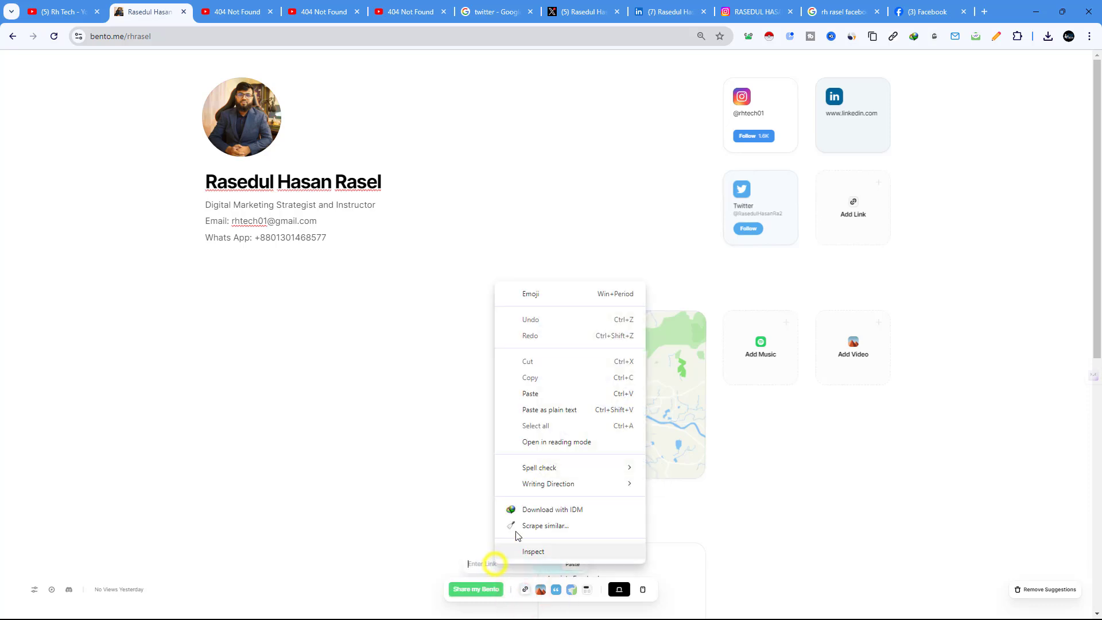
click(532, 394)
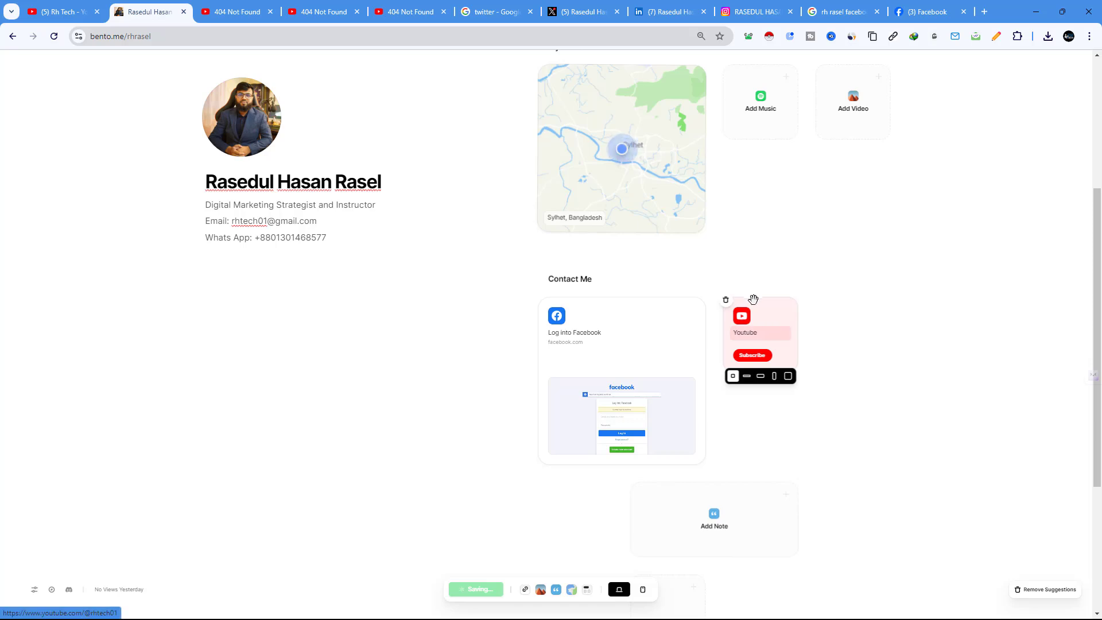
Step: Move the new Rh Tech YouTube card to the top as a large video-grid tile
scroll(724, 508, up, 3)
drag(762, 500, 644, 120)
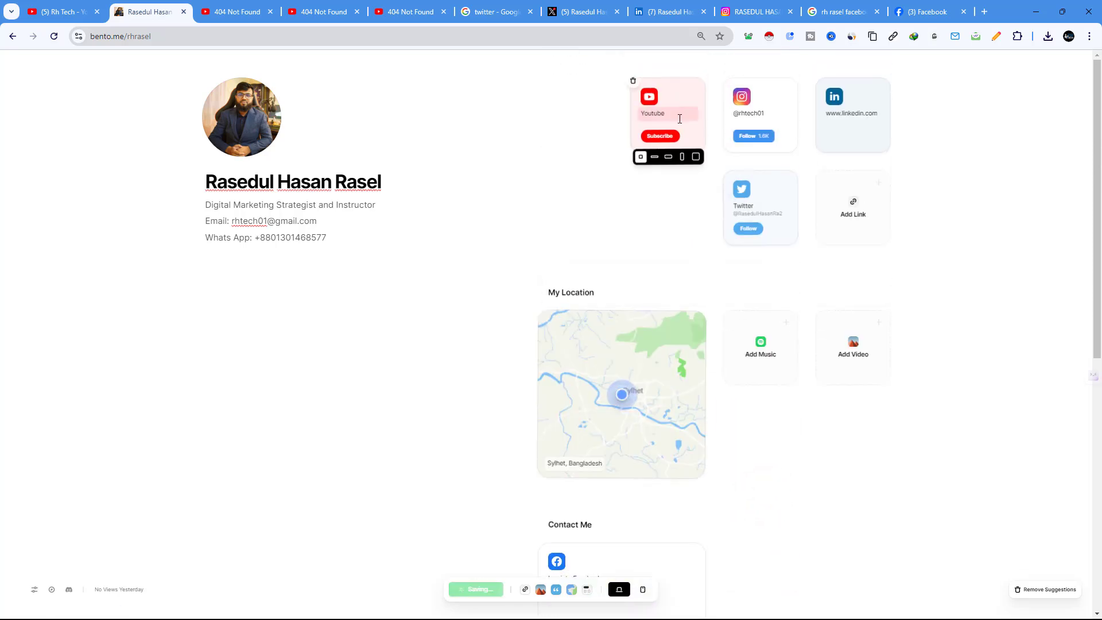
click(696, 157)
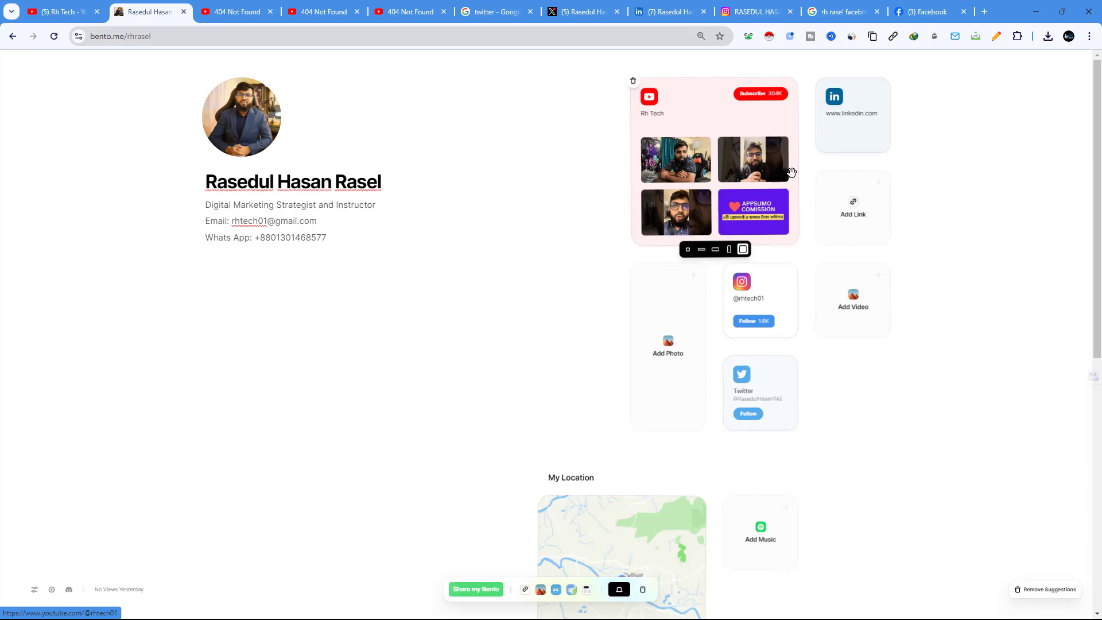
Step: Enlarge the Instagram card into a photo grid at the top right, with YouTube beside it
mouse_move(755, 305)
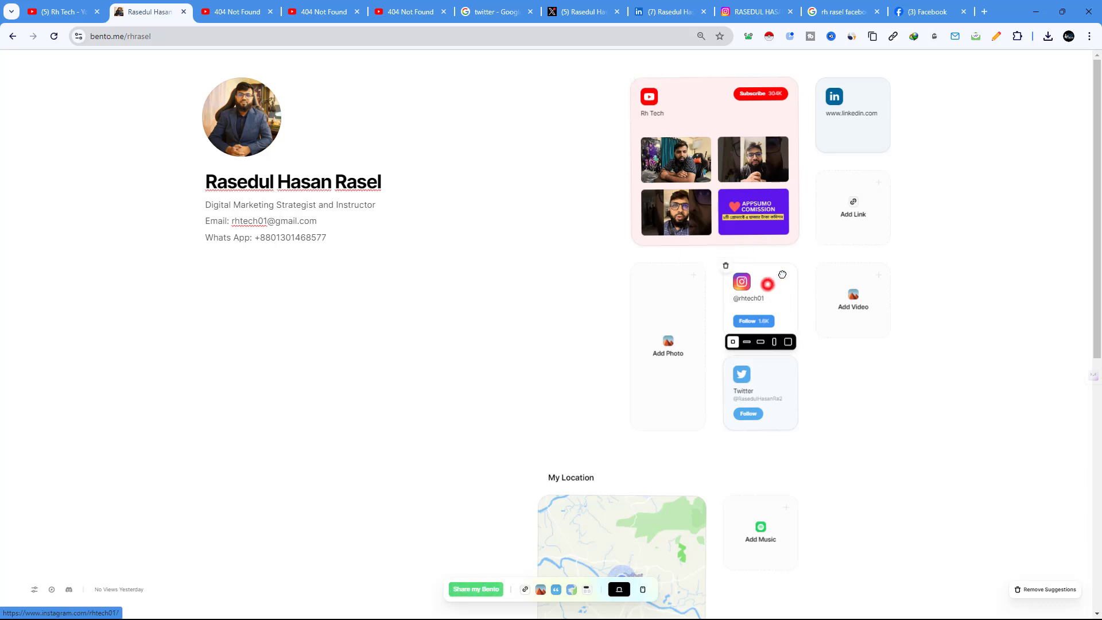
drag(783, 274, 861, 115)
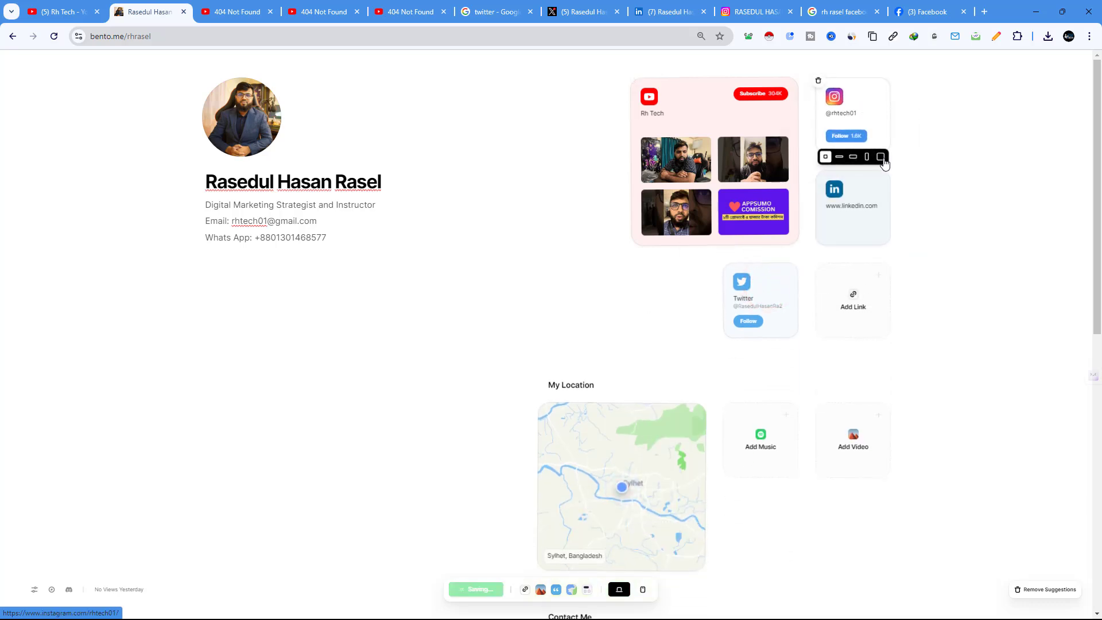
click(881, 156)
drag(809, 346, 928, 244)
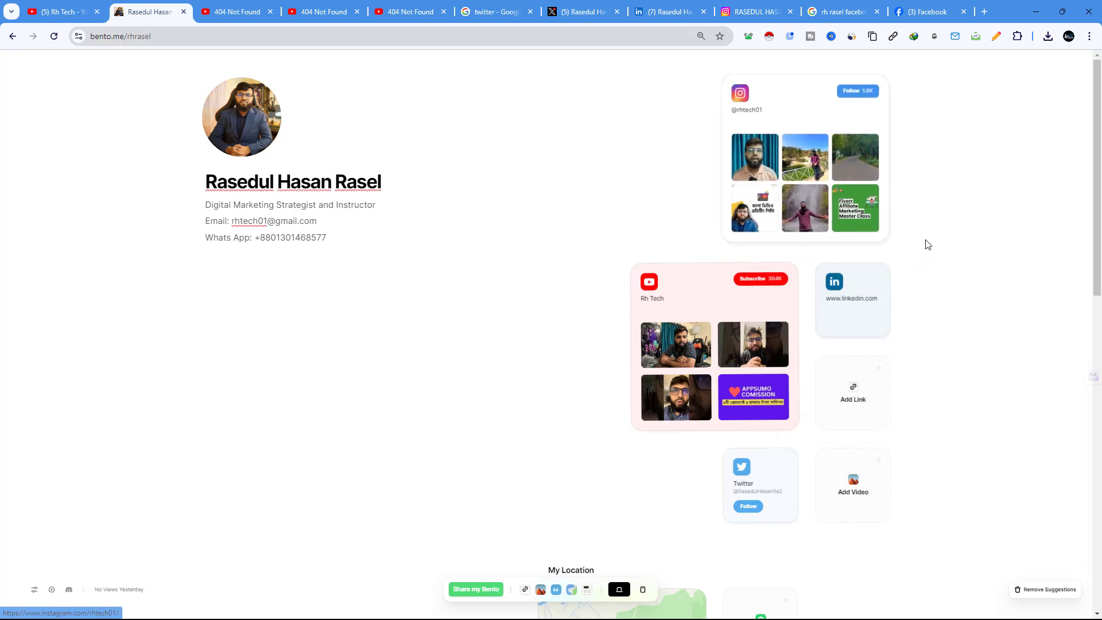
drag(696, 298, 644, 145)
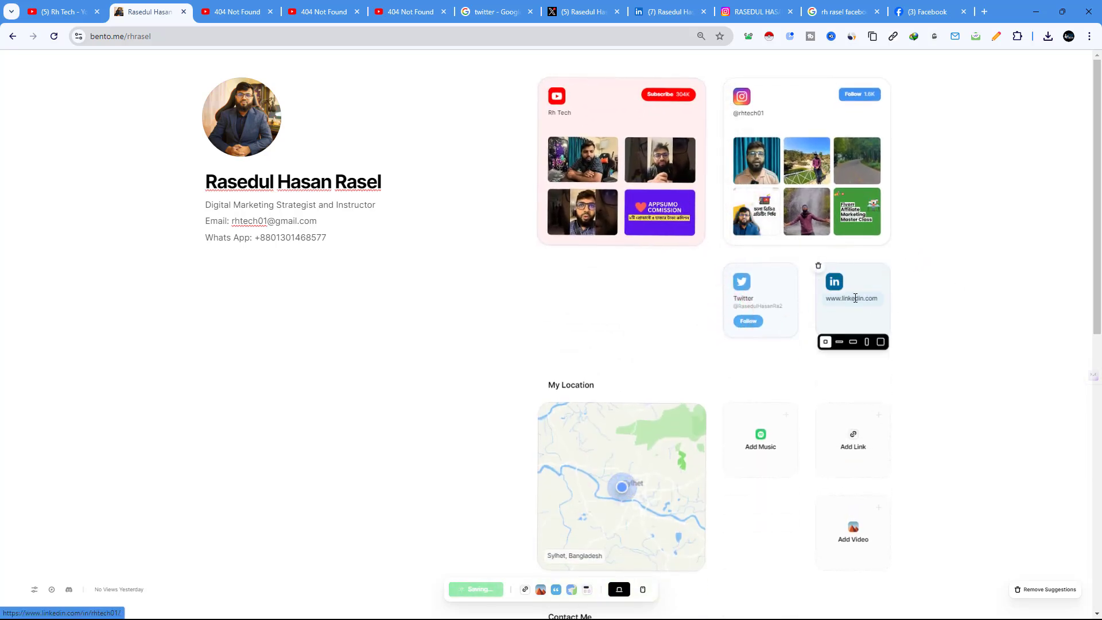
Step: Set the LinkedIn card small at the left of the row, with Twitter next to it
drag(860, 281, 615, 286)
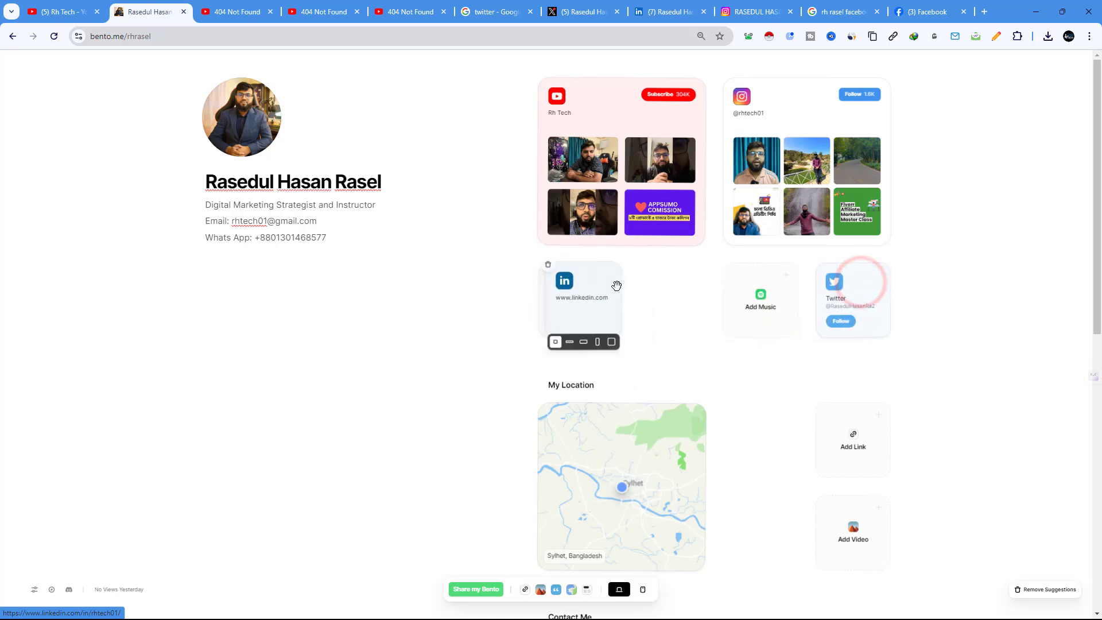
click(605, 343)
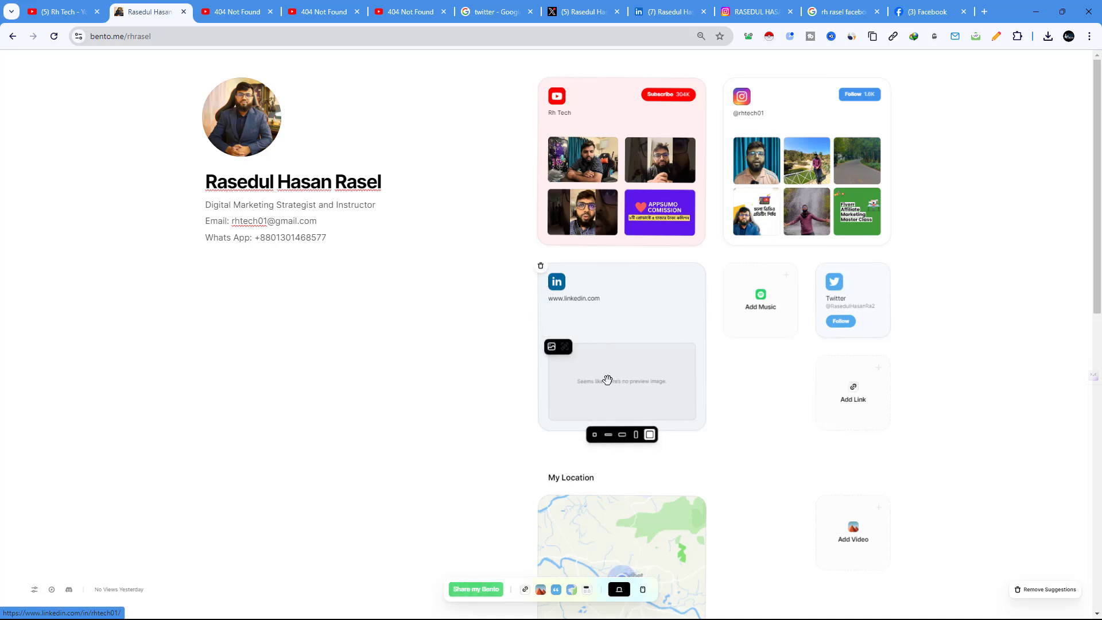
click(595, 435)
drag(857, 309, 677, 309)
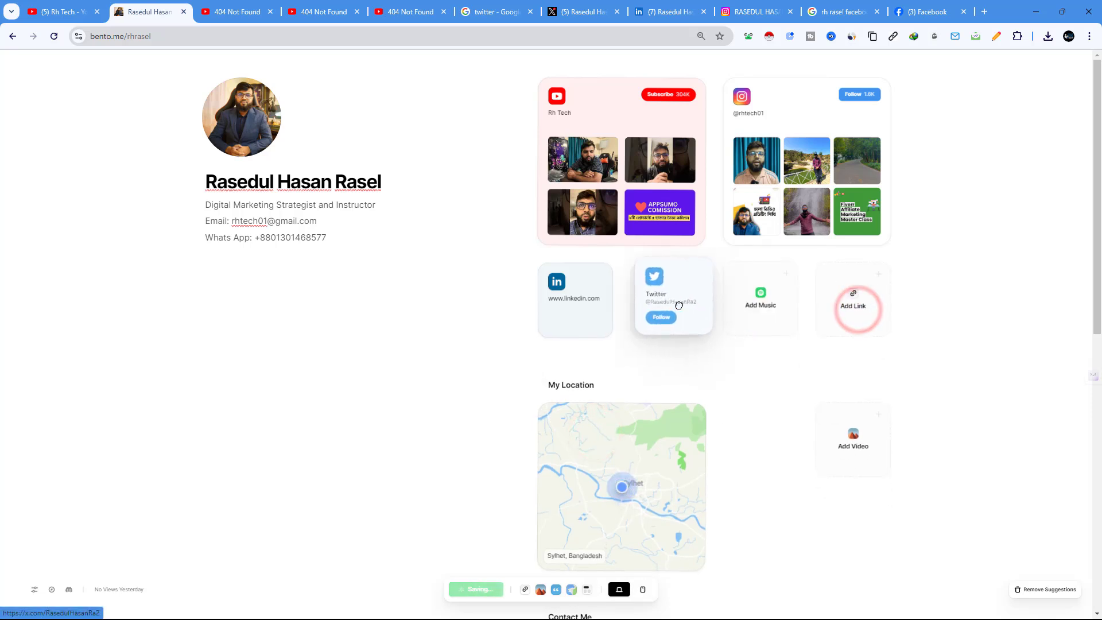
Step: Open the Contact Me Facebook card's linked page, then return to the Bento profile tab
scroll(797, 396, down, 1)
scroll(625, 314, down, 3)
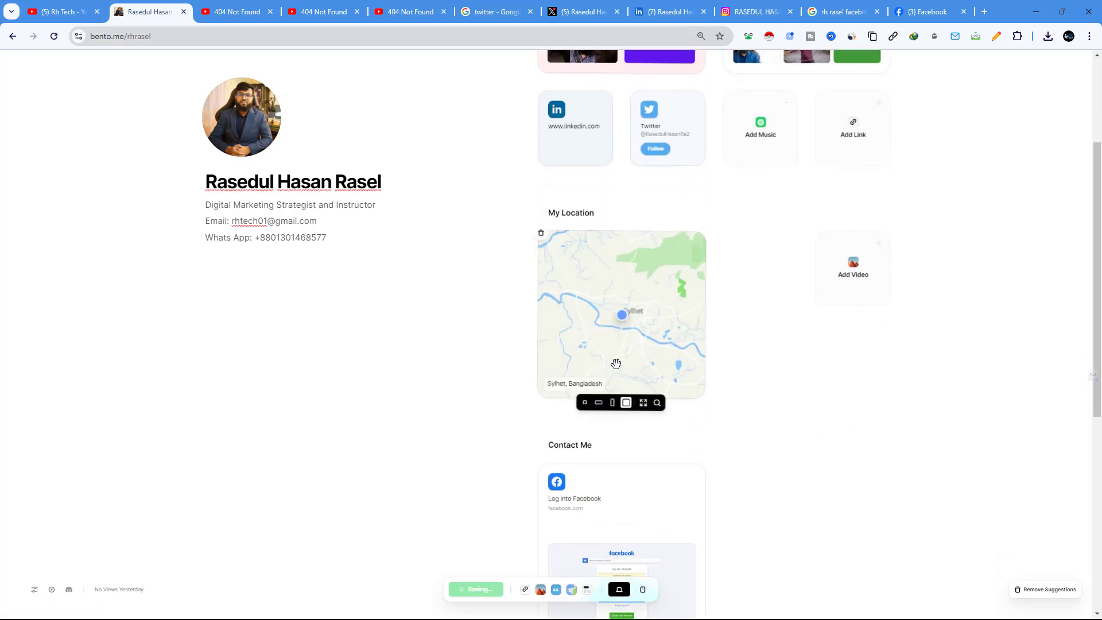
scroll(616, 363, down, 3)
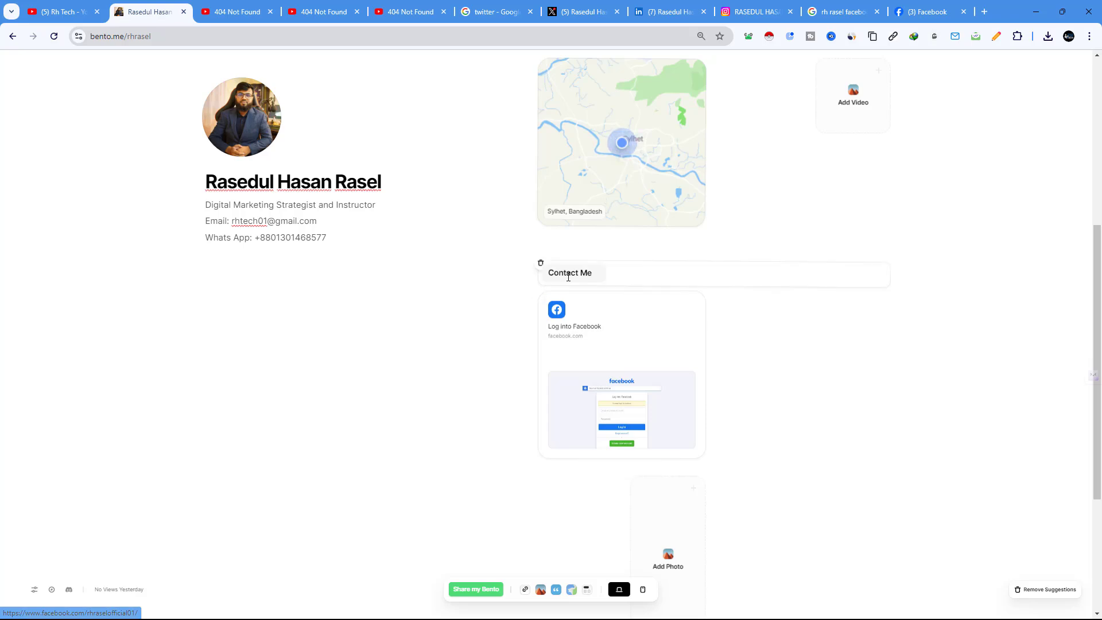
click(607, 342)
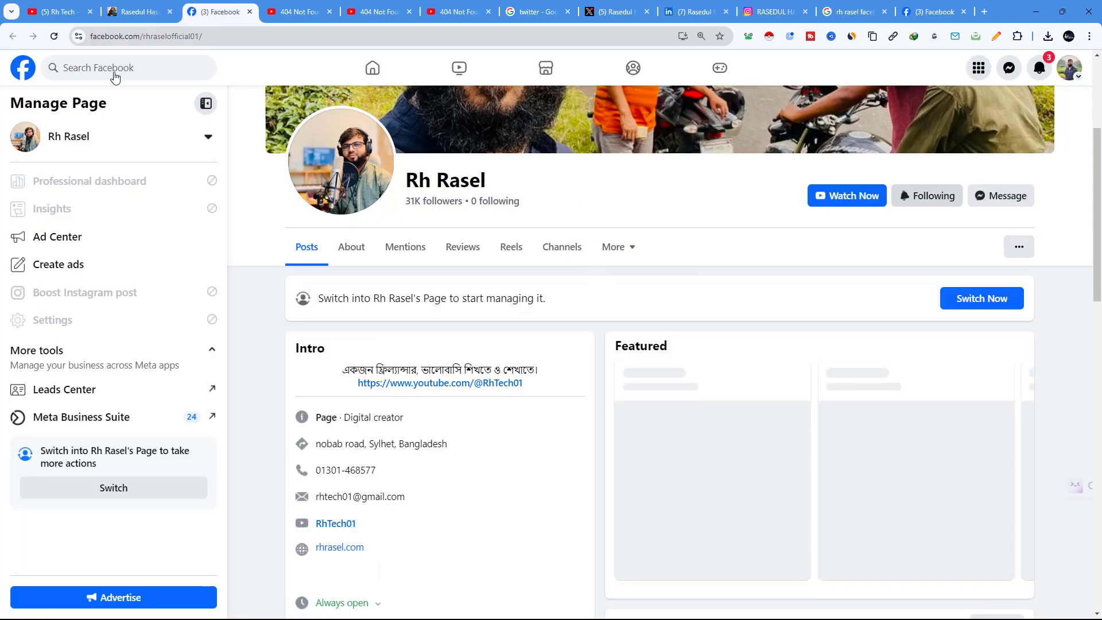
click(135, 13)
scroll(659, 307, up, 6)
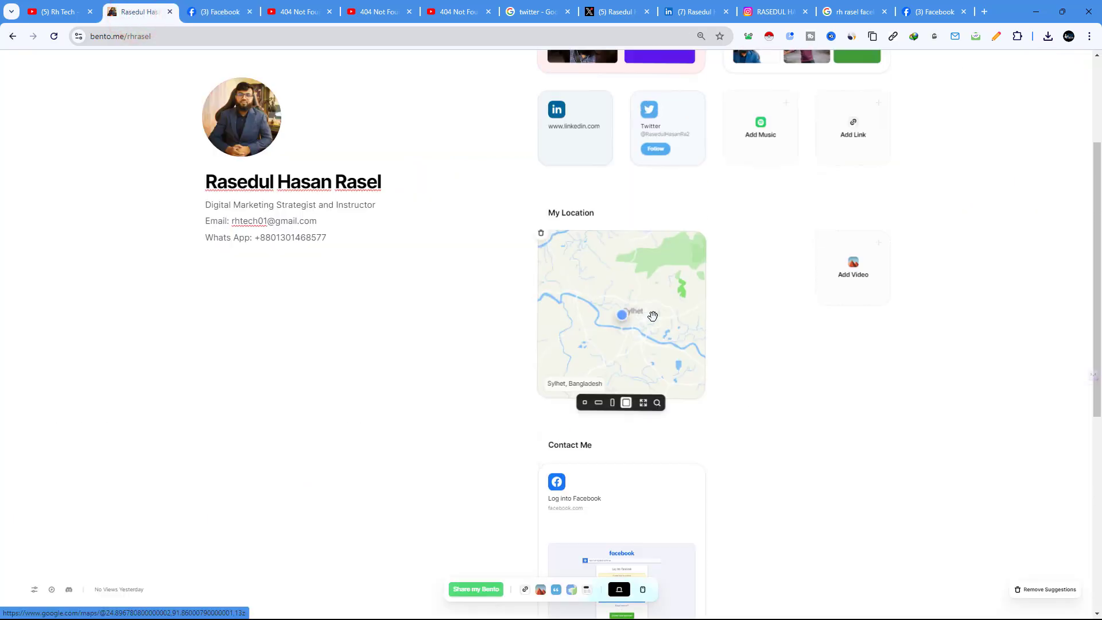
scroll(722, 311, down, 10)
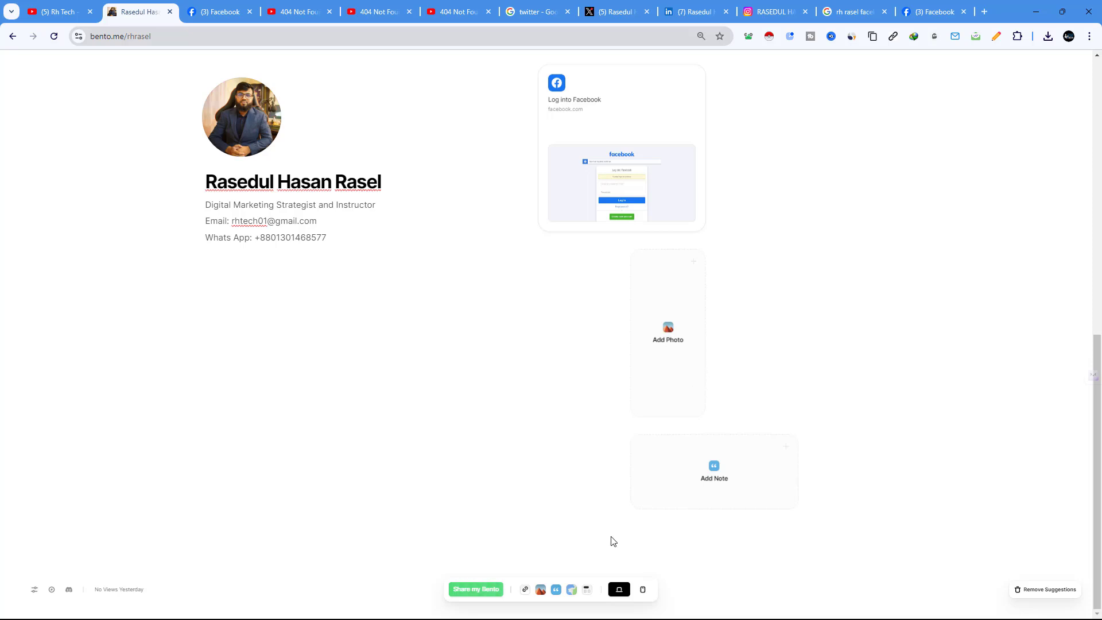
Step: Add a 'My Recent Work' section title to the page and open a new browser tab
click(586, 591)
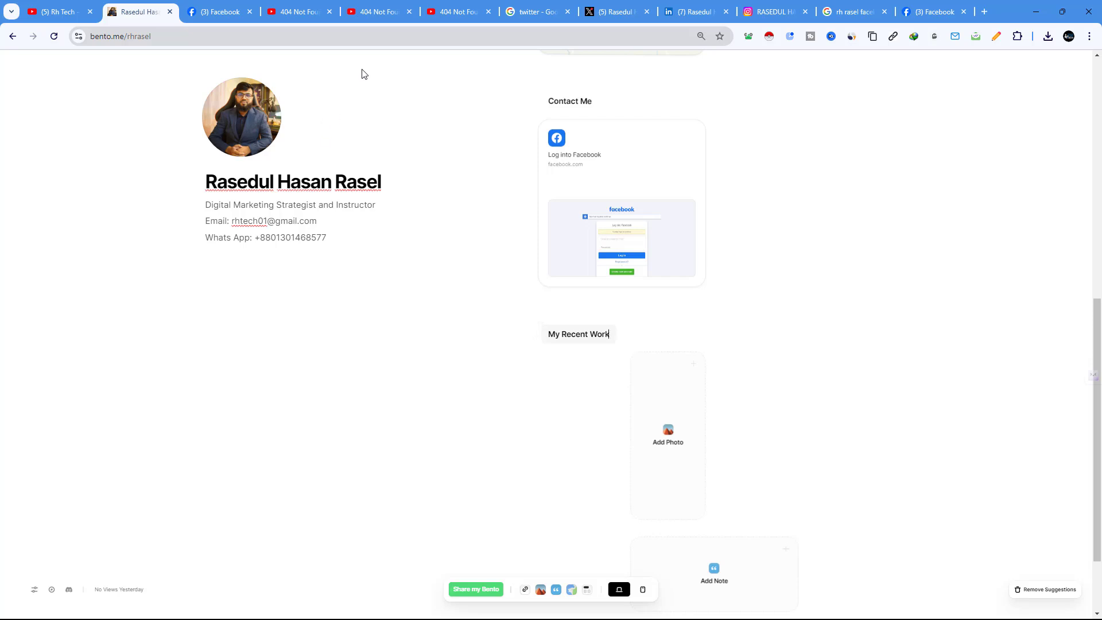
click(985, 12)
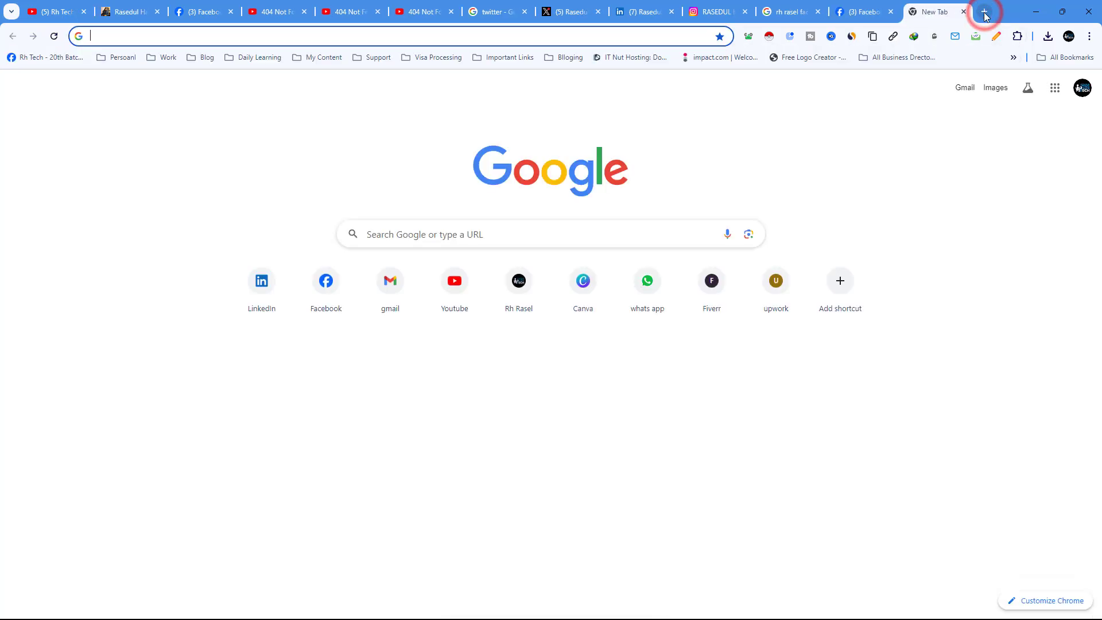
Step: Search Google for 'website portfolio' and open the Awwwards Best Portfolio Websites result
text(website )
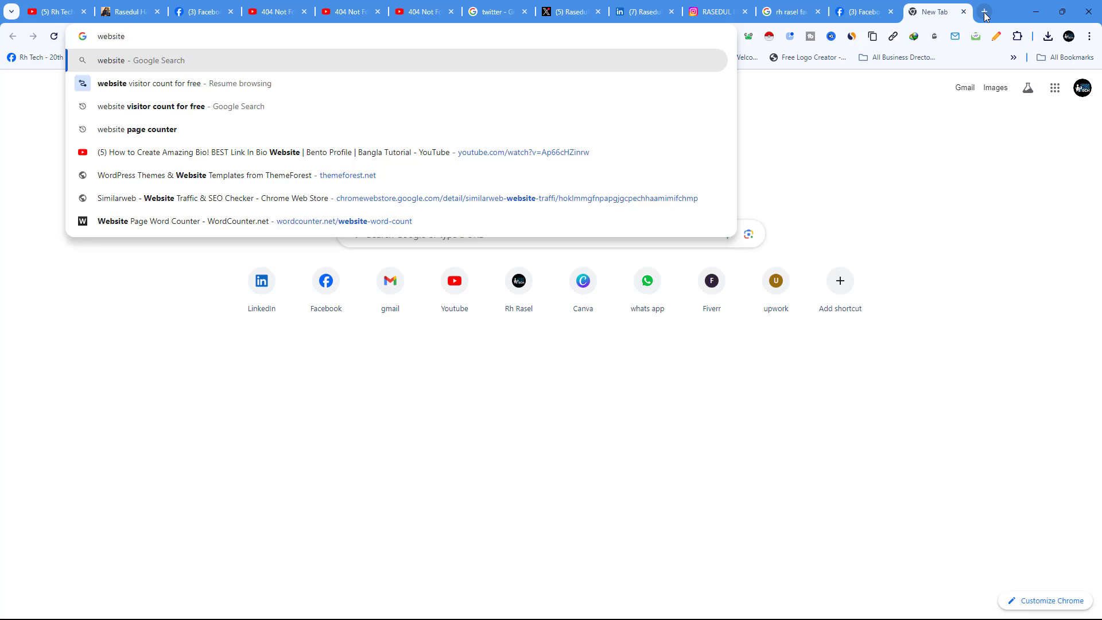
text(por)
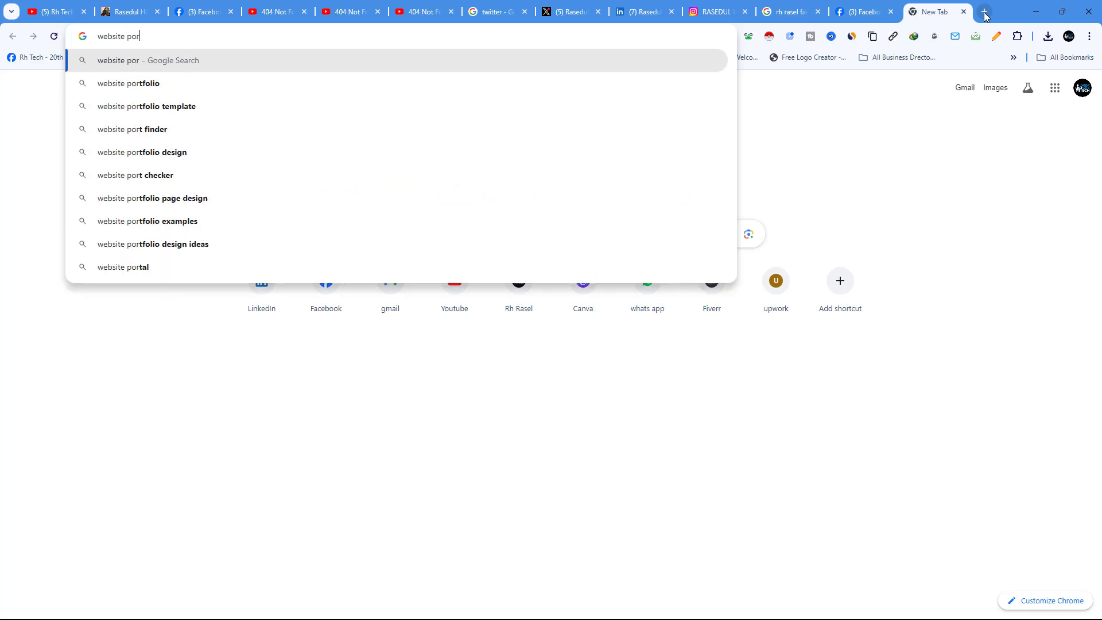
text(tf)
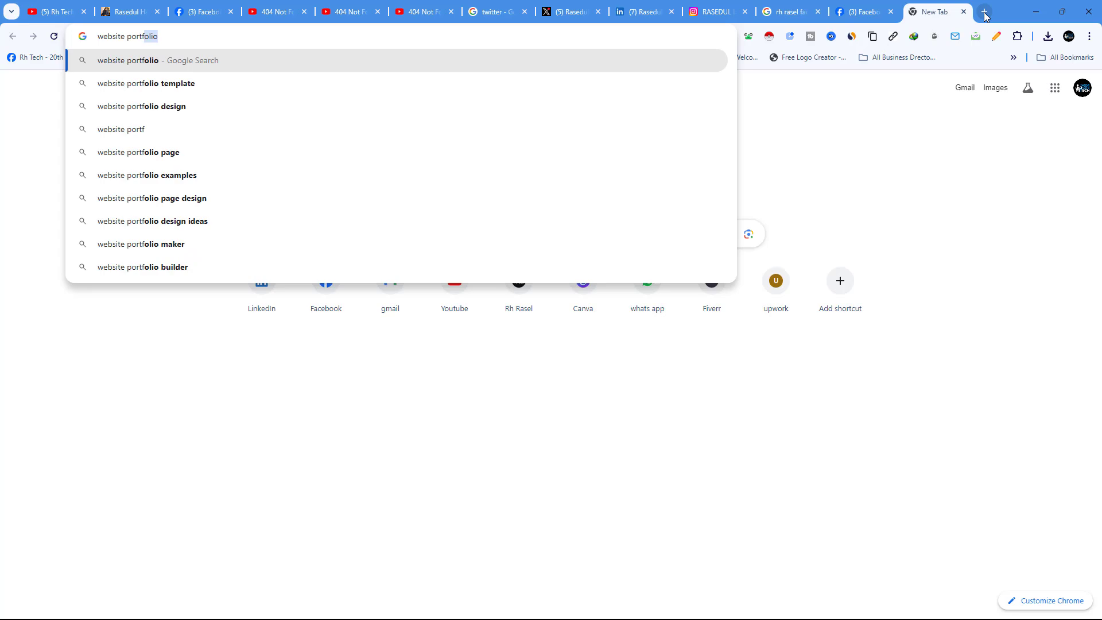
text(olio)
key(Return)
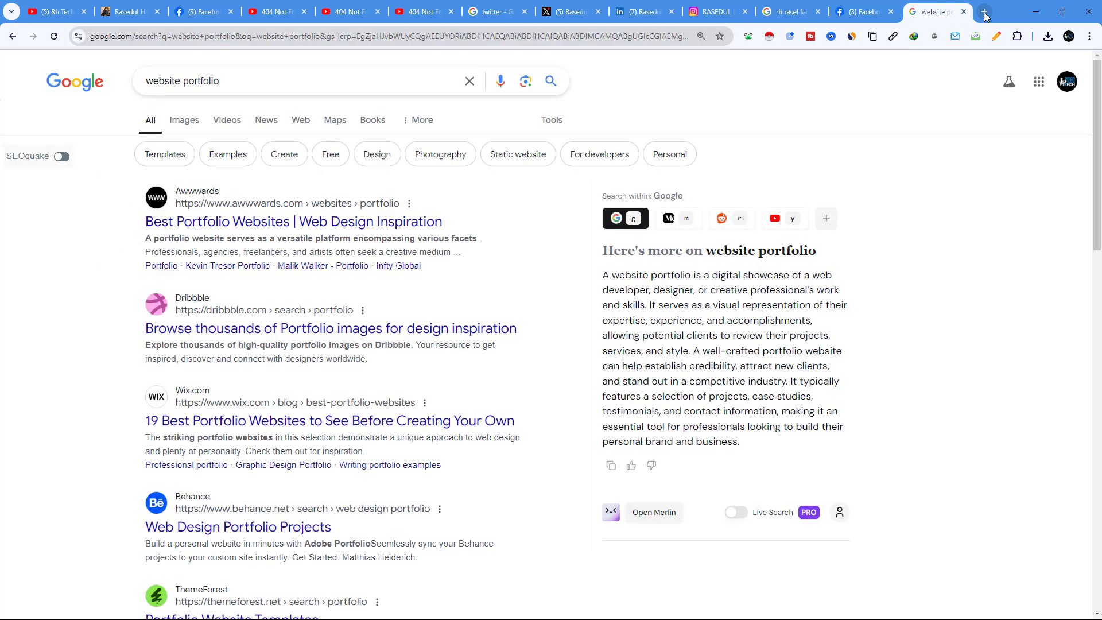
click(271, 221)
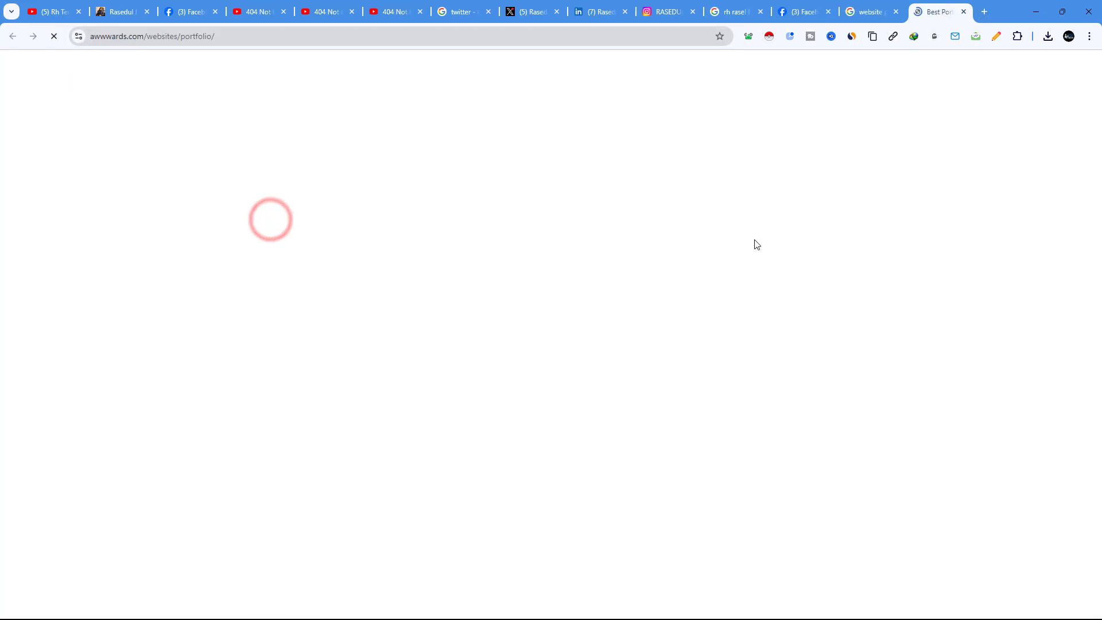
Step: Snip the hawkstyle and Brand Vision portfolio examples, then return to the Bento tab
scroll(459, 311, down, 3)
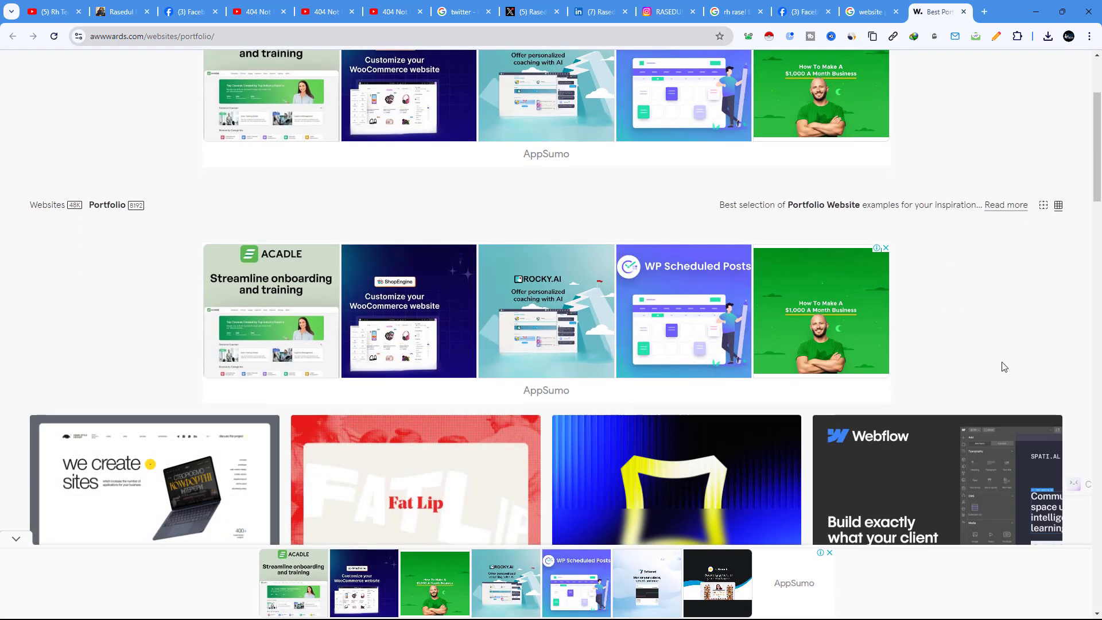
scroll(1001, 365, down, 4)
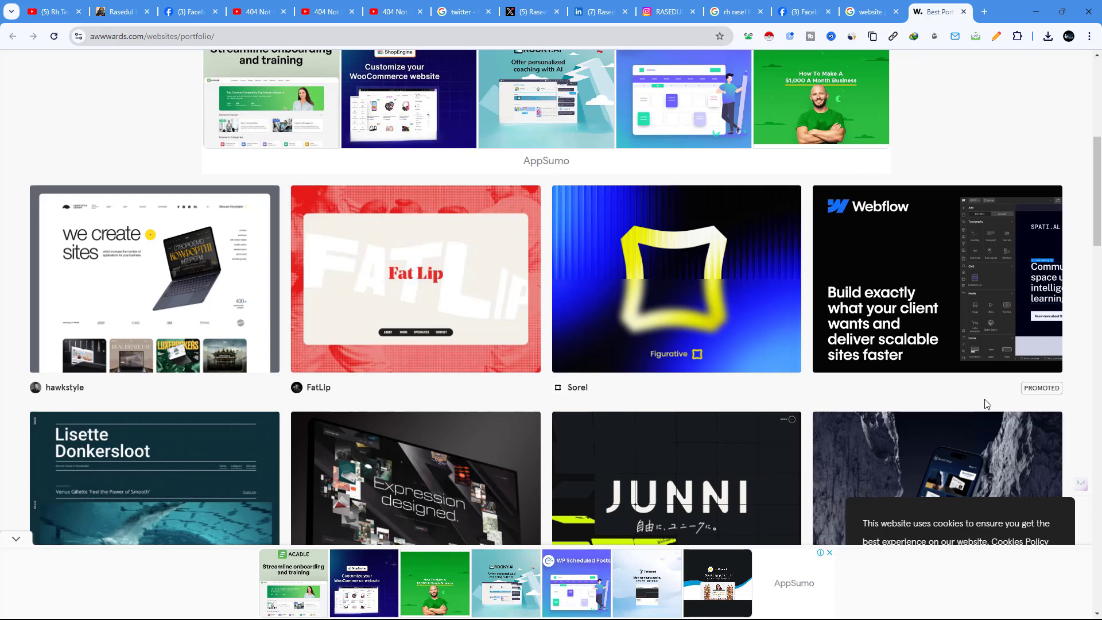
key(super+shift+s)
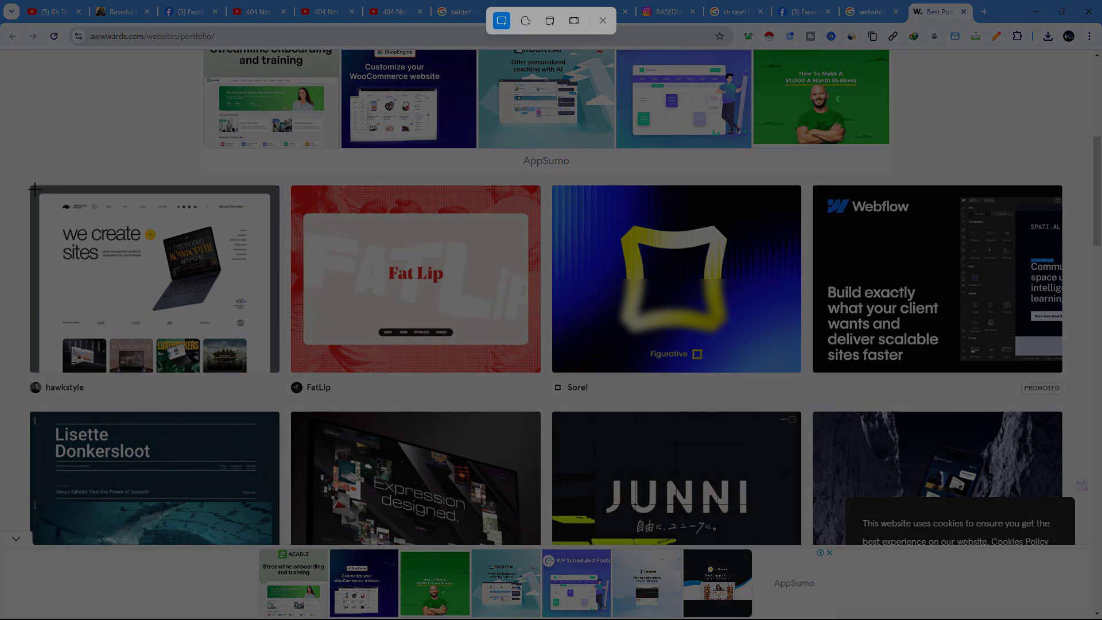
drag(35, 189, 275, 371)
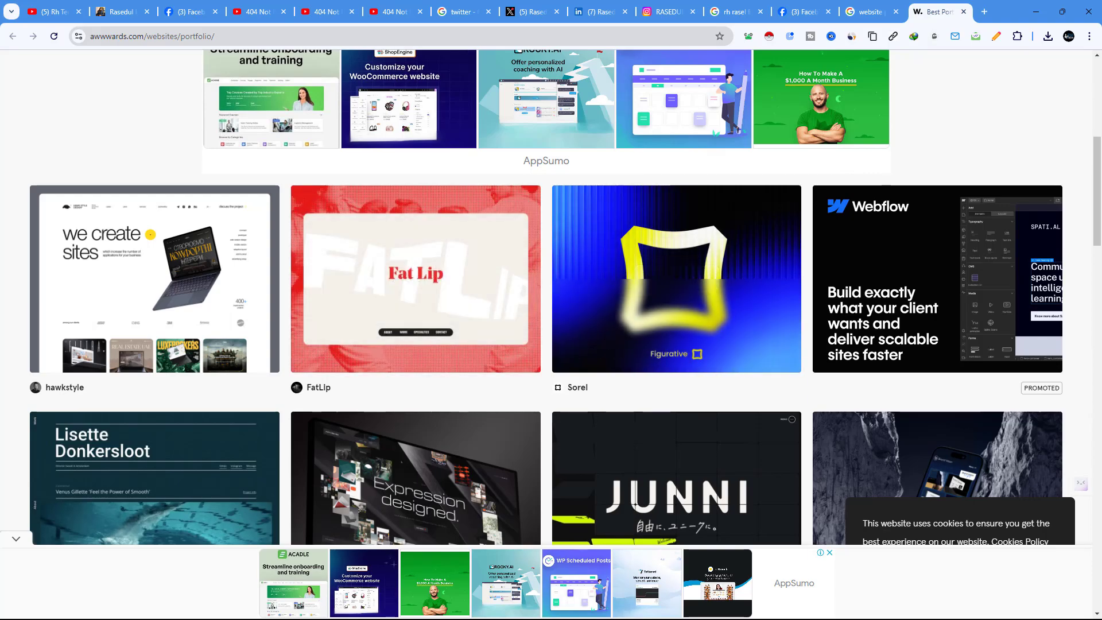
scroll(1085, 388, down, 4)
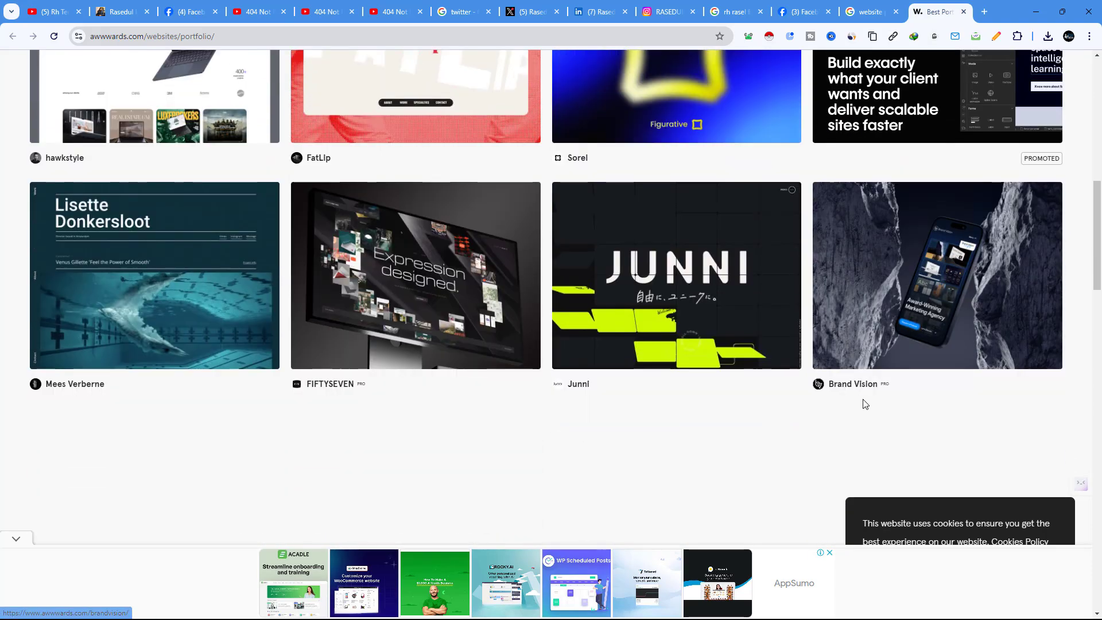
key(super+shift+s)
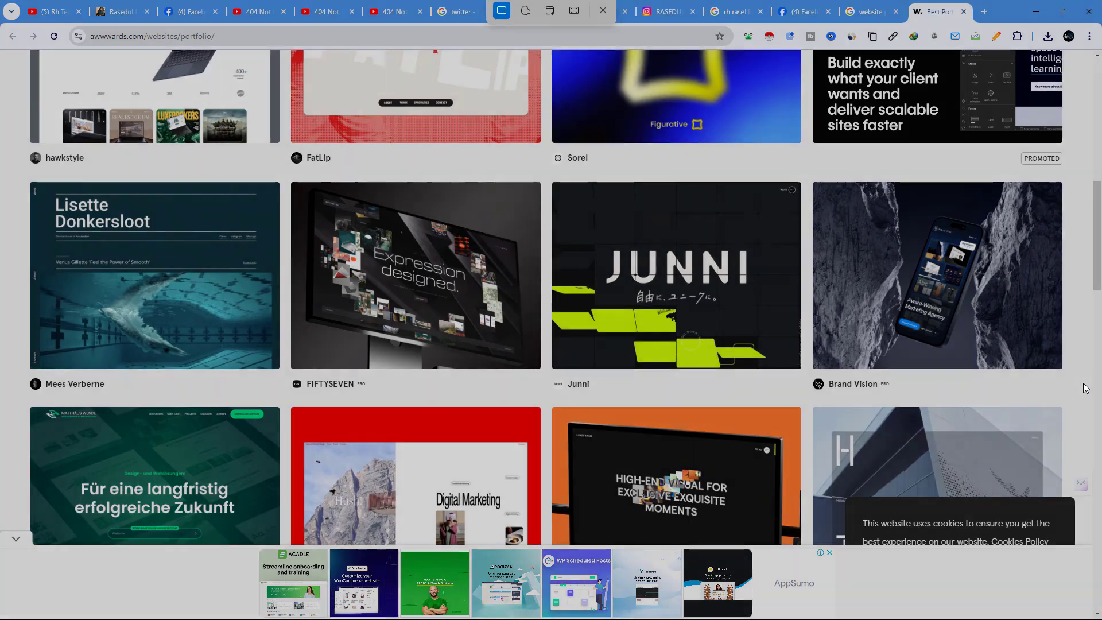
drag(814, 182, 1062, 369)
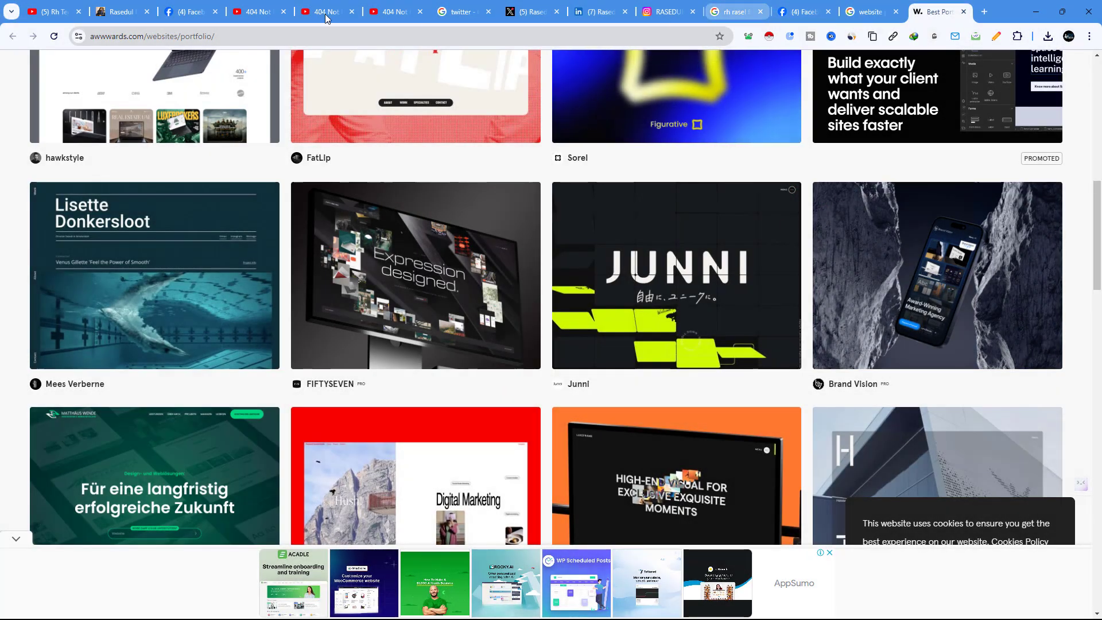
click(113, 13)
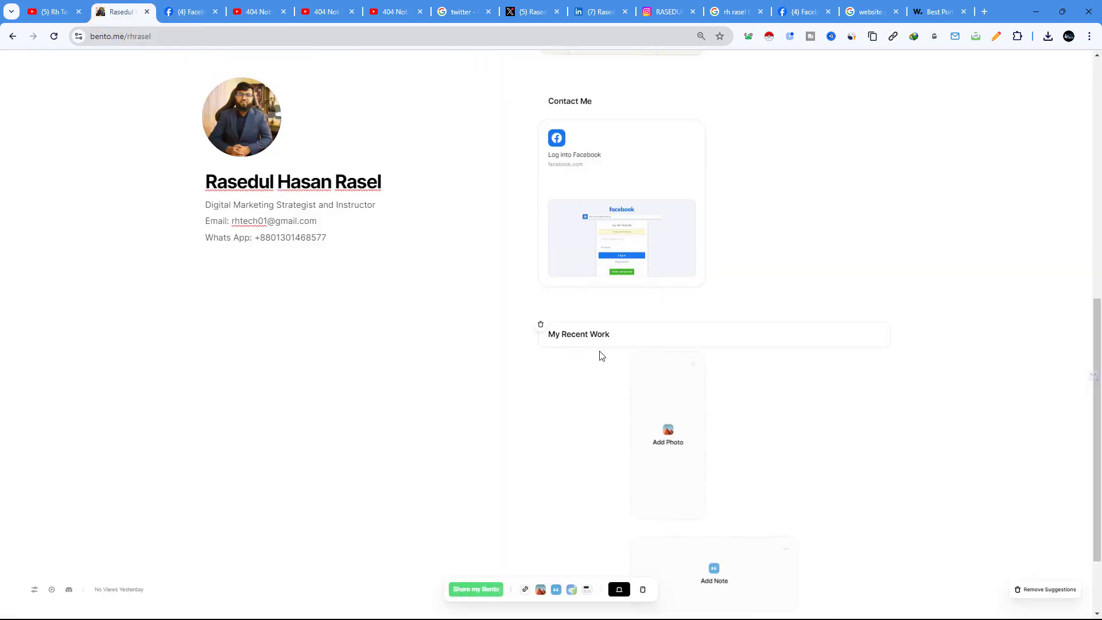
Step: Upload the website screenshot from Pictures > Screenshots into the empty photo card and widen it
click(670, 438)
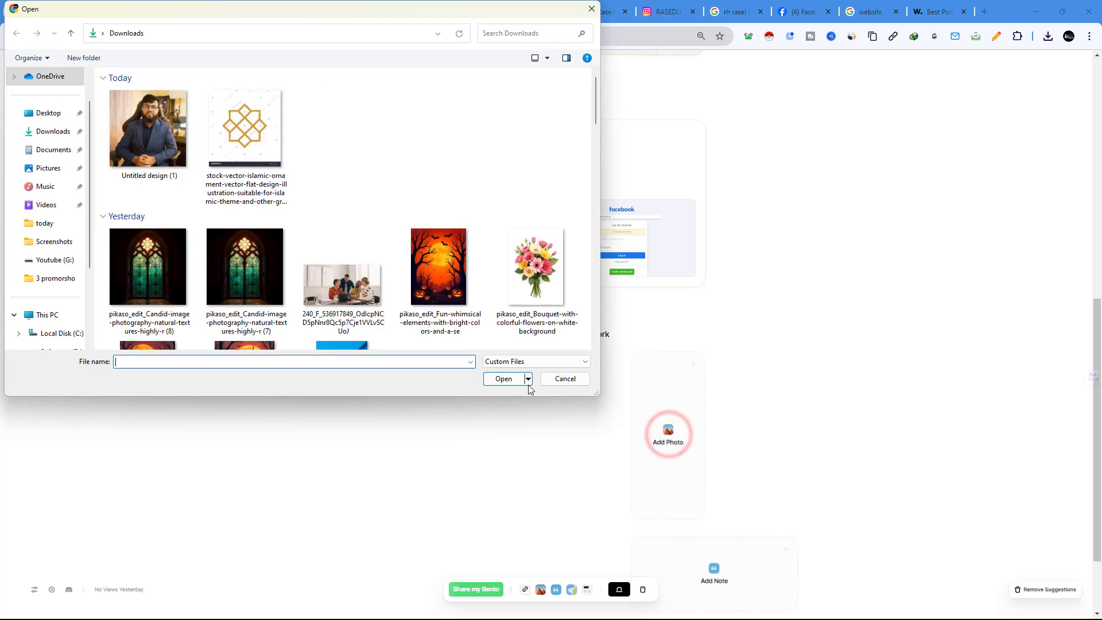
click(40, 169)
double_click(257, 102)
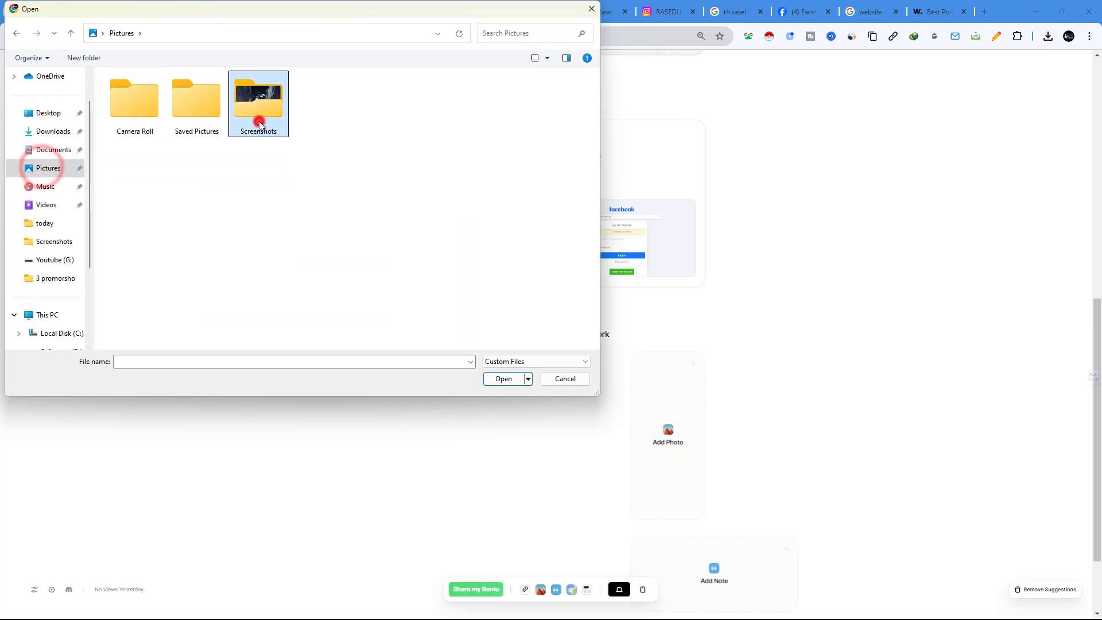
click(257, 273)
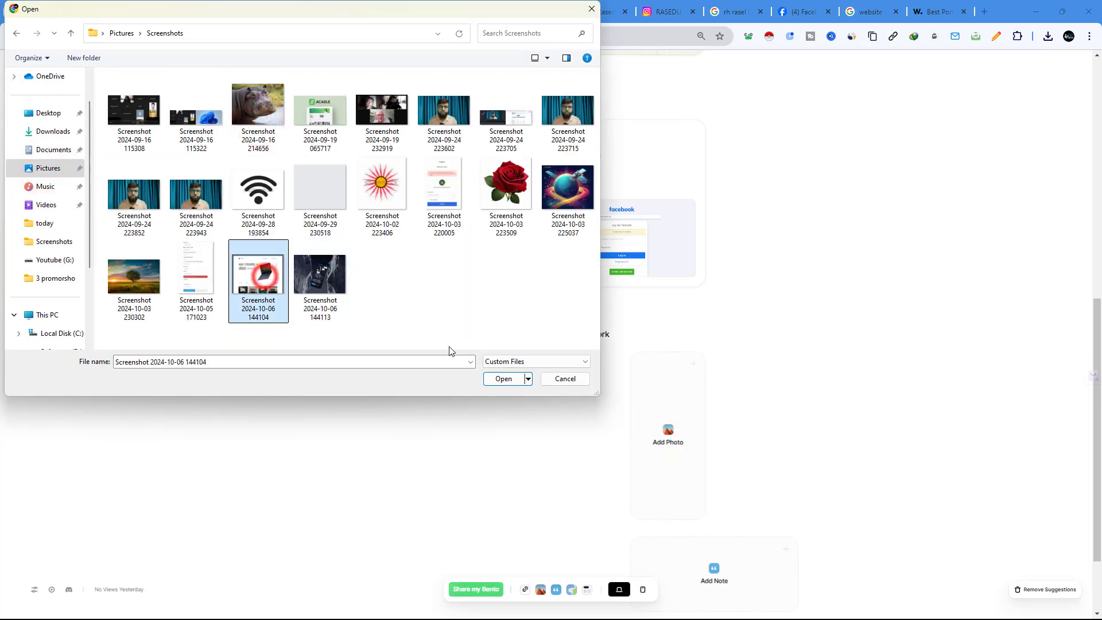
click(492, 378)
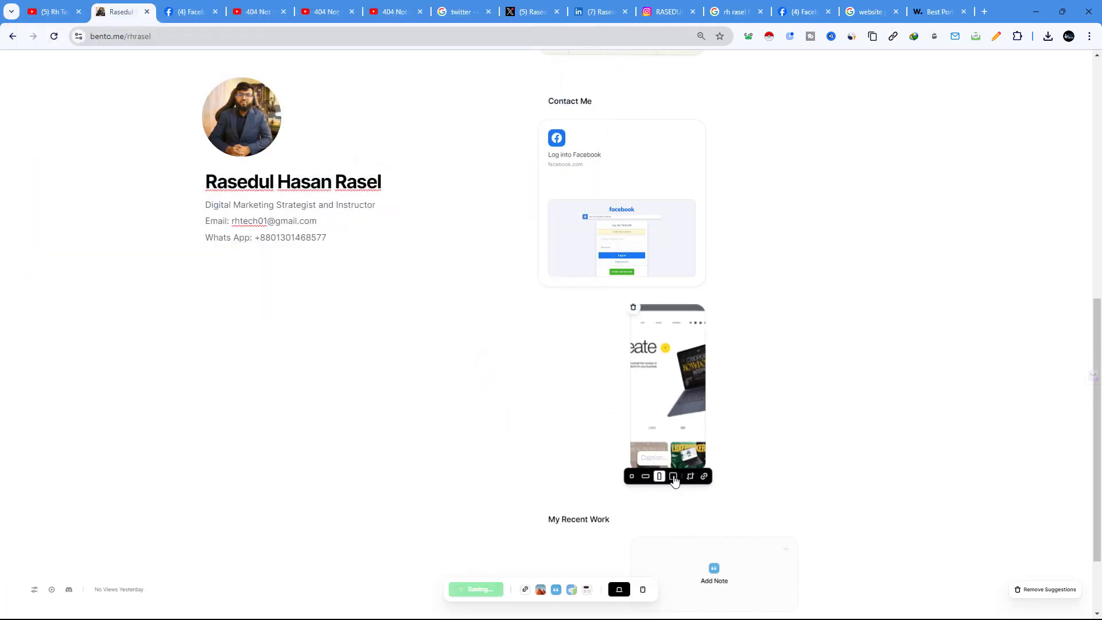
click(672, 477)
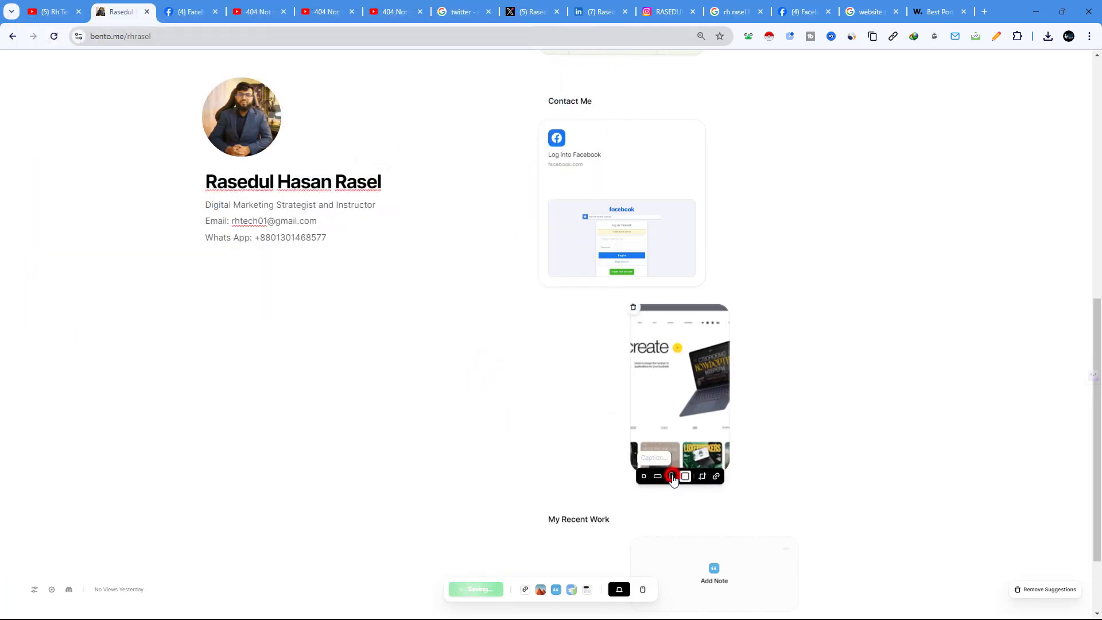
Step: Move the My Recent Work heading above the image, with the website image at left below it
click(577, 527)
drag(644, 517, 1001, 115)
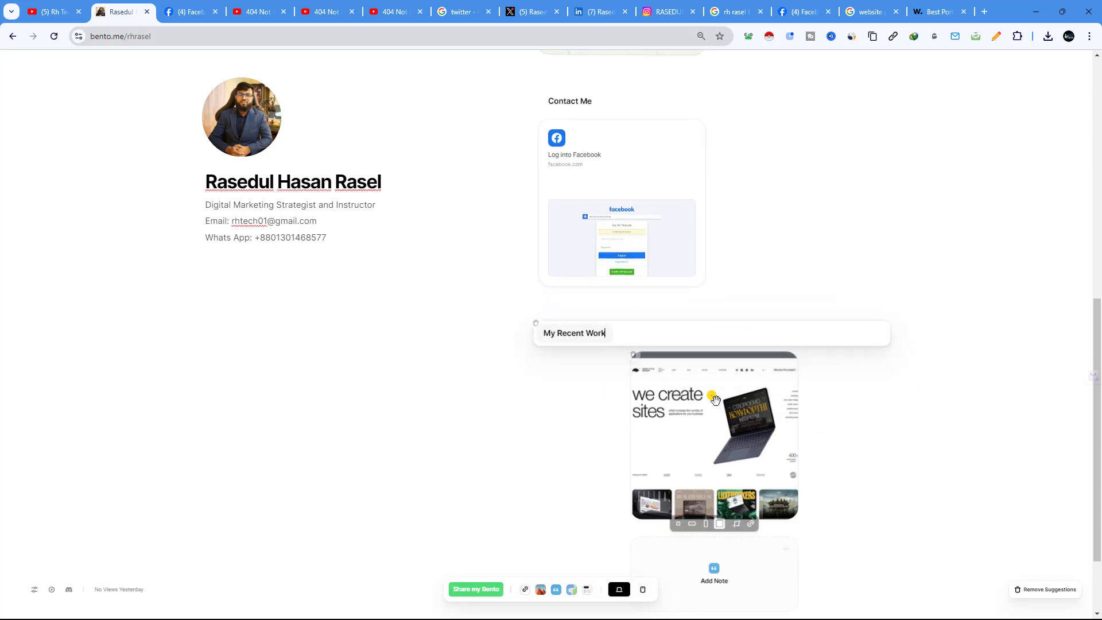
drag(704, 423, 595, 434)
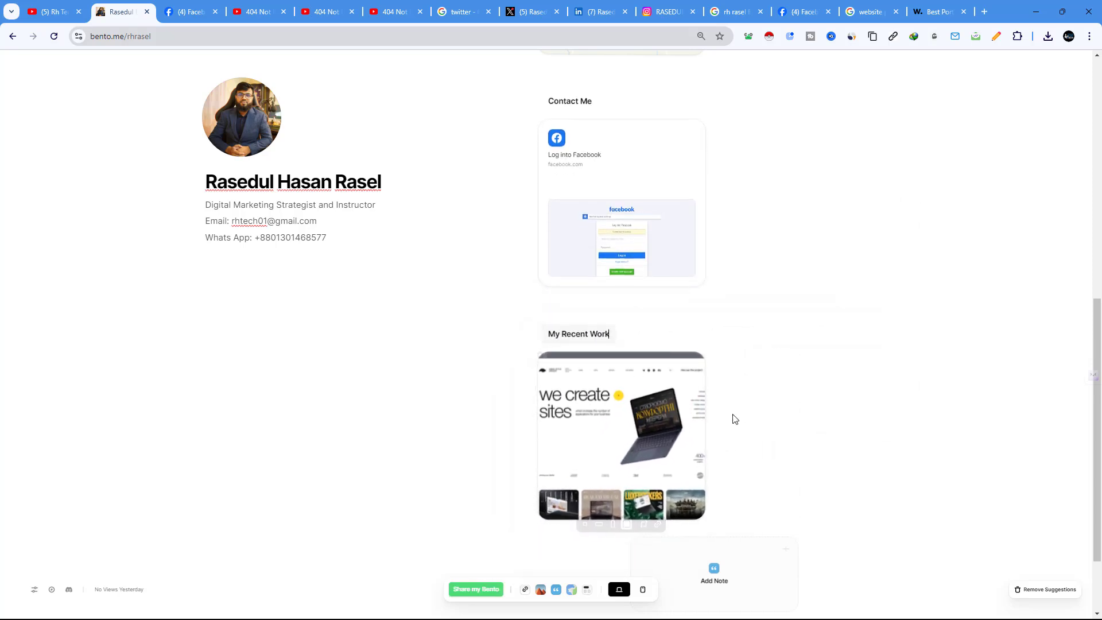
scroll(741, 428, down, 2)
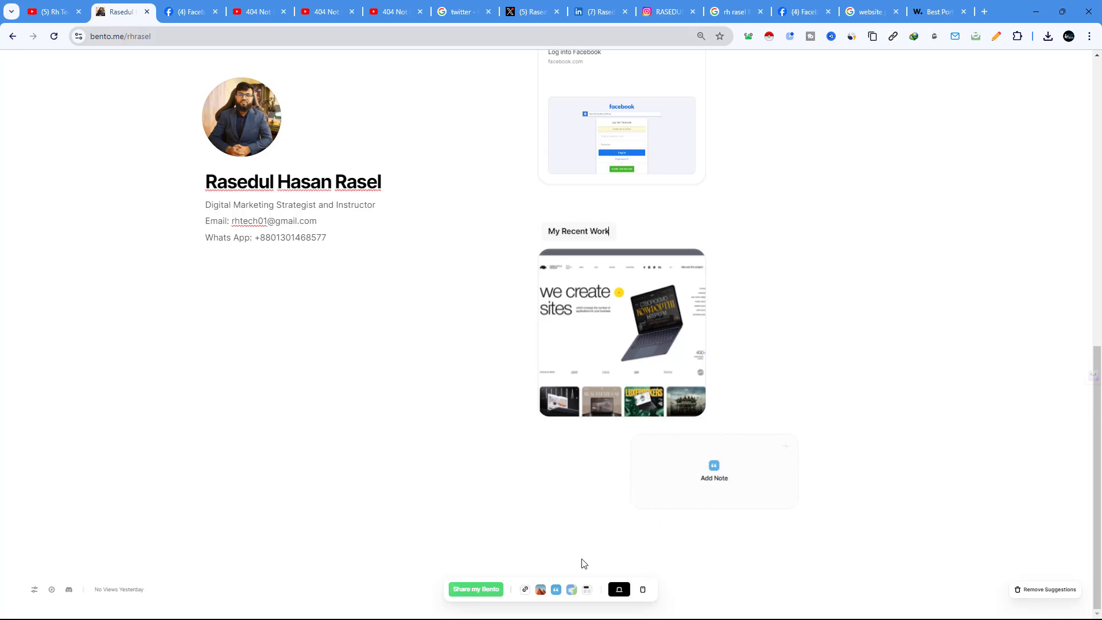
Step: Add the phone mockup screenshot as a large square tile beside the website image
click(541, 591)
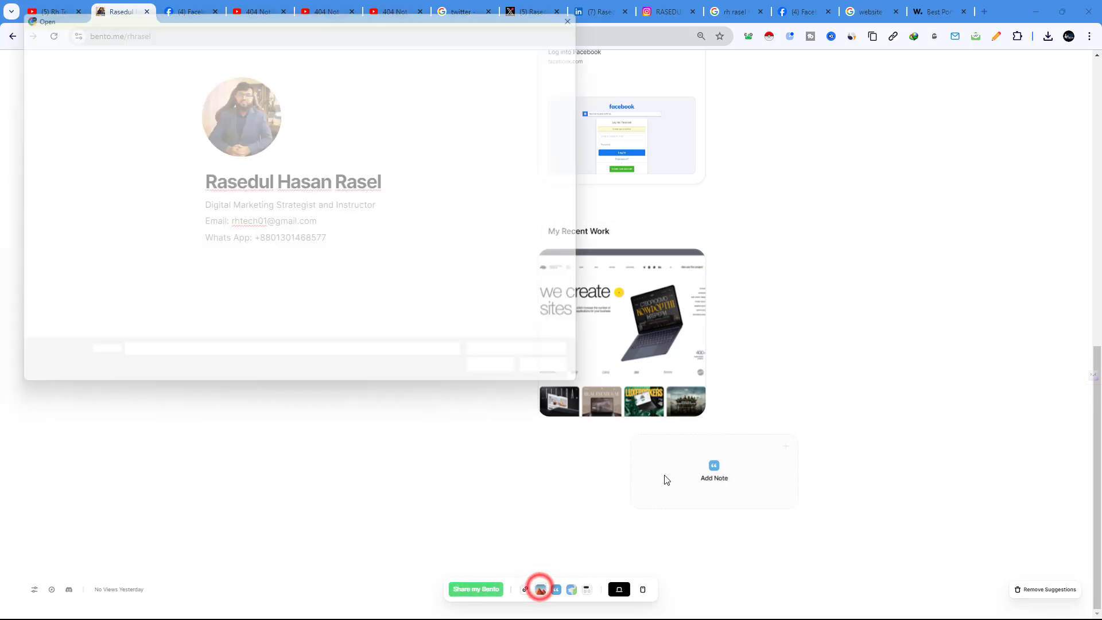
click(297, 285)
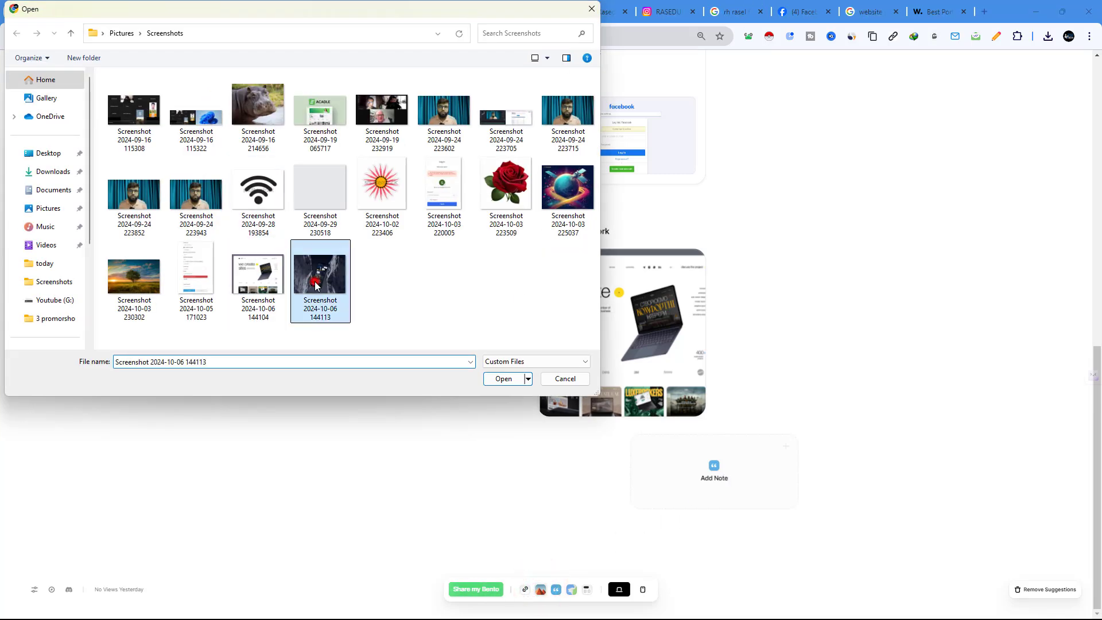
click(503, 379)
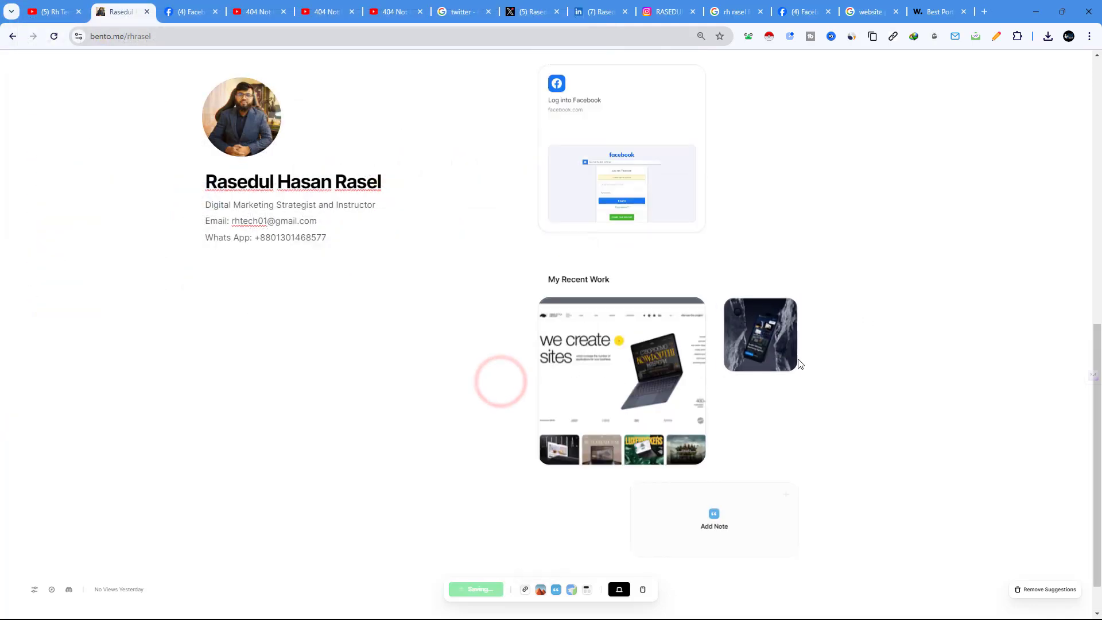
click(765, 378)
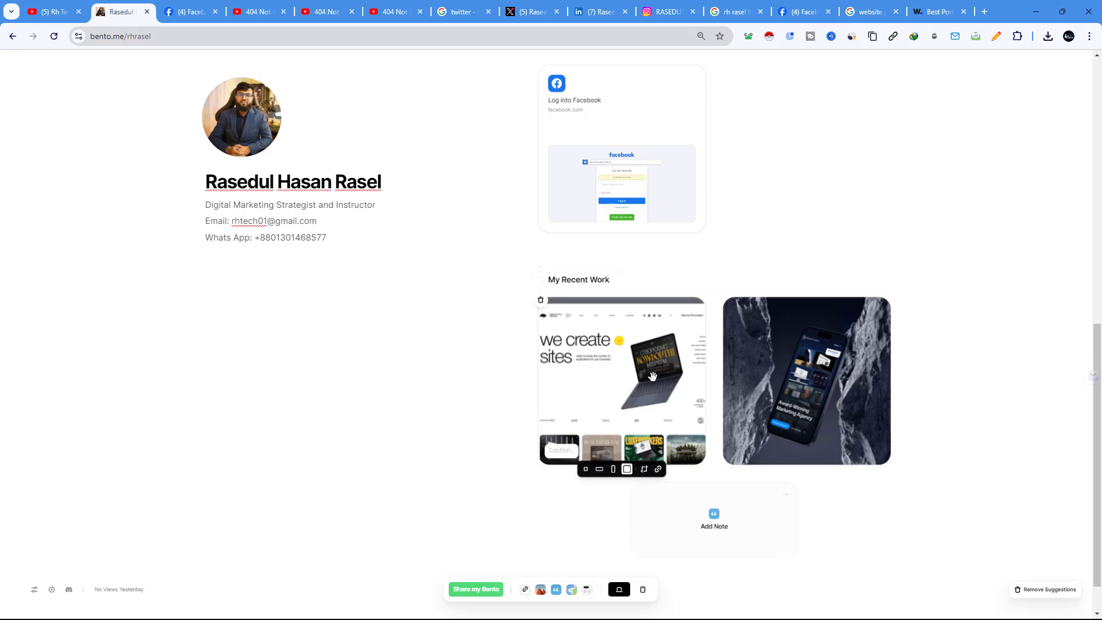
click(631, 410)
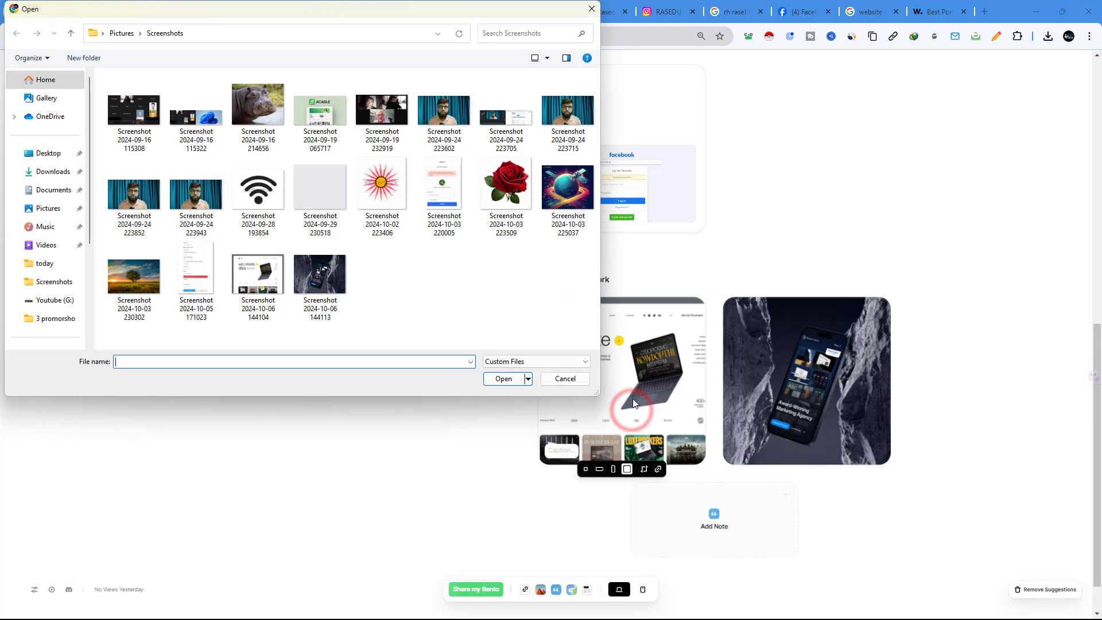
click(591, 9)
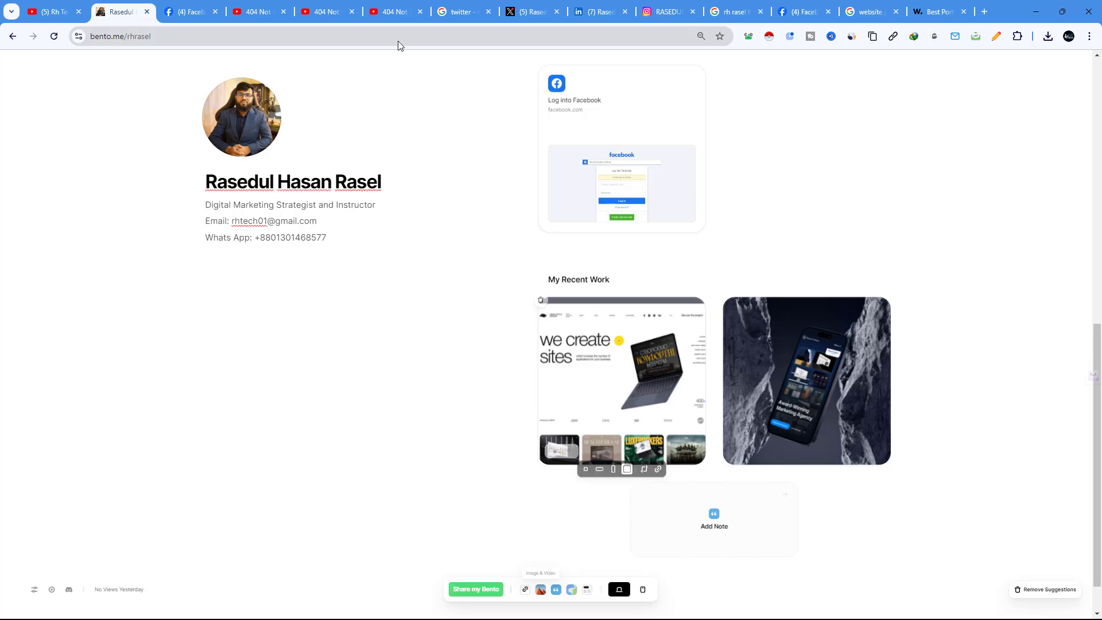
scroll(641, 299, up, 6)
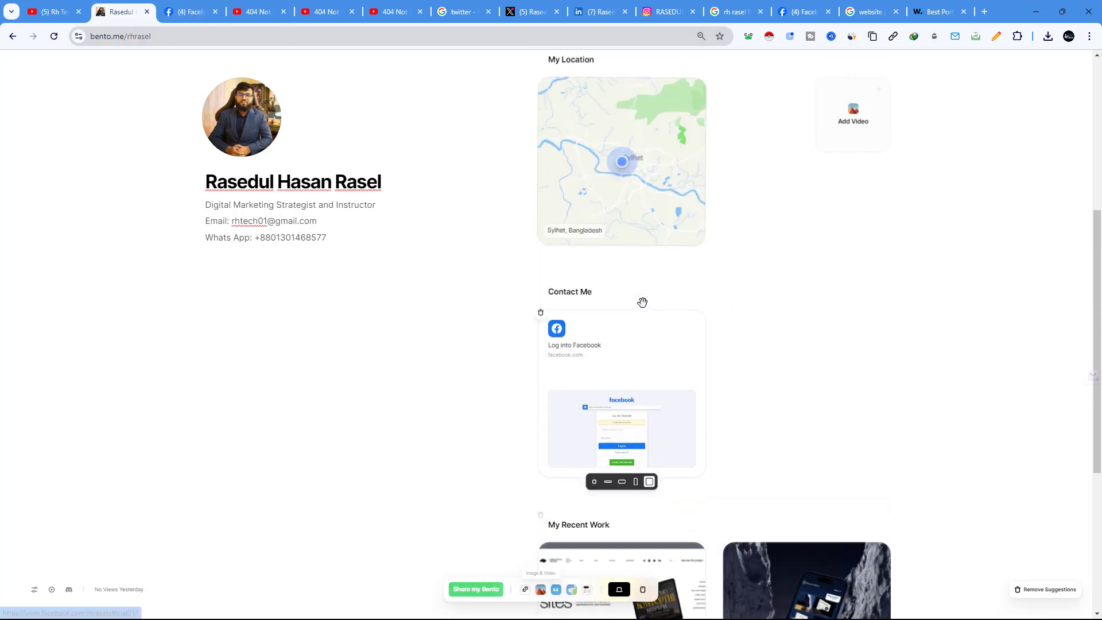
scroll(663, 297, down, 2)
scroll(663, 299, up, 3)
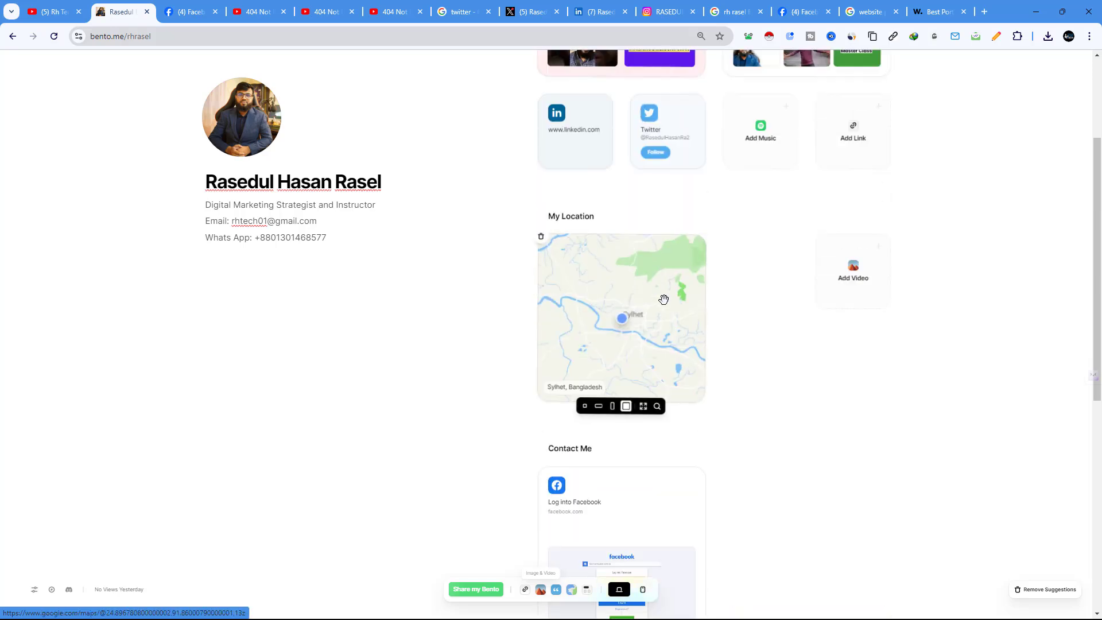
scroll(662, 298, down, 5)
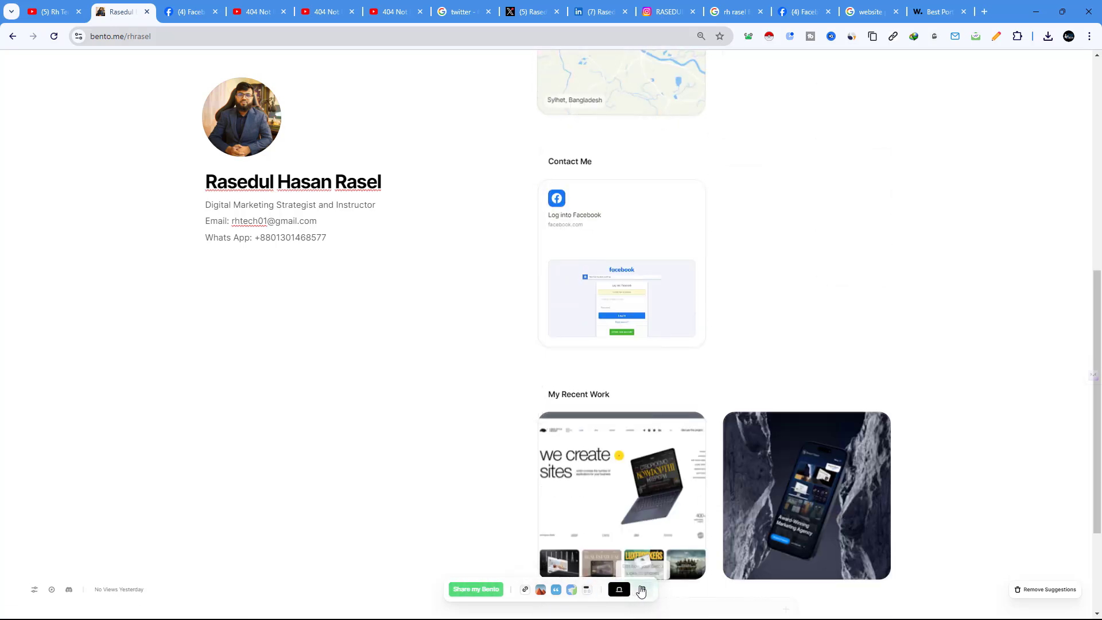
Step: Title a new section 'My Website' beneath the portfolio screenshots, then open a new browser tab
click(523, 590)
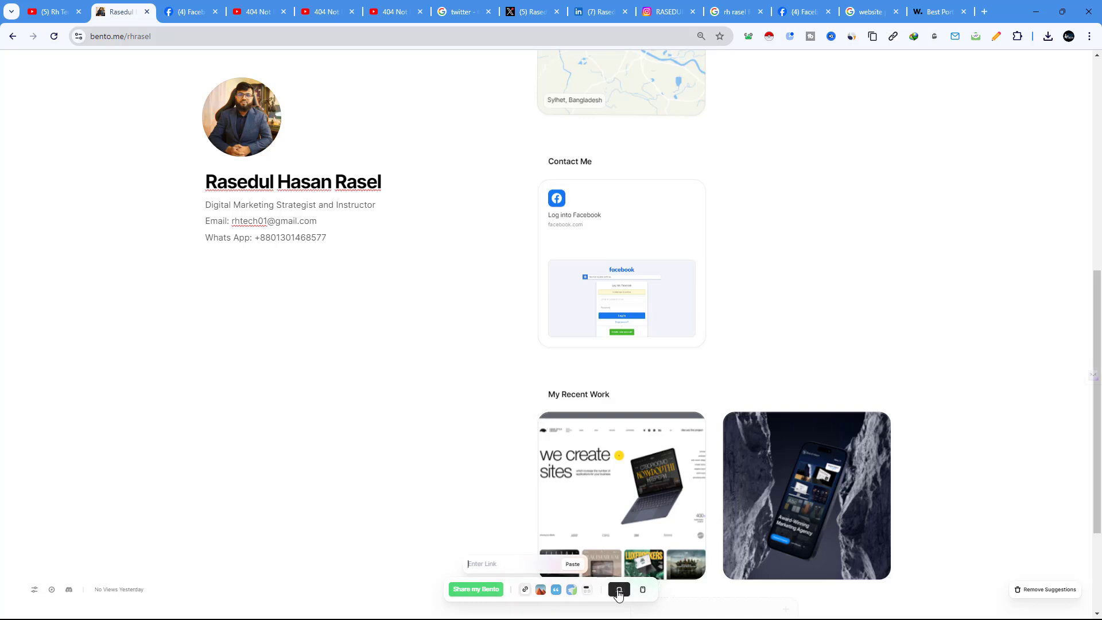
click(587, 590)
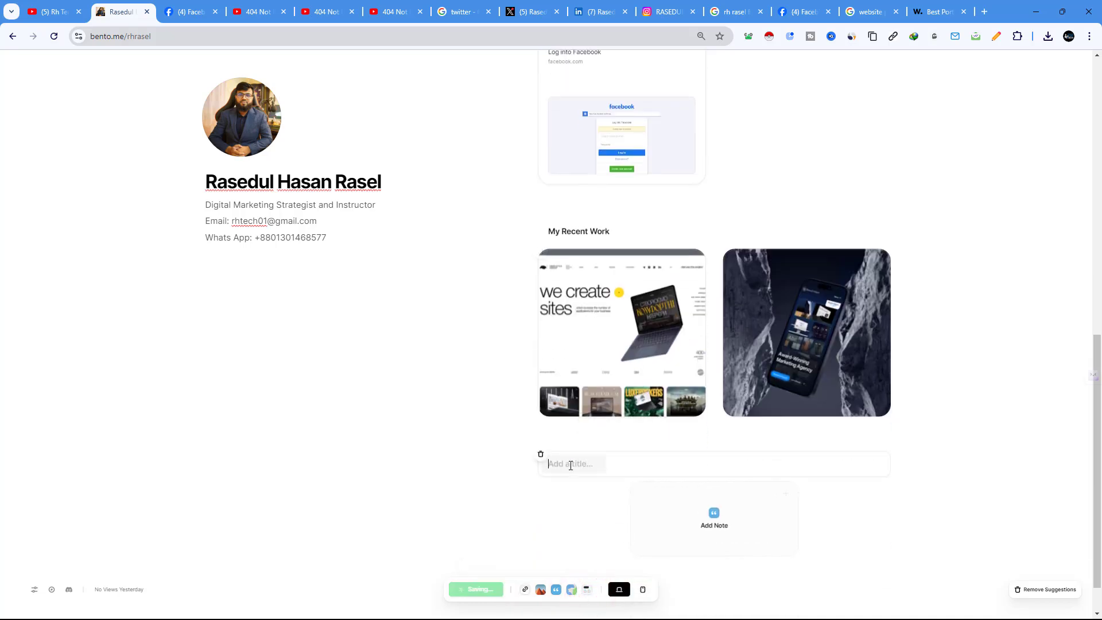
click(570, 465)
text(My Website)
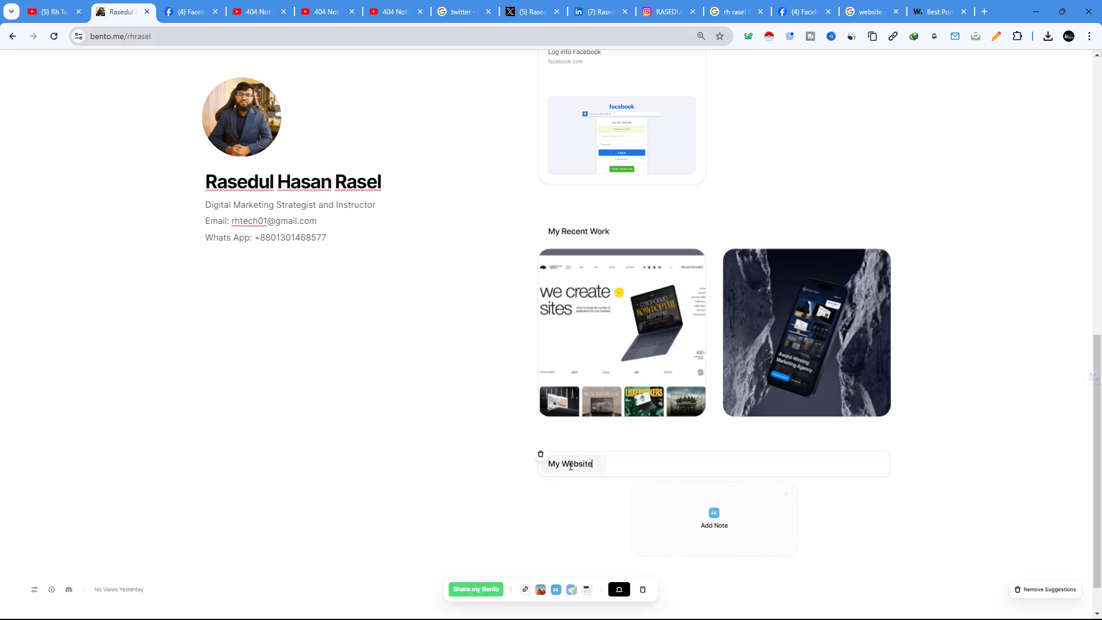
click(528, 591)
click(985, 12)
Step: Load rhrasel.com, copy its address from the address bar, and go back to the bento.me tab
text(r)
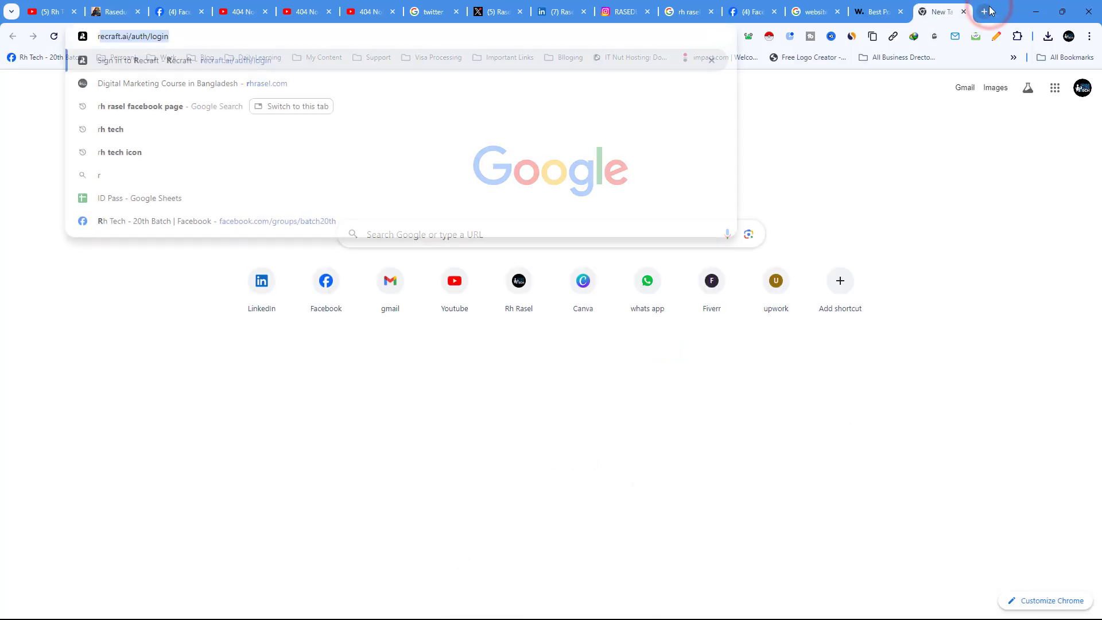
text(h)
key(Return)
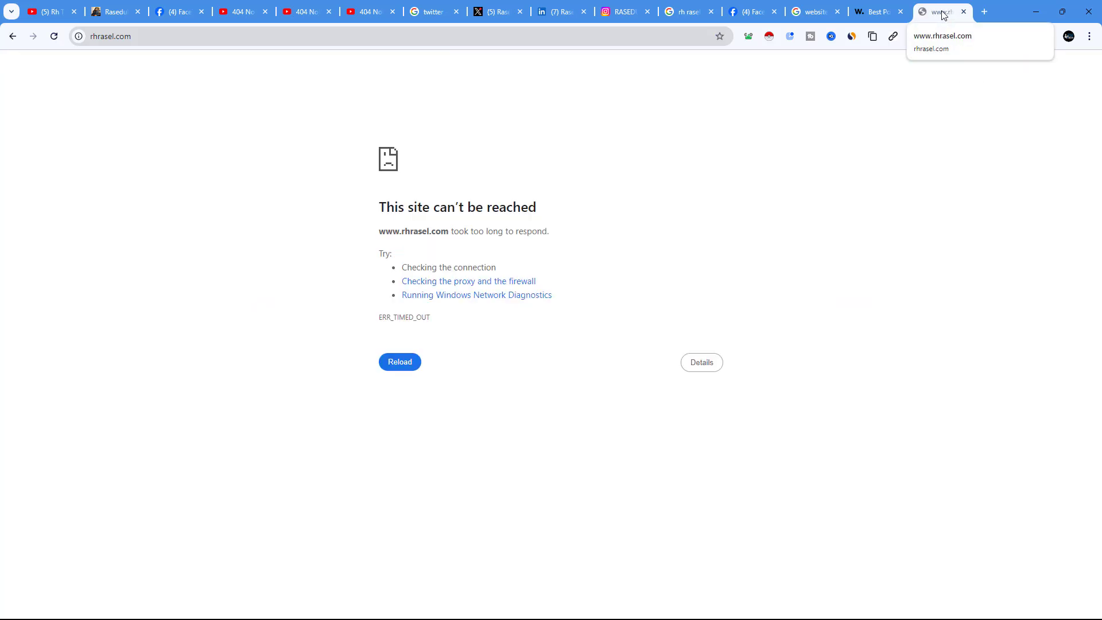
right_click(113, 38)
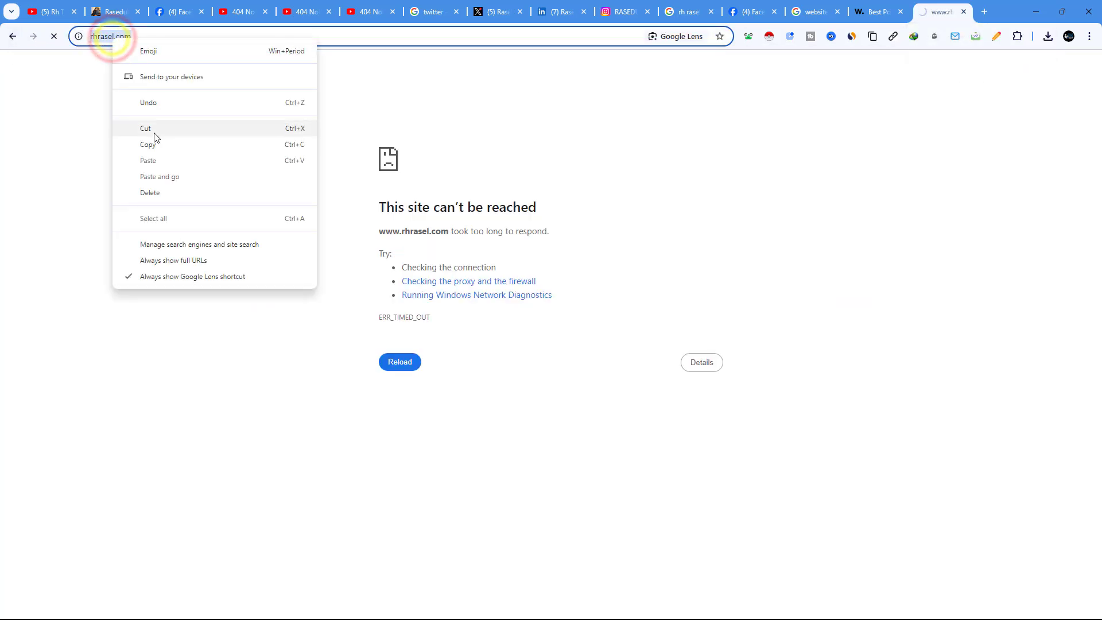
click(155, 147)
click(123, 8)
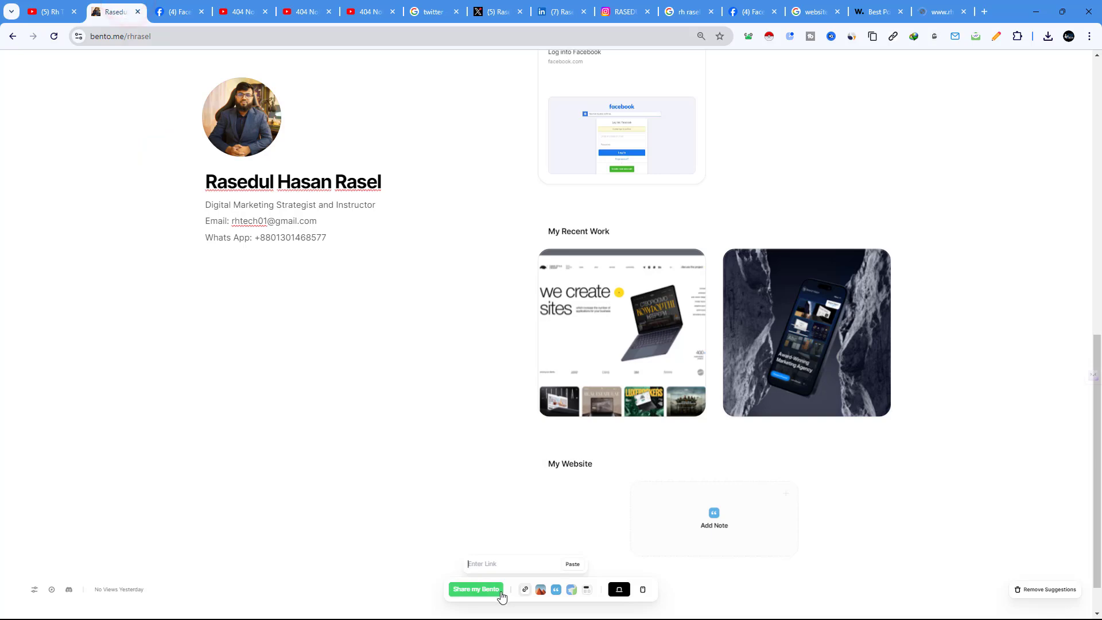
Step: Paste the rhrasel.com link as a card, move it under My Website, and make it large with banner
right_click(506, 570)
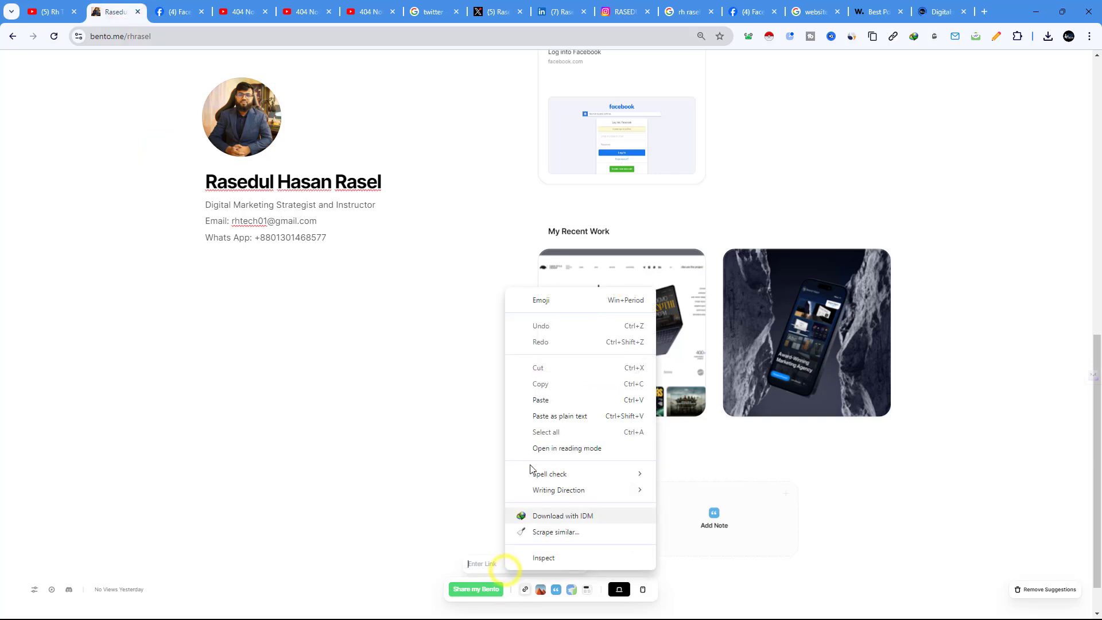
click(540, 404)
scroll(747, 406, down, 5)
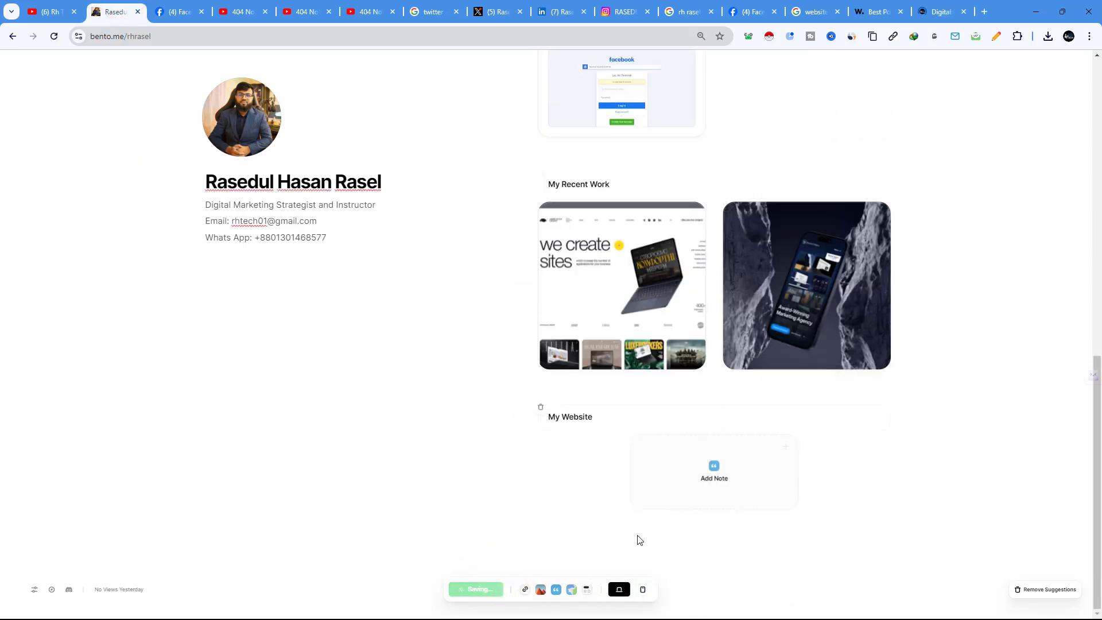
scroll(775, 407, up, 7)
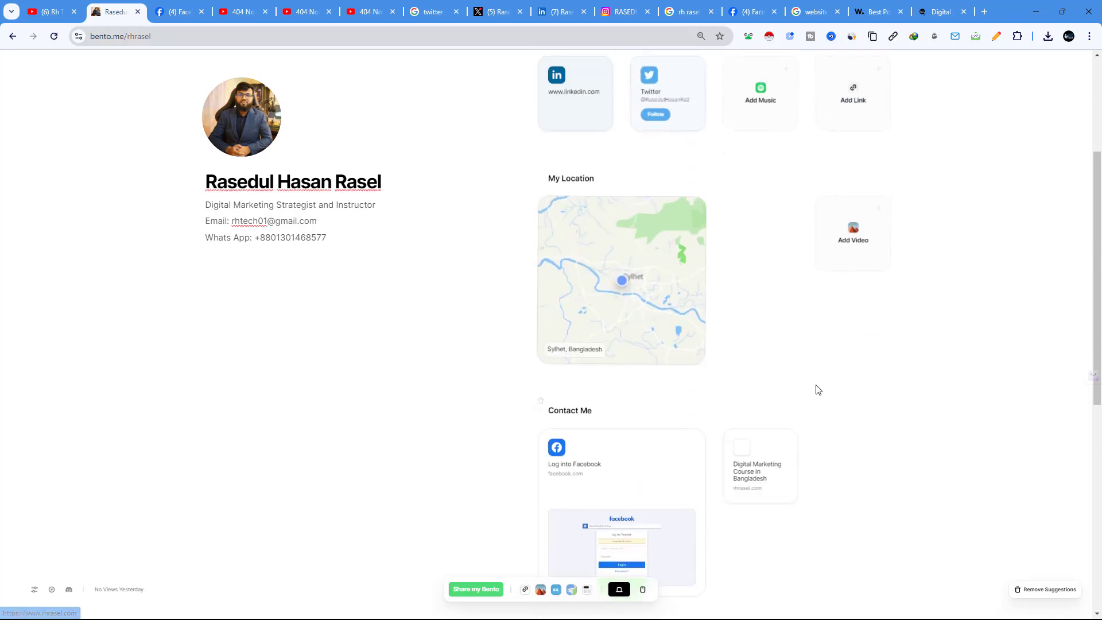
scroll(817, 386, down, 3)
scroll(771, 301, down, 3)
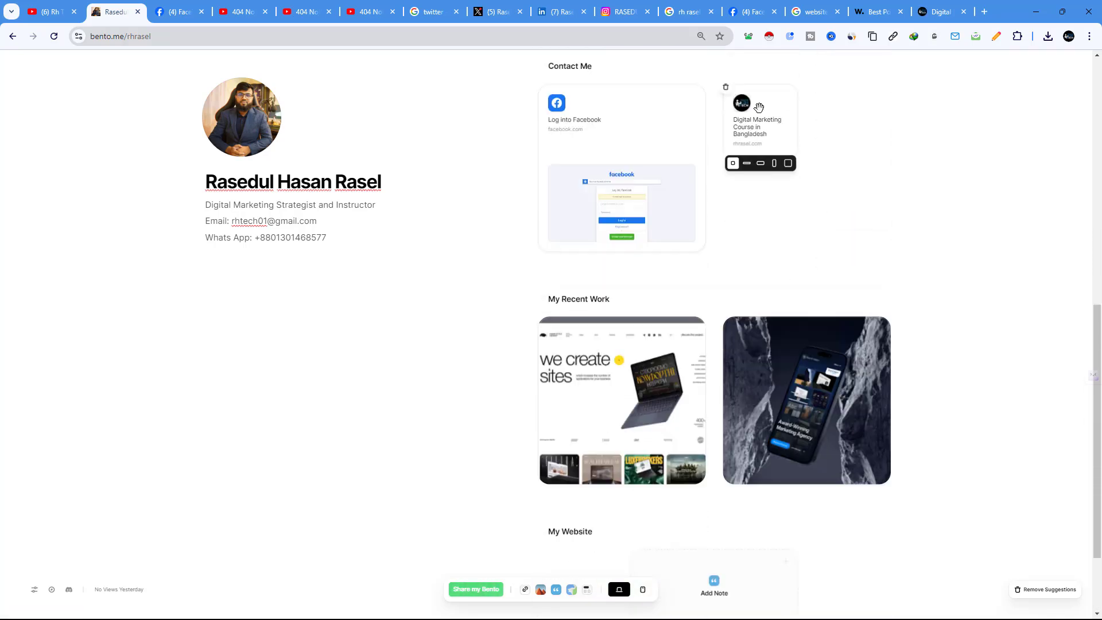
drag(766, 113, 576, 551)
scroll(686, 482, down, 2)
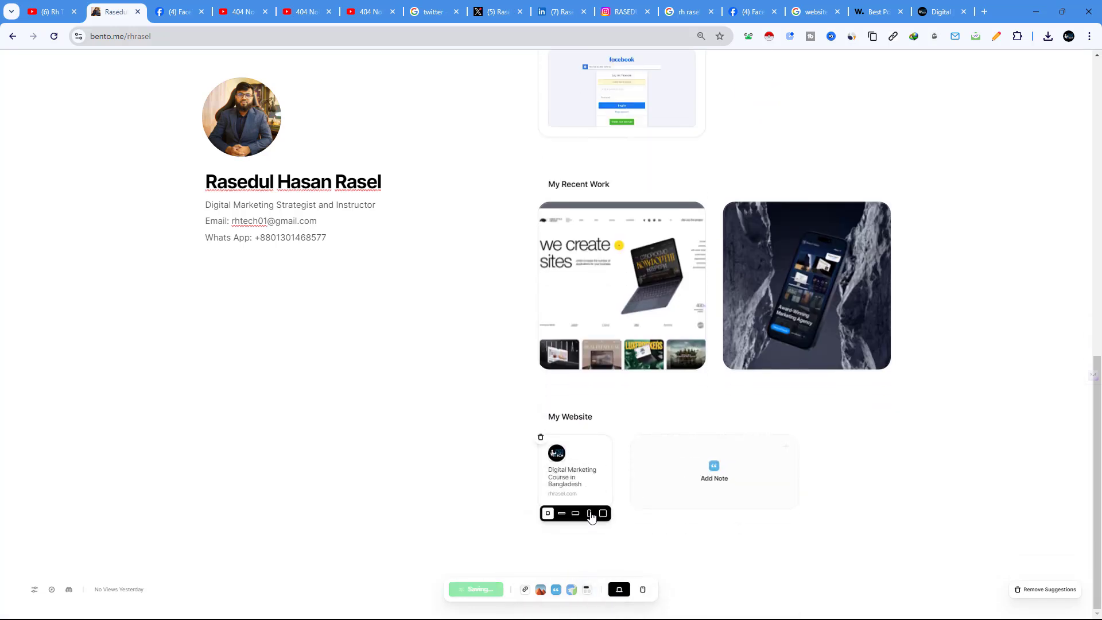
click(603, 513)
scroll(794, 526, down, 3)
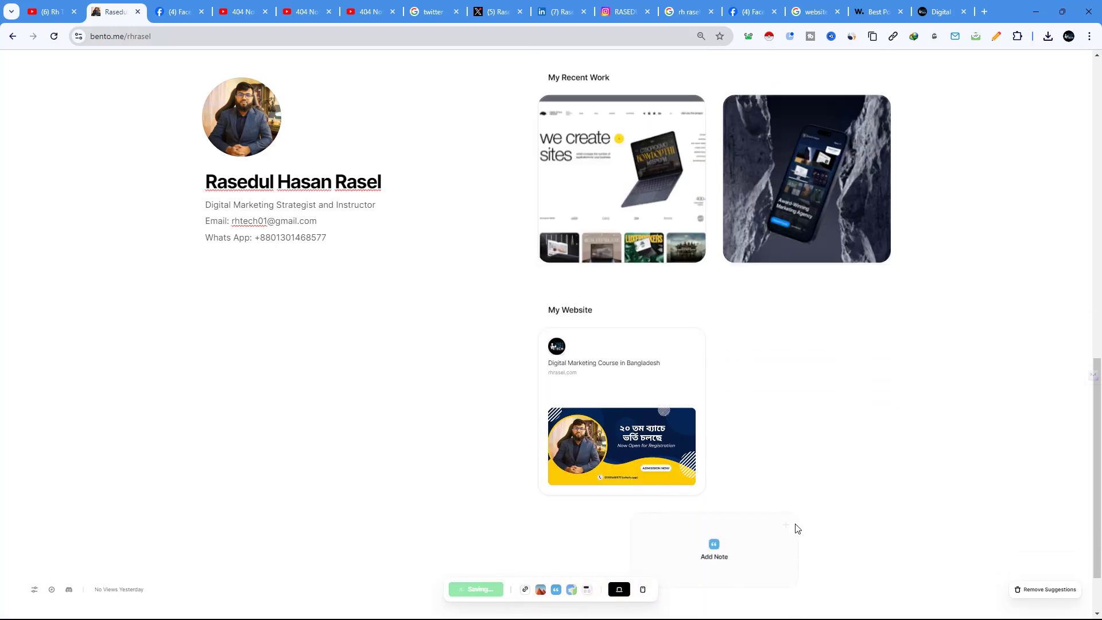
scroll(604, 421, up, 3)
click(501, 414)
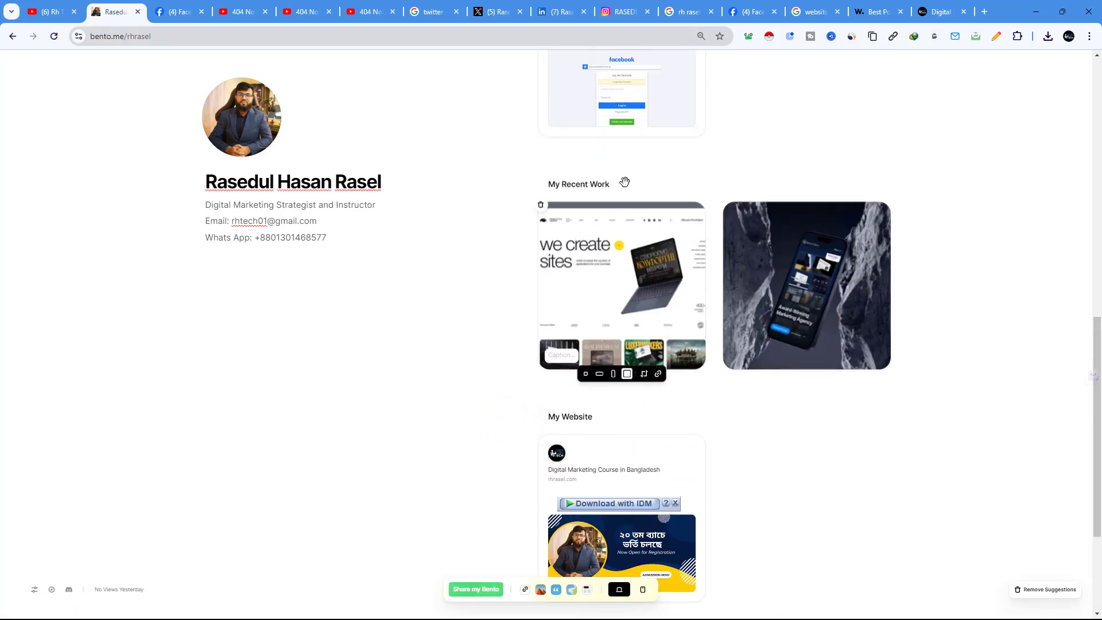
scroll(756, 439, down, 3)
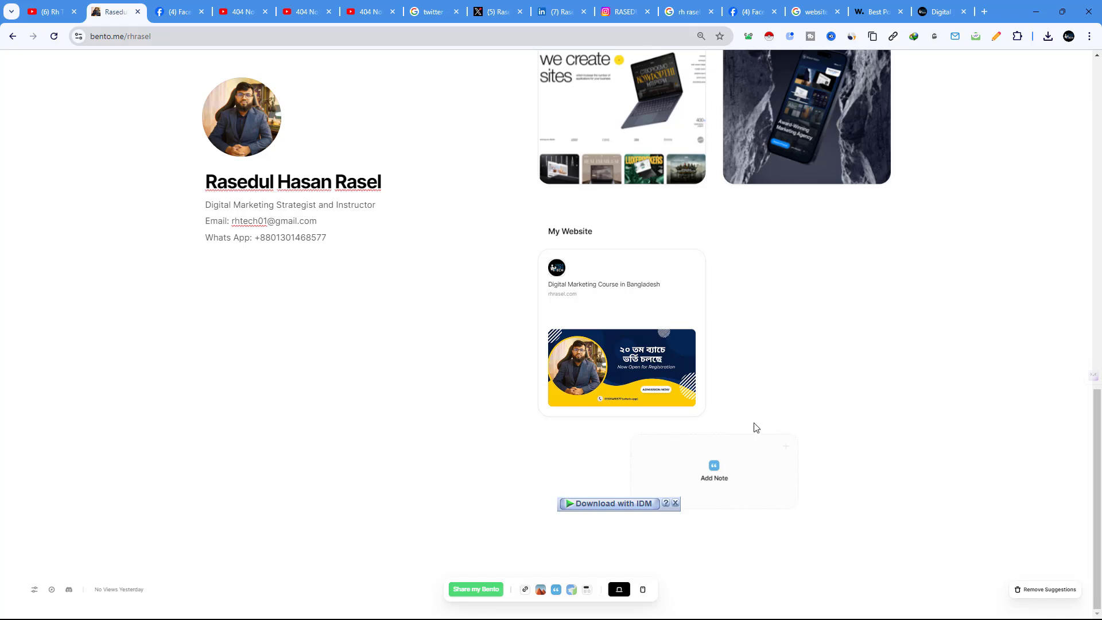
scroll(595, 368, up, 15)
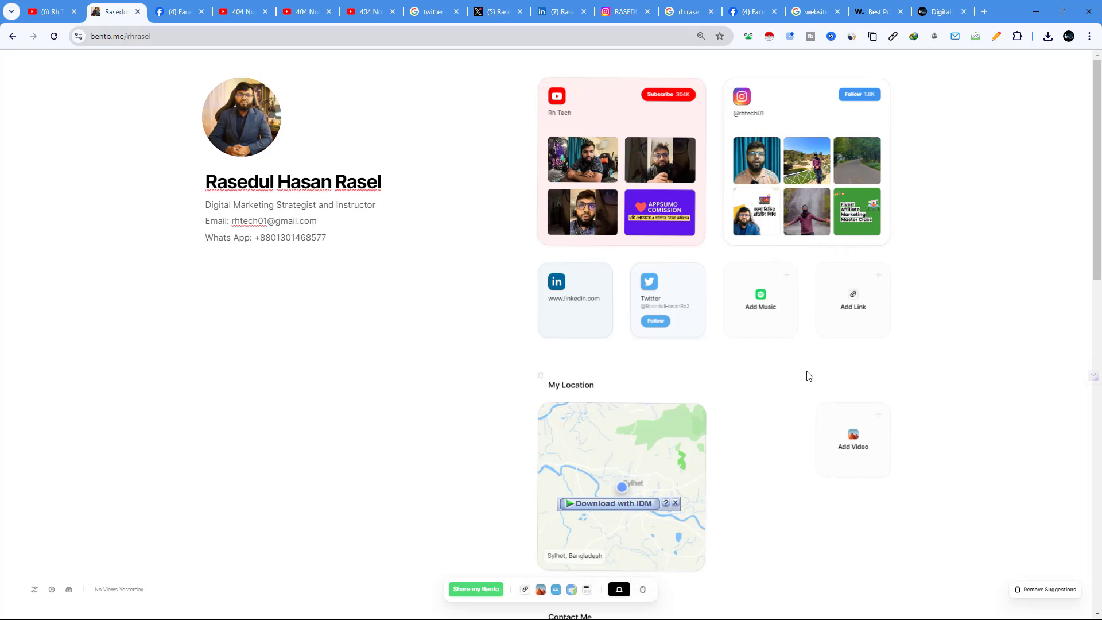
scroll(808, 376, down, 9)
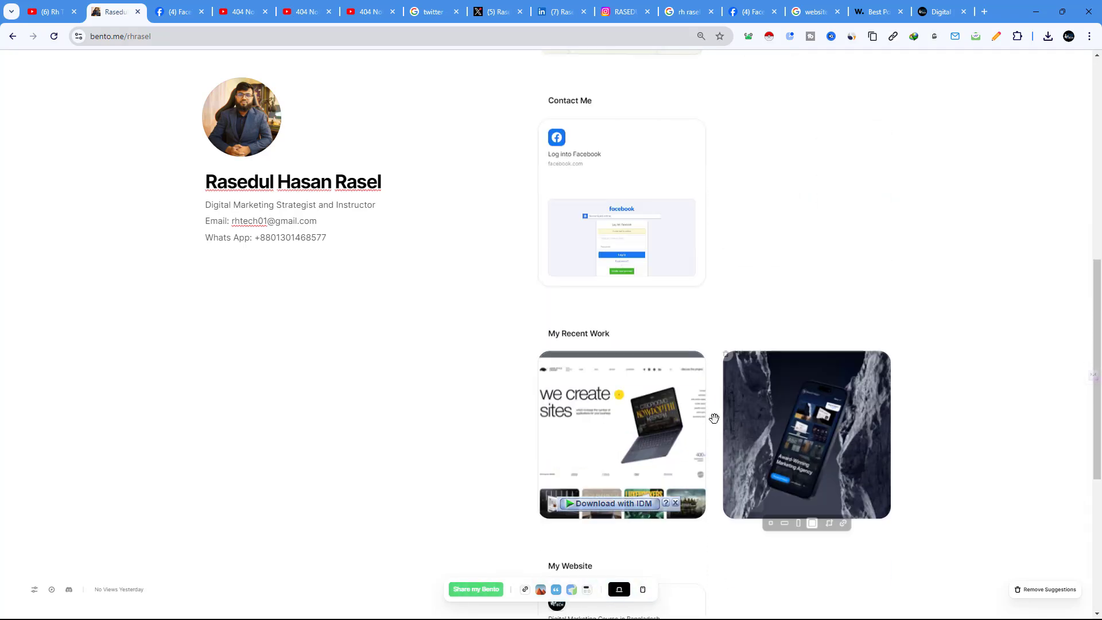
scroll(561, 390, down, 3)
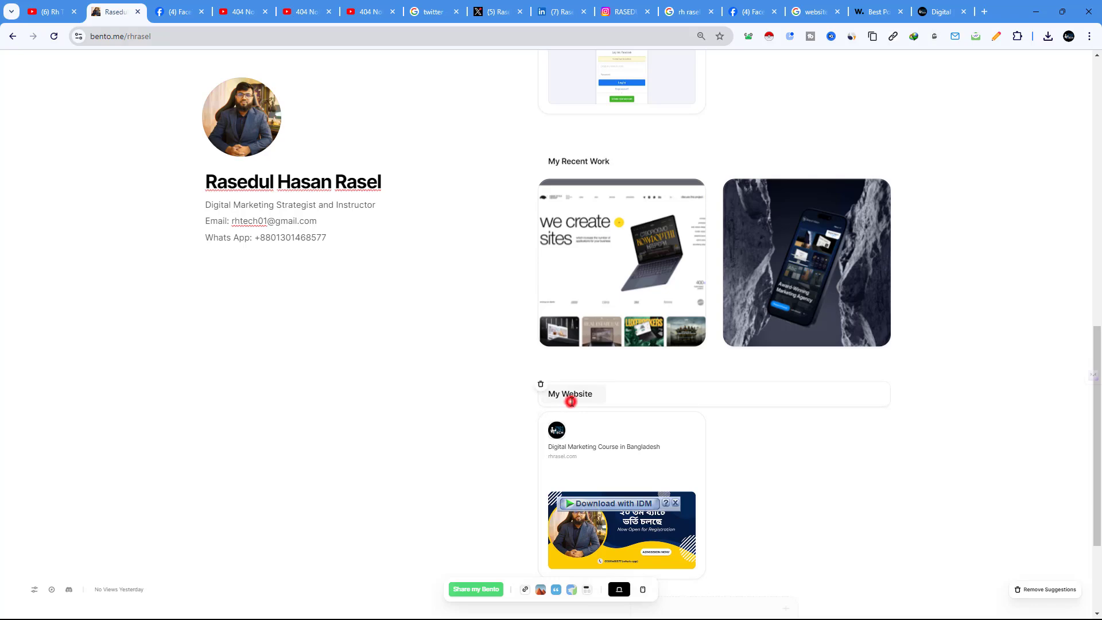
drag(571, 402, 652, 298)
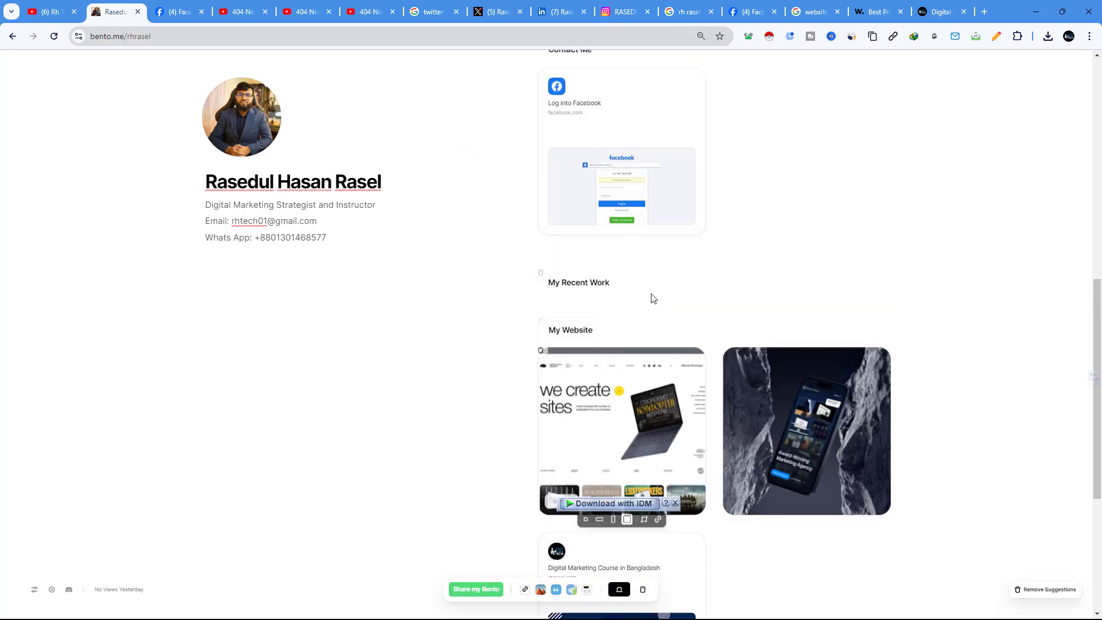
drag(622, 376, 682, 261)
scroll(630, 395, up, 3)
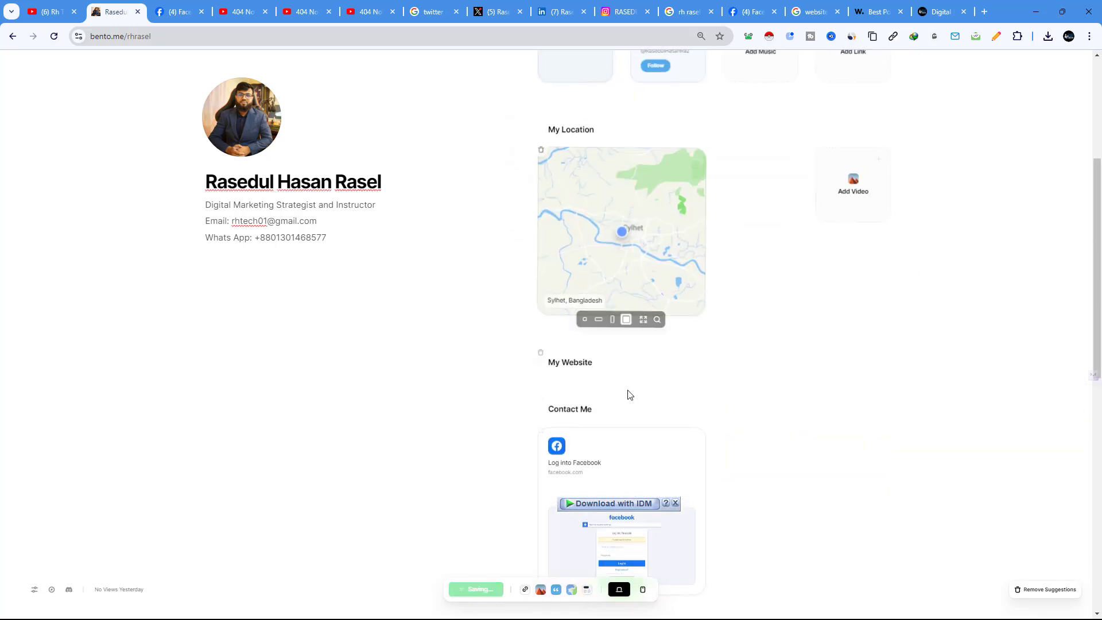
drag(603, 372, 611, 127)
scroll(628, 251, down, 10)
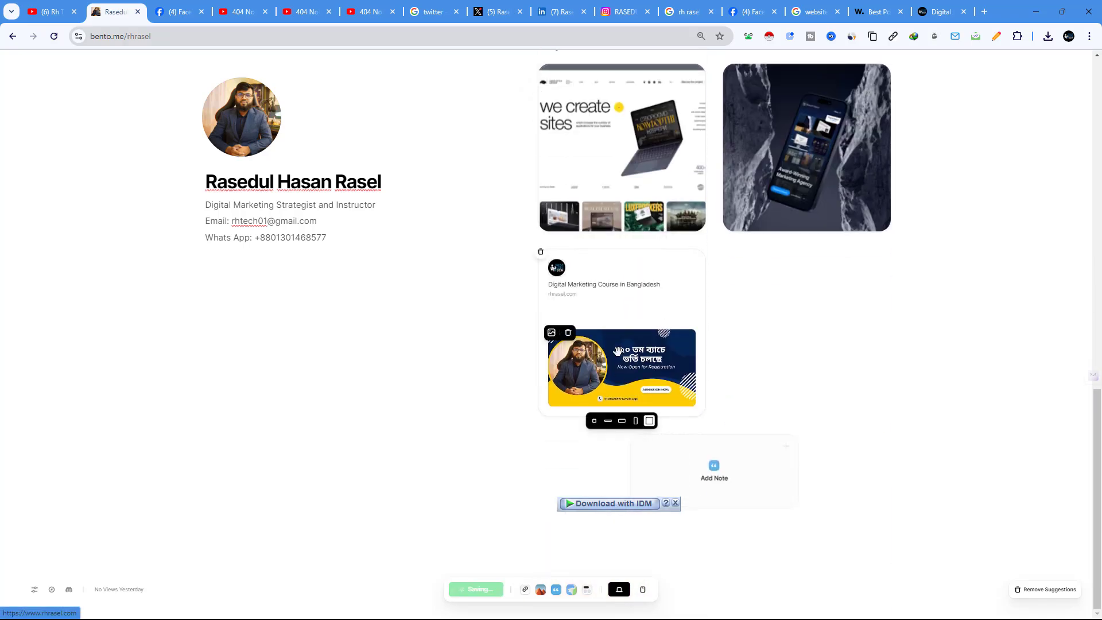
drag(618, 350, 627, 35)
scroll(694, 310, up, 6)
drag(627, 462, 643, 226)
scroll(723, 381, up, 5)
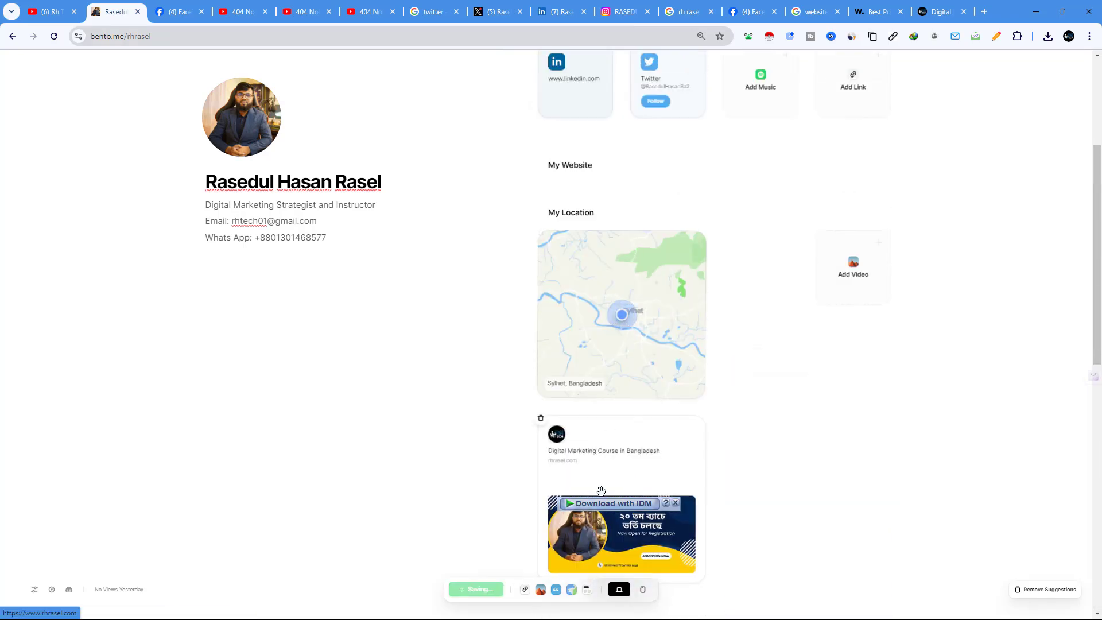
drag(602, 504, 603, 213)
drag(608, 485, 609, 201)
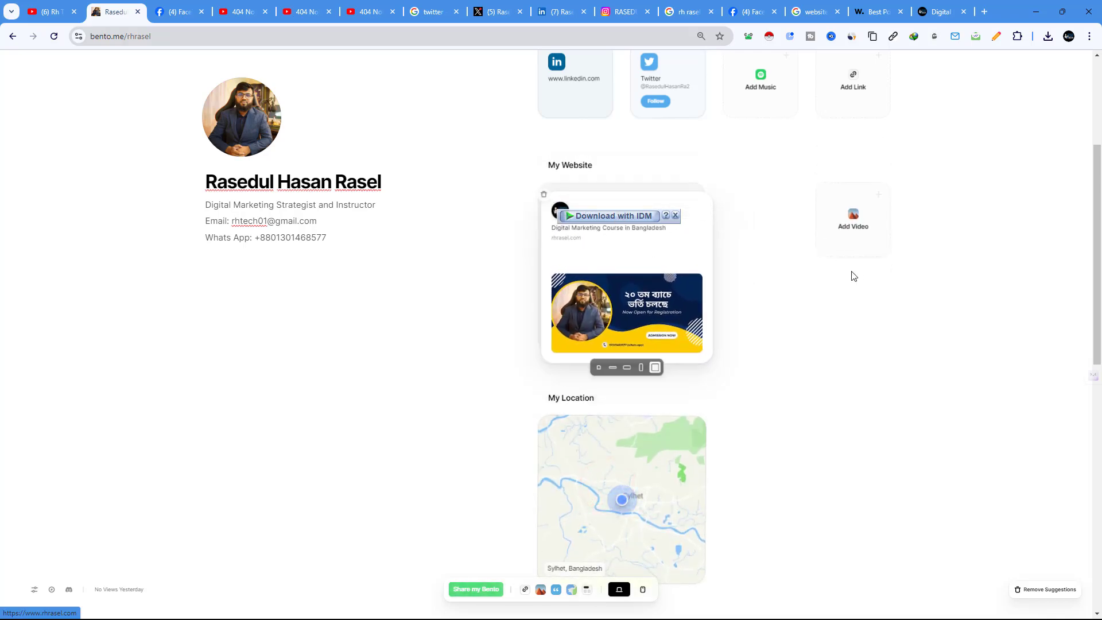
scroll(844, 299, up, 2)
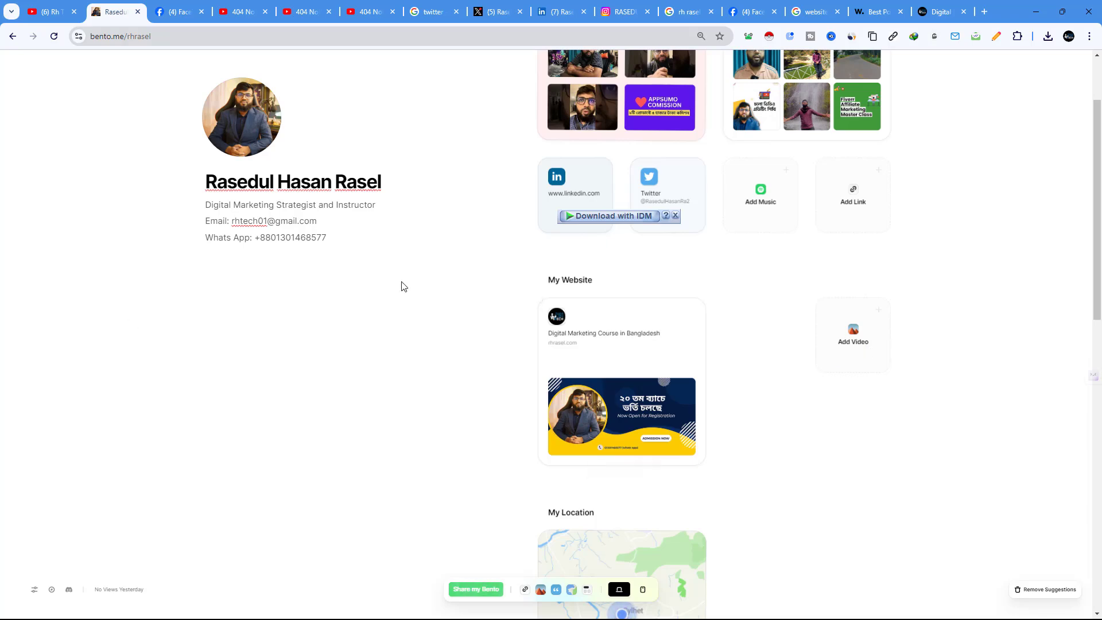
click(862, 343)
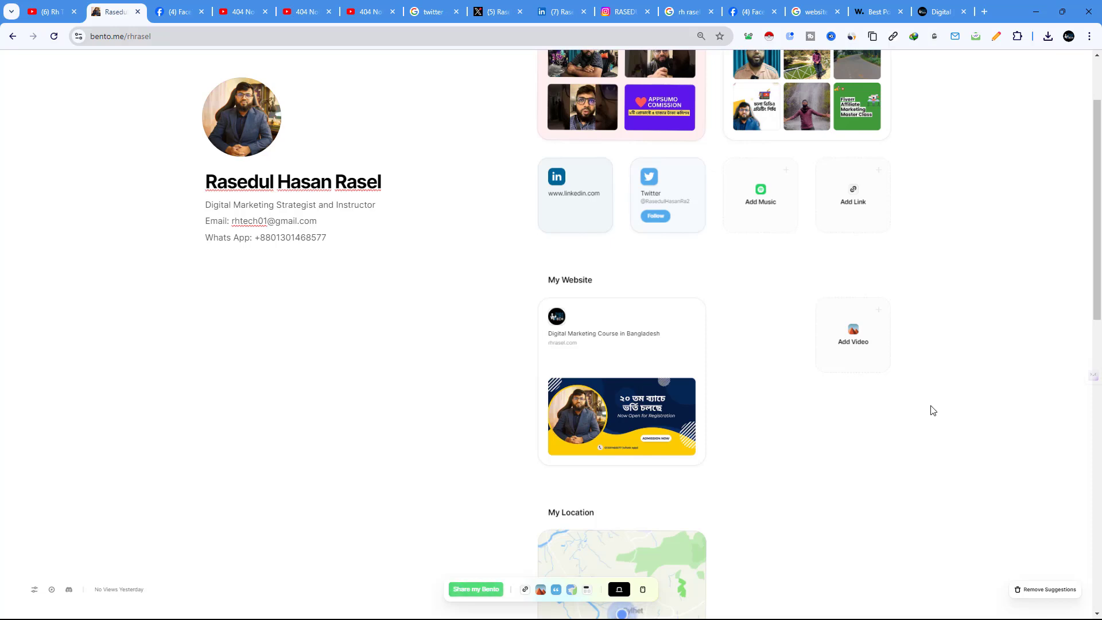
Step: Add an 'Order Me' section title beneath the My Recent Work screenshots, correcting its typo
scroll(719, 352, up, 2)
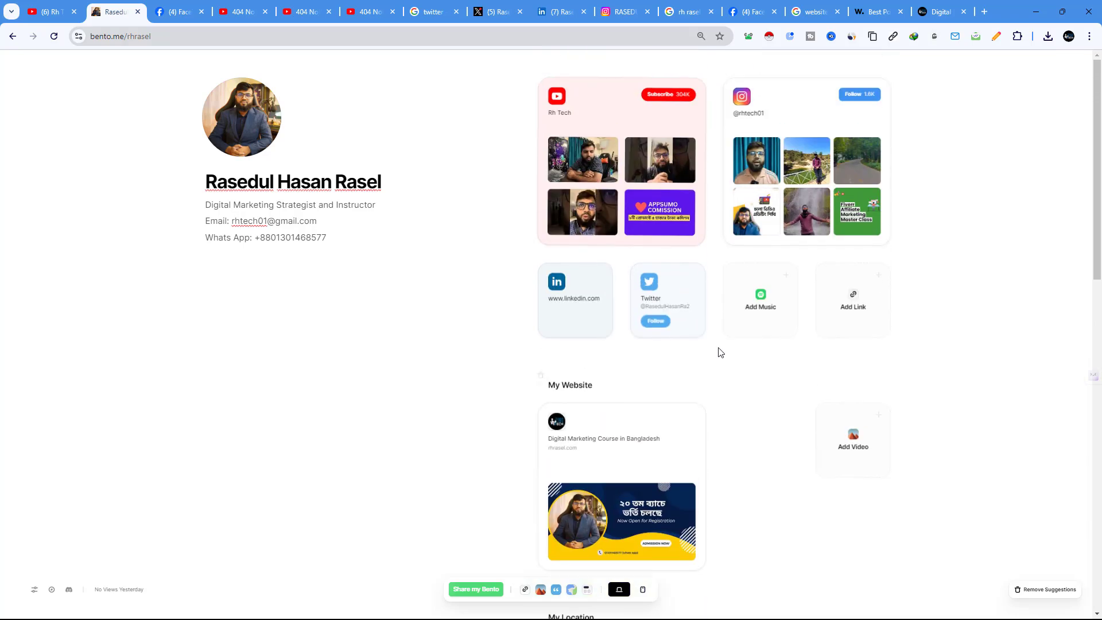
scroll(679, 431, down, 12)
scroll(669, 459, down, 2)
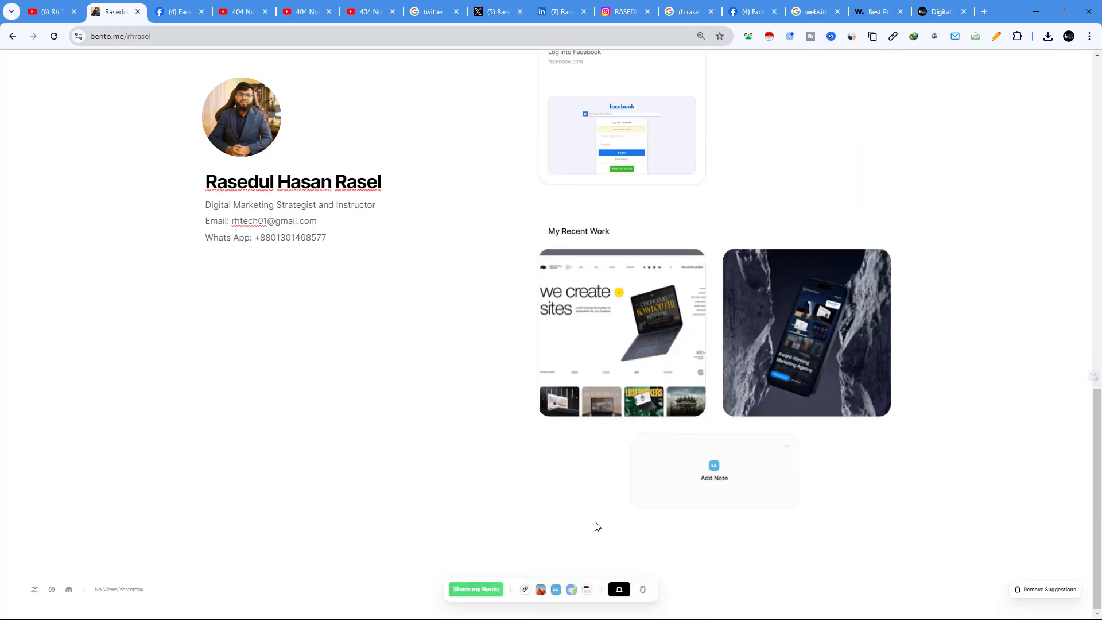
click(586, 591)
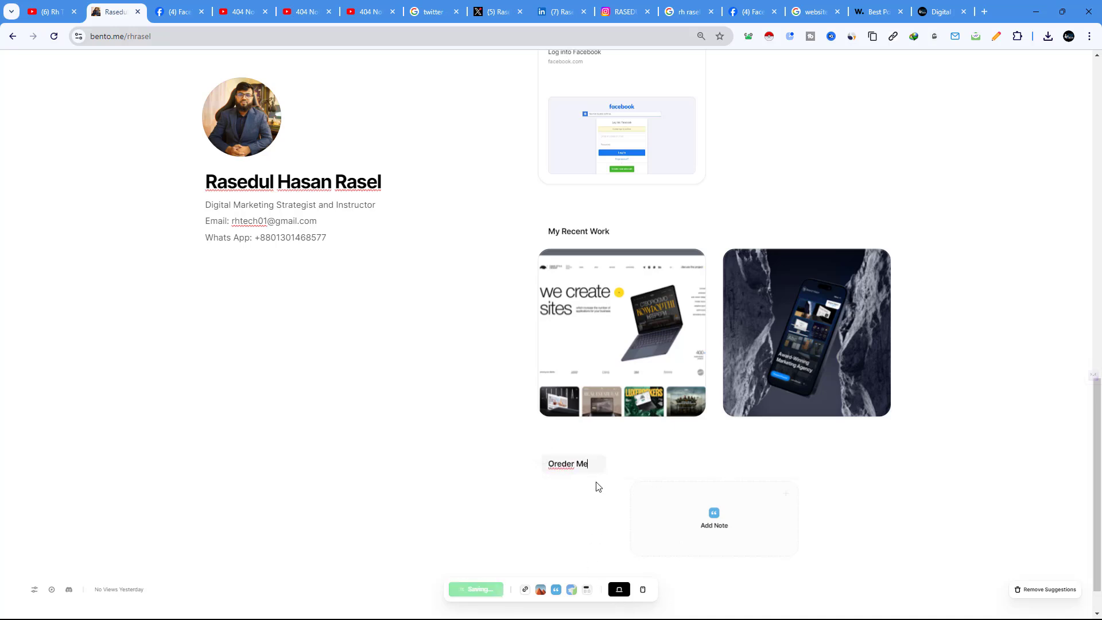
key(BackSpace)
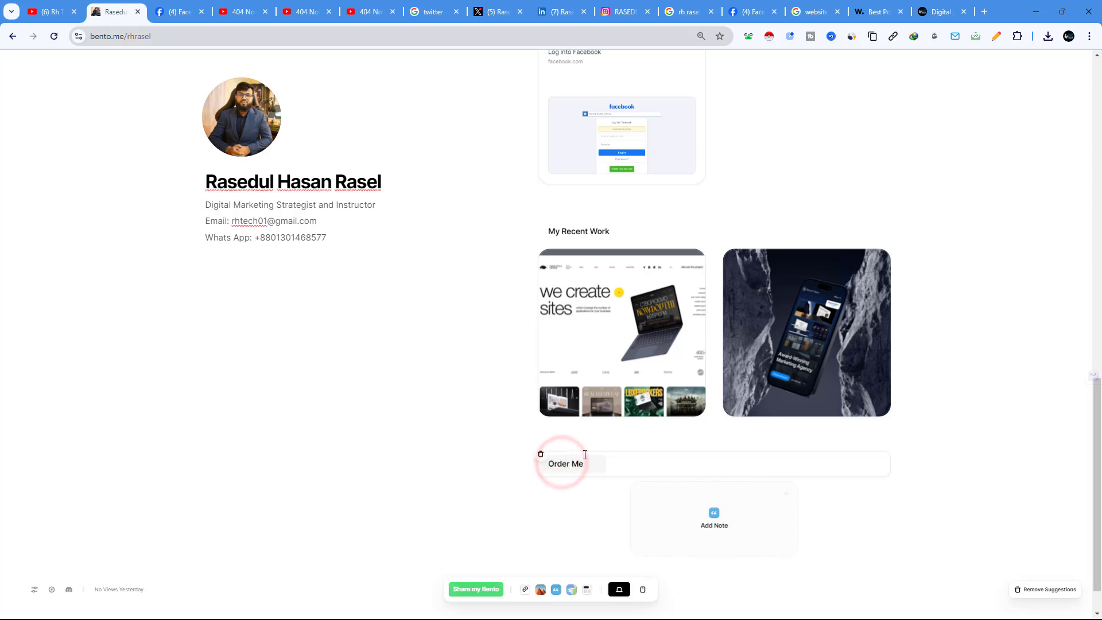
click(586, 543)
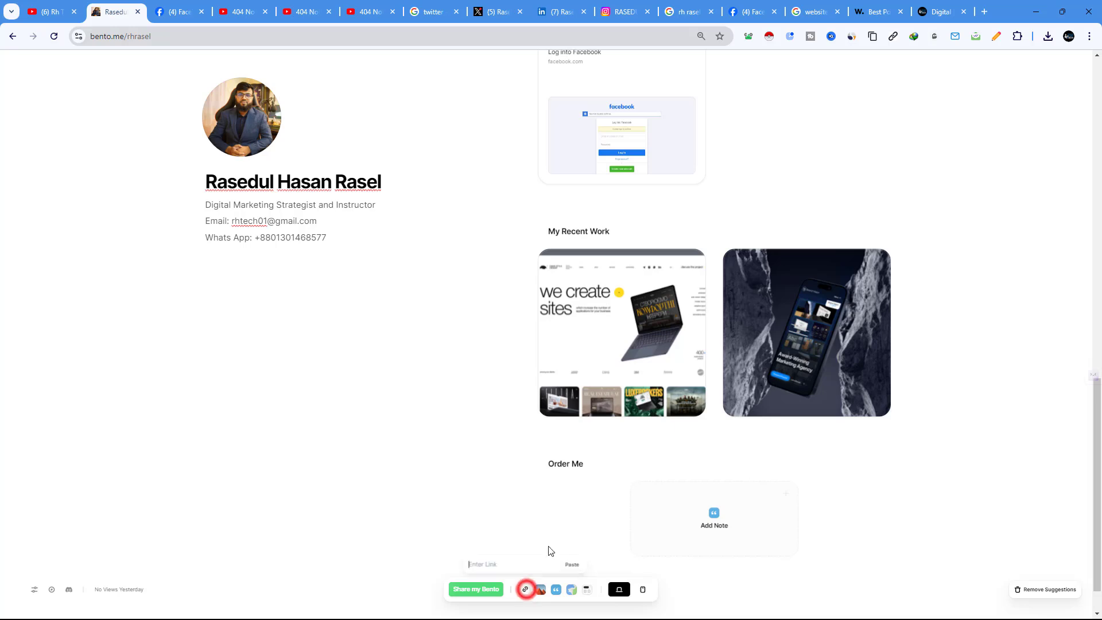
Step: Load fiverr.com in a new tab and open a gig under Programming & Tech > Business Websites
click(988, 11)
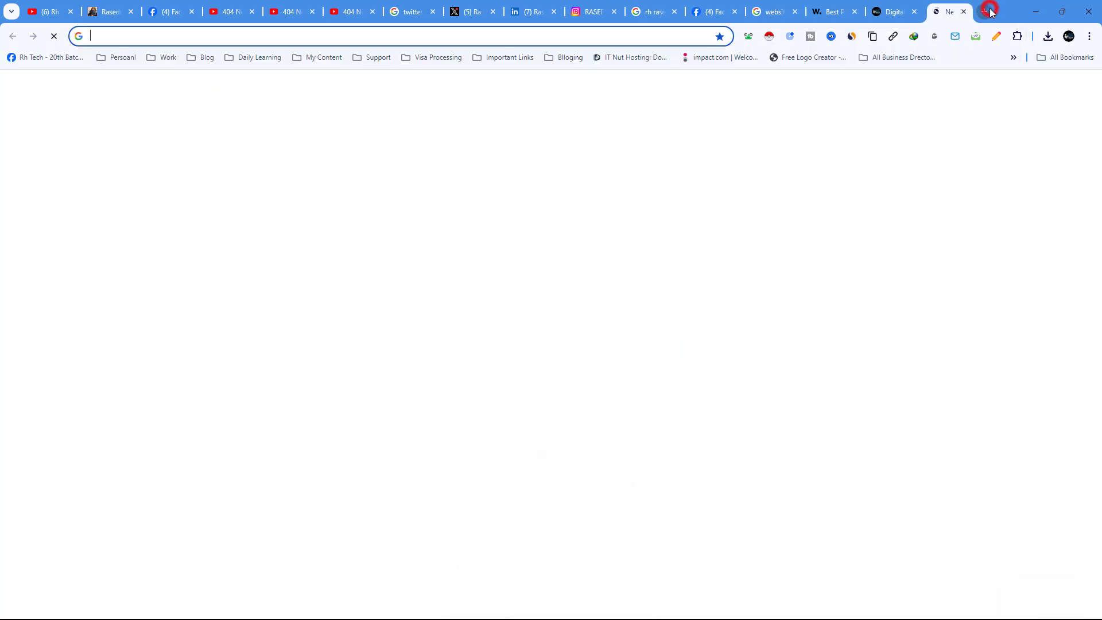
text(fiverr)
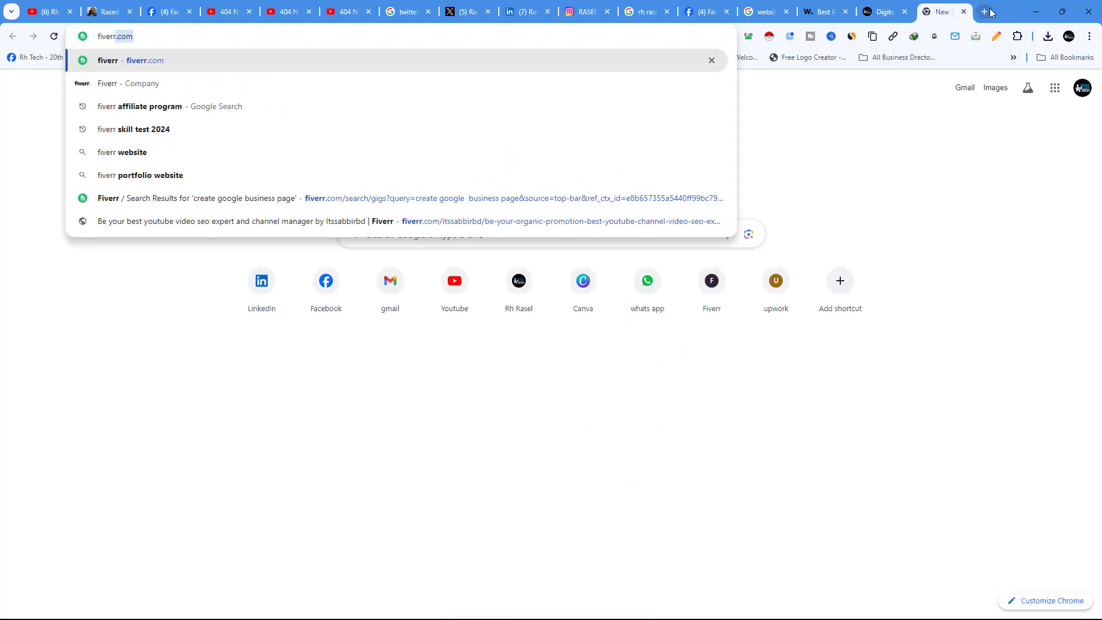
key(Return)
scroll(576, 329, down, 5)
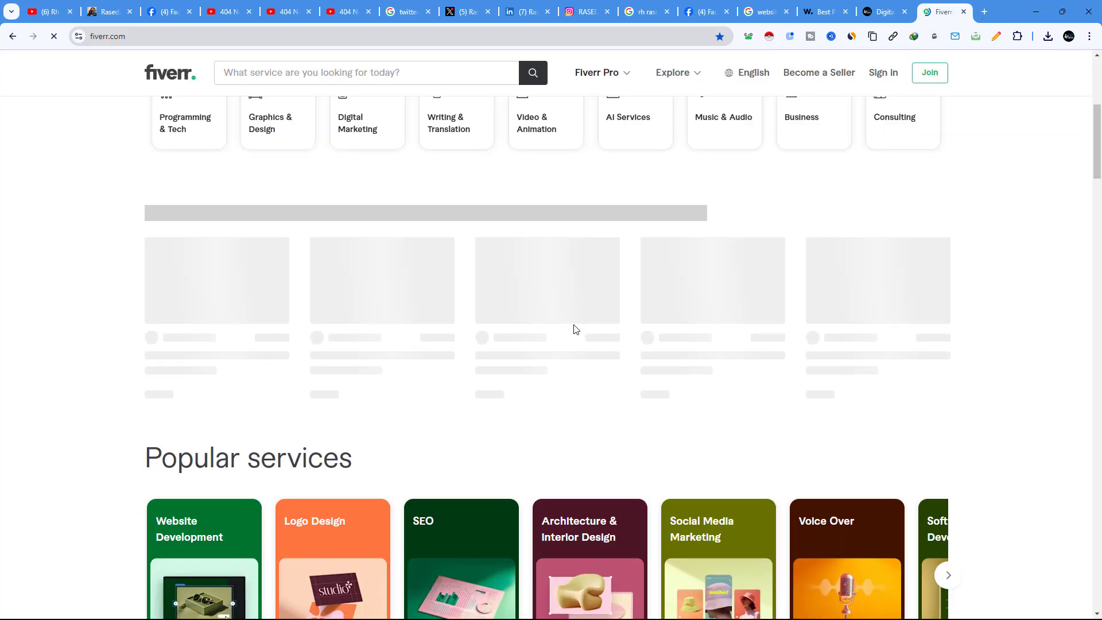
scroll(577, 338, down, 15)
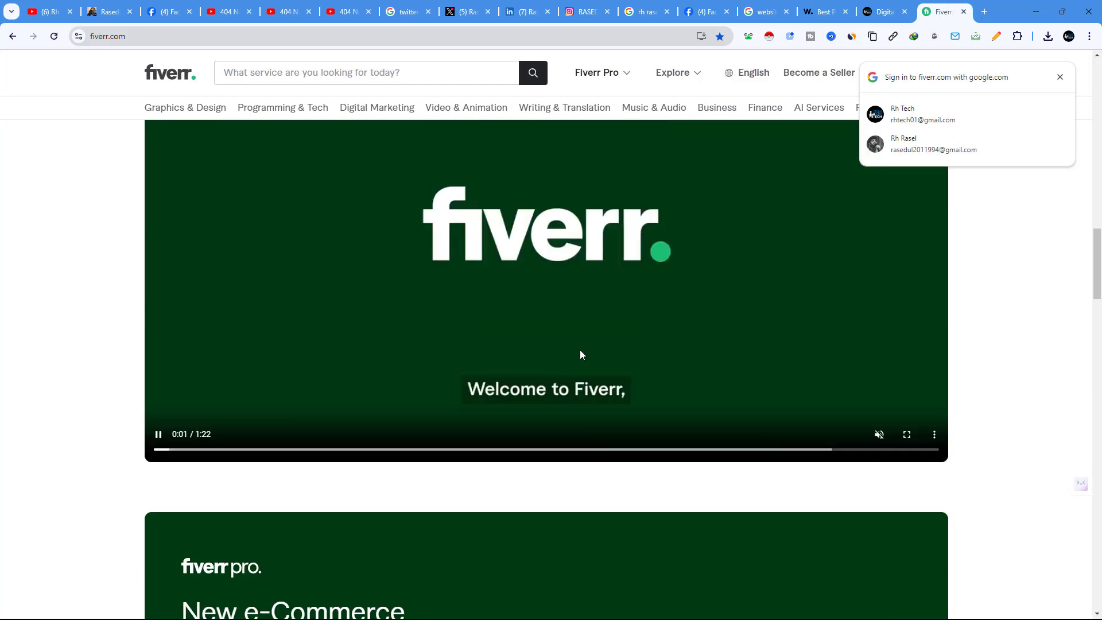
scroll(580, 354, up, 10)
mouse_move(268, 115)
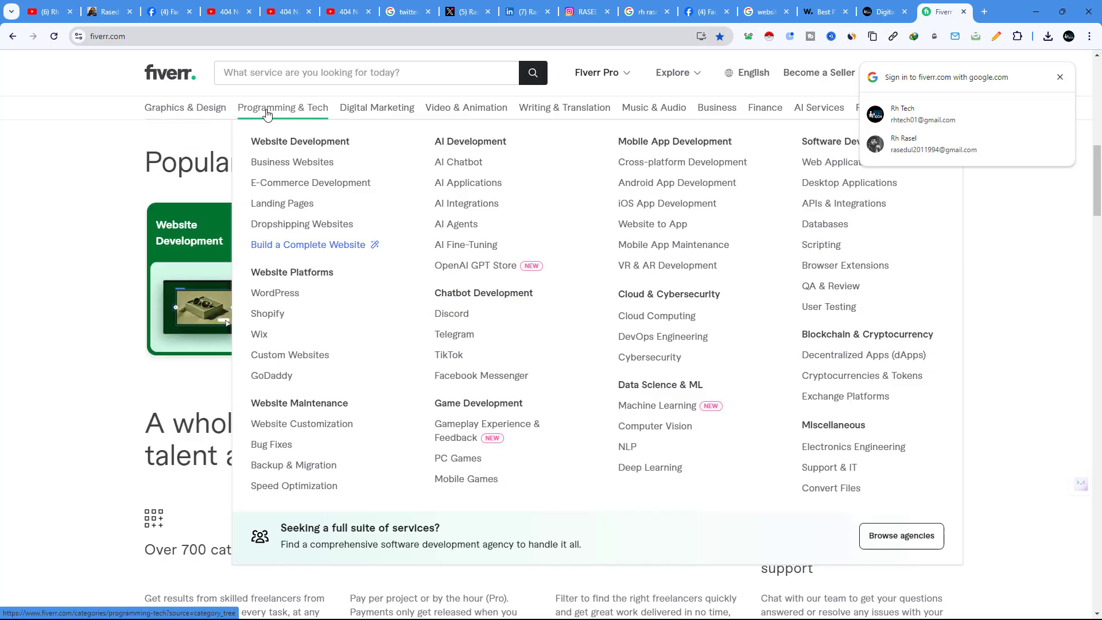
click(283, 161)
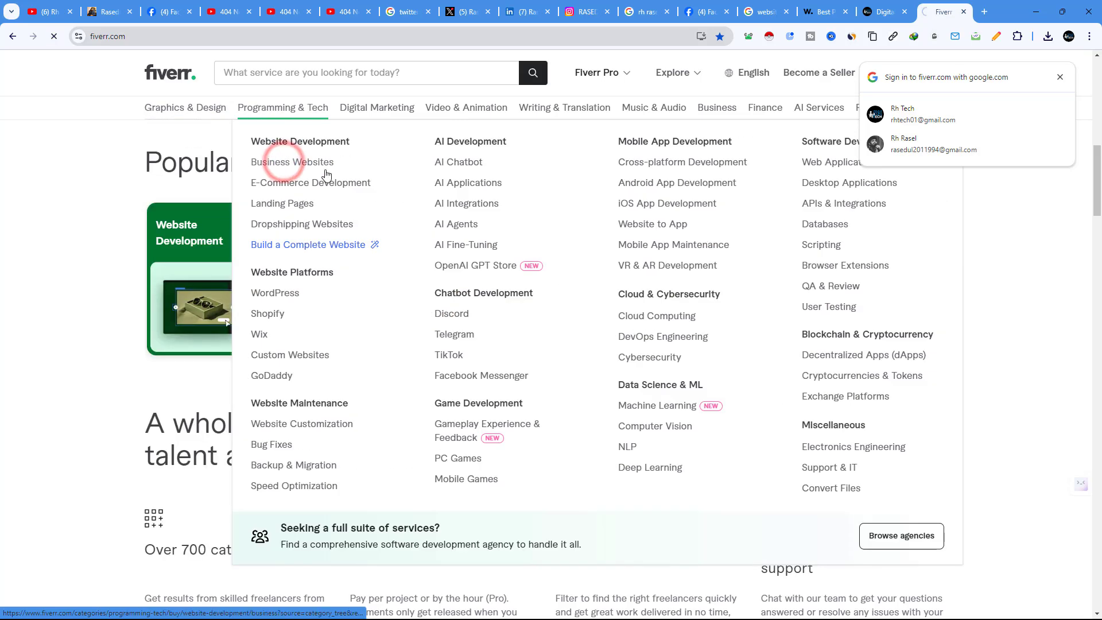
scroll(295, 436, down, 3)
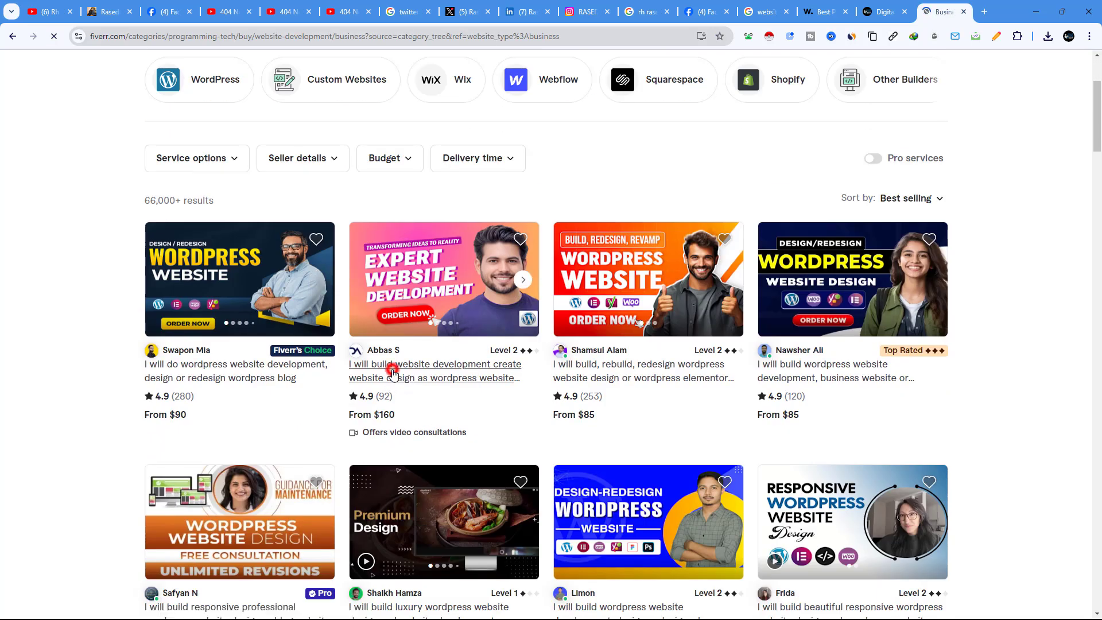
click(393, 370)
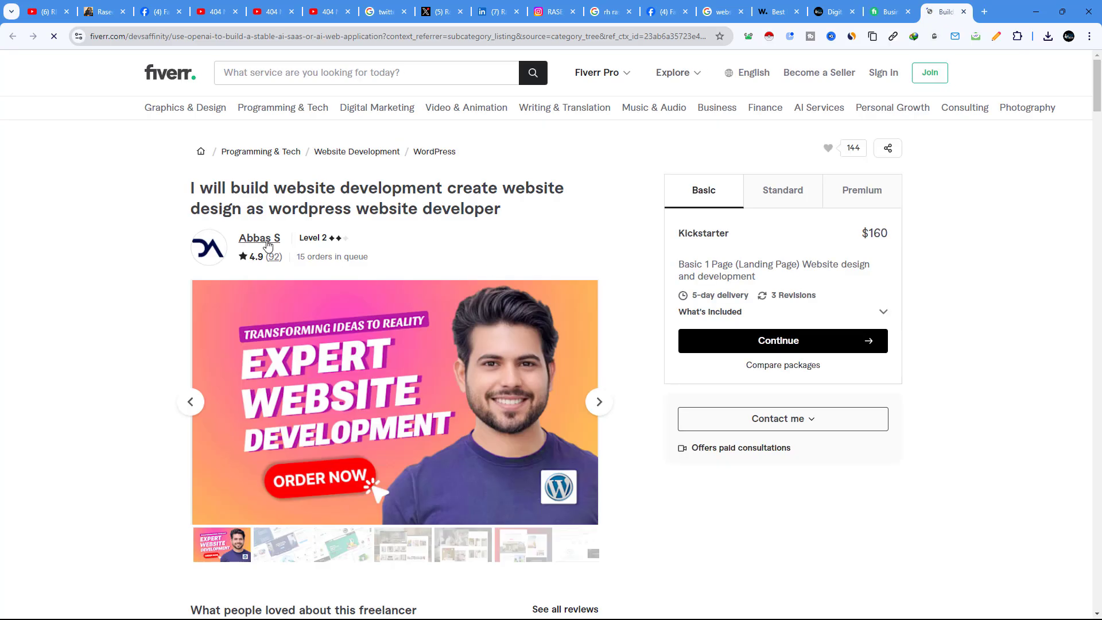
Step: Open the seller's full Fiverr profile, copy its web address, and return to Bento
click(267, 245)
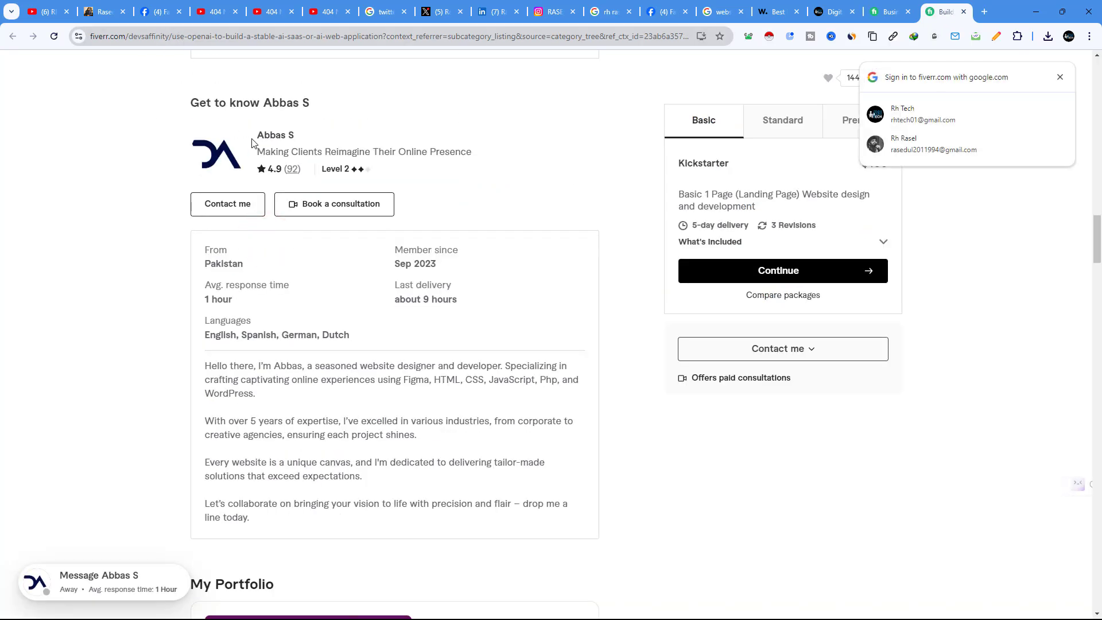
click(279, 132)
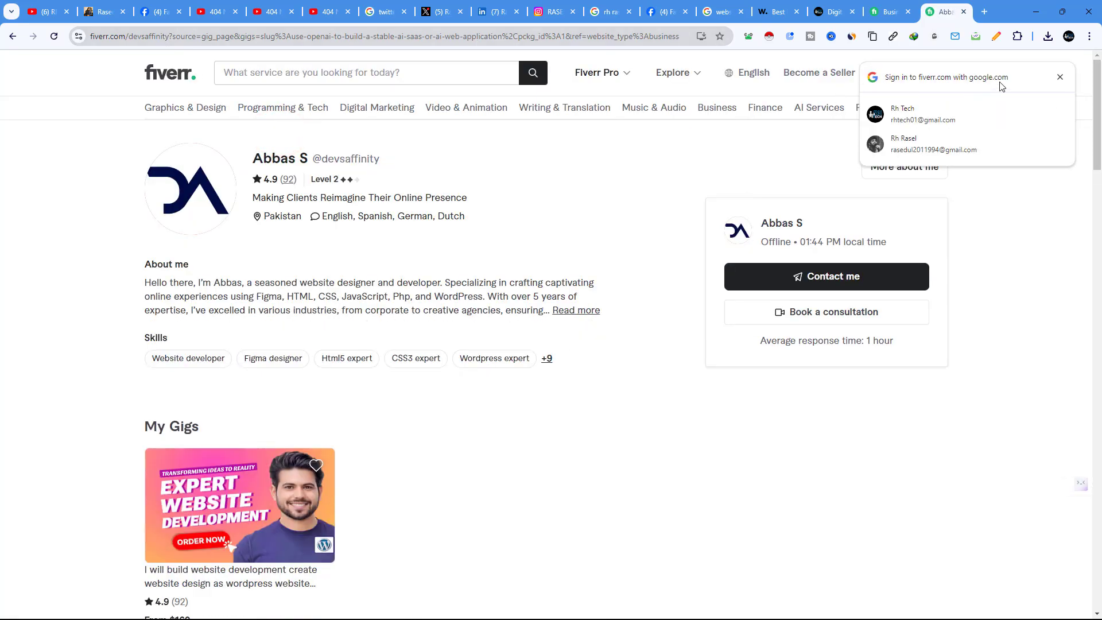
click(1057, 77)
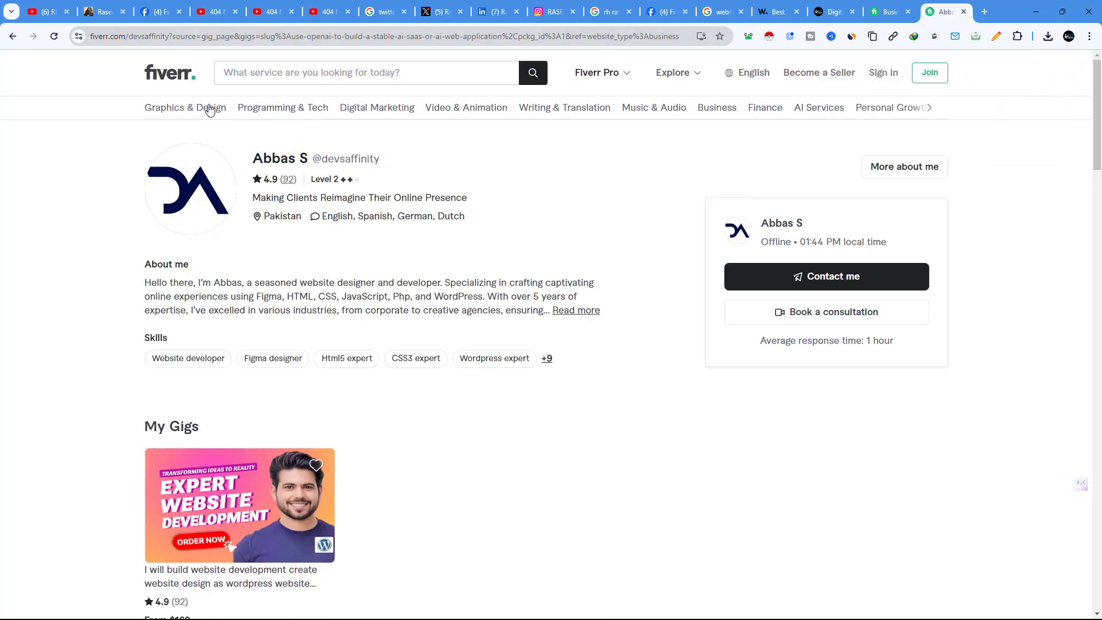
drag(171, 36, 86, 36)
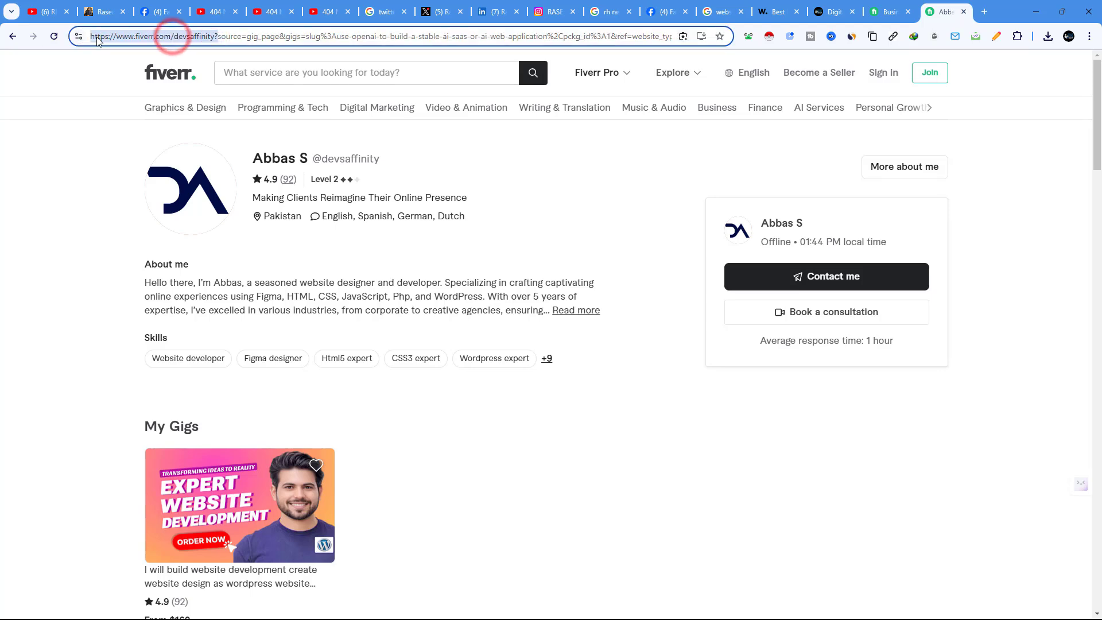
right_click(139, 34)
click(179, 135)
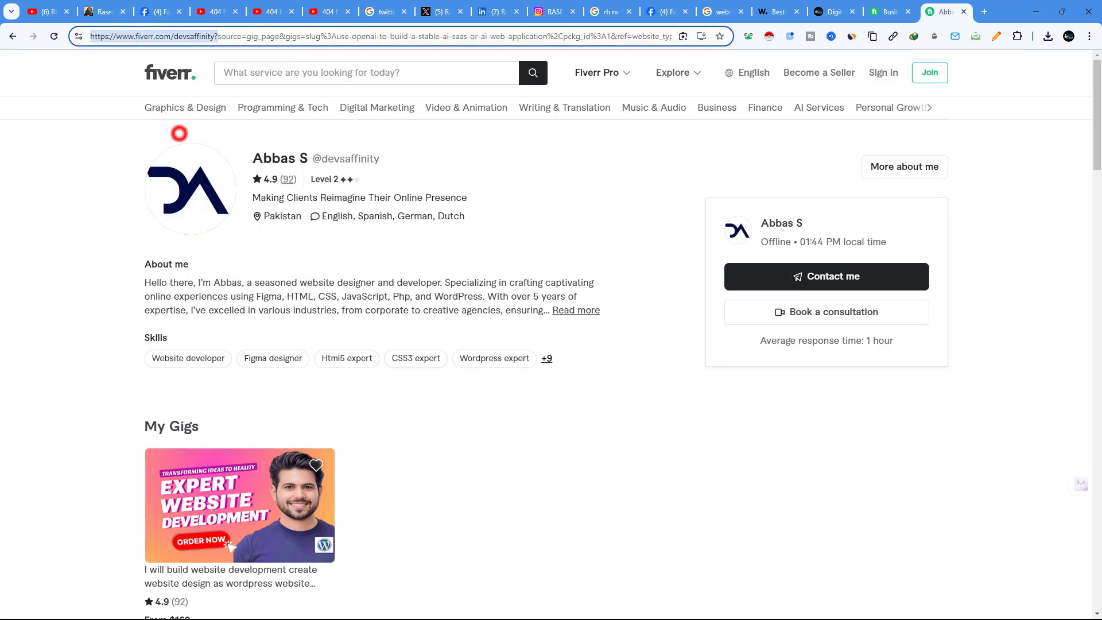
click(70, 4)
click(96, 5)
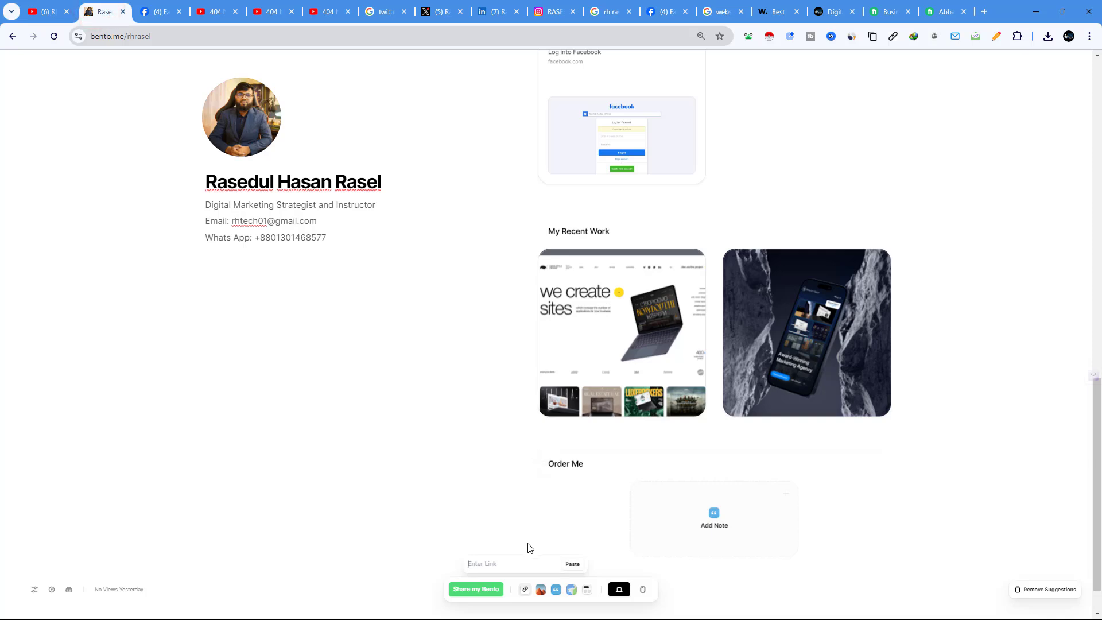
Step: Paste the Fiverr profile link as a card, move it under Order Me, and make it wide
right_click(503, 562)
click(555, 392)
scroll(658, 499, down, 6)
scroll(662, 497, up, 9)
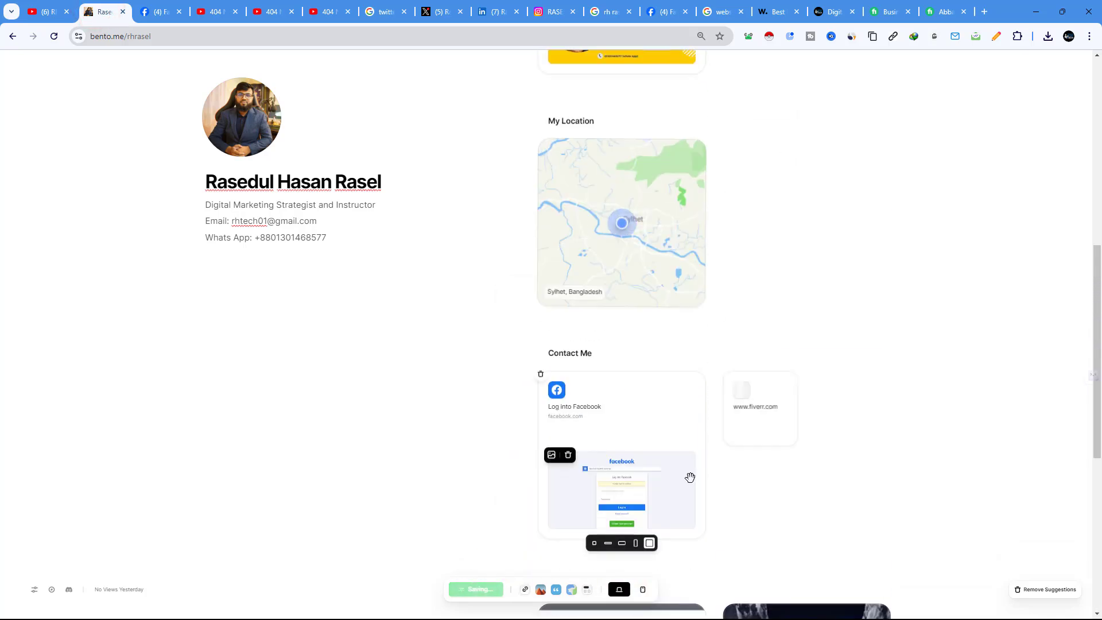
scroll(691, 475, down, 5)
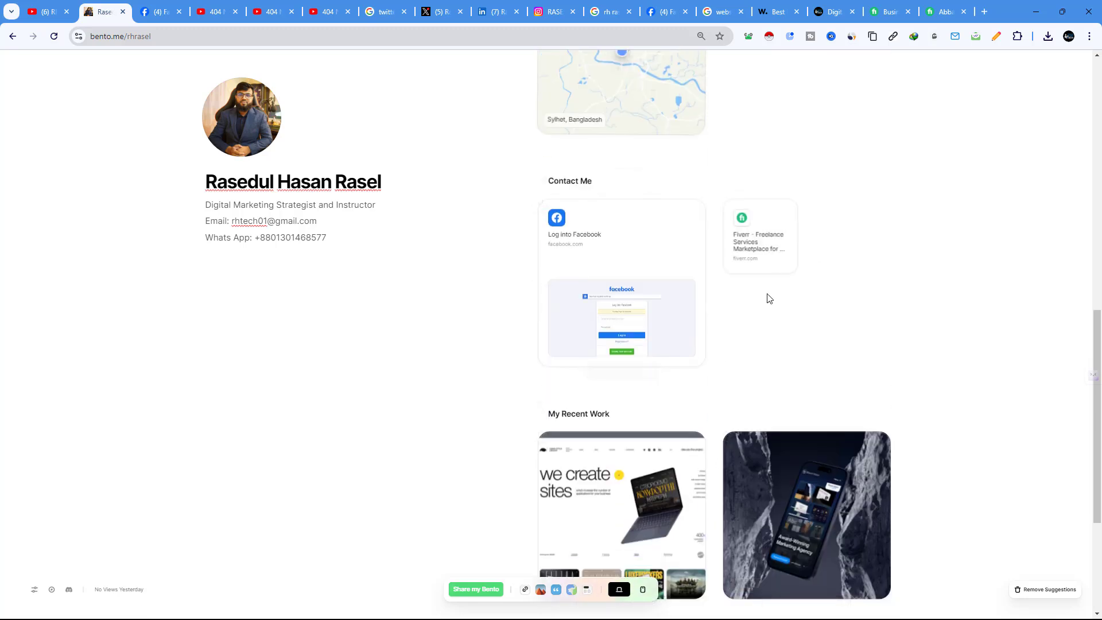
drag(764, 246, 574, 490)
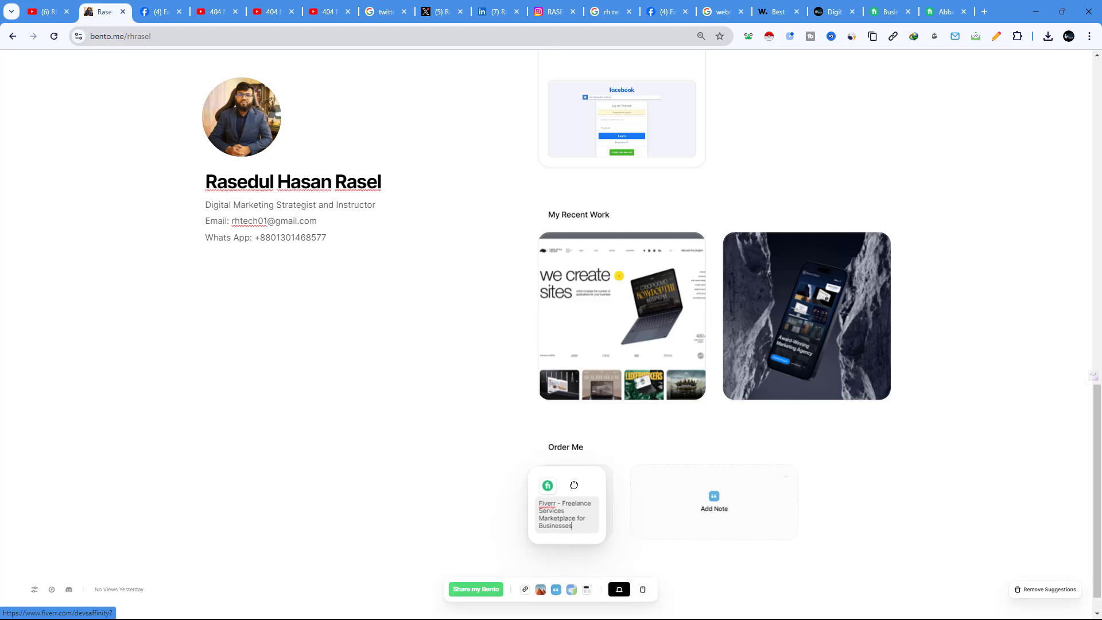
click(577, 516)
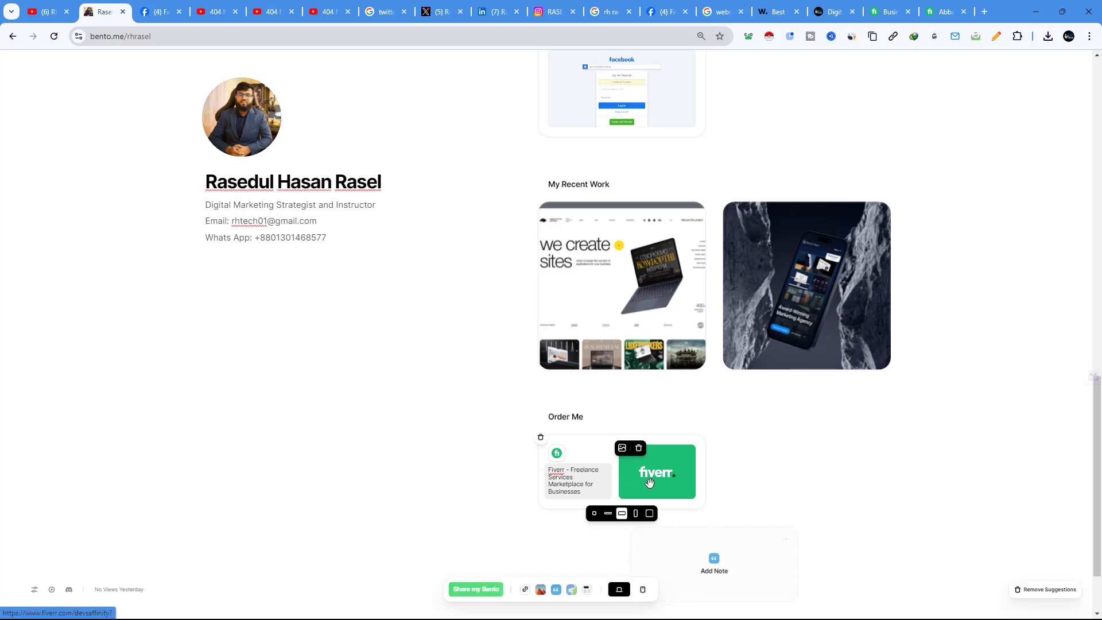
Step: Test the Fiverr card's link opens the seller profile, then delete the card
scroll(792, 428, down, 1)
click(612, 421)
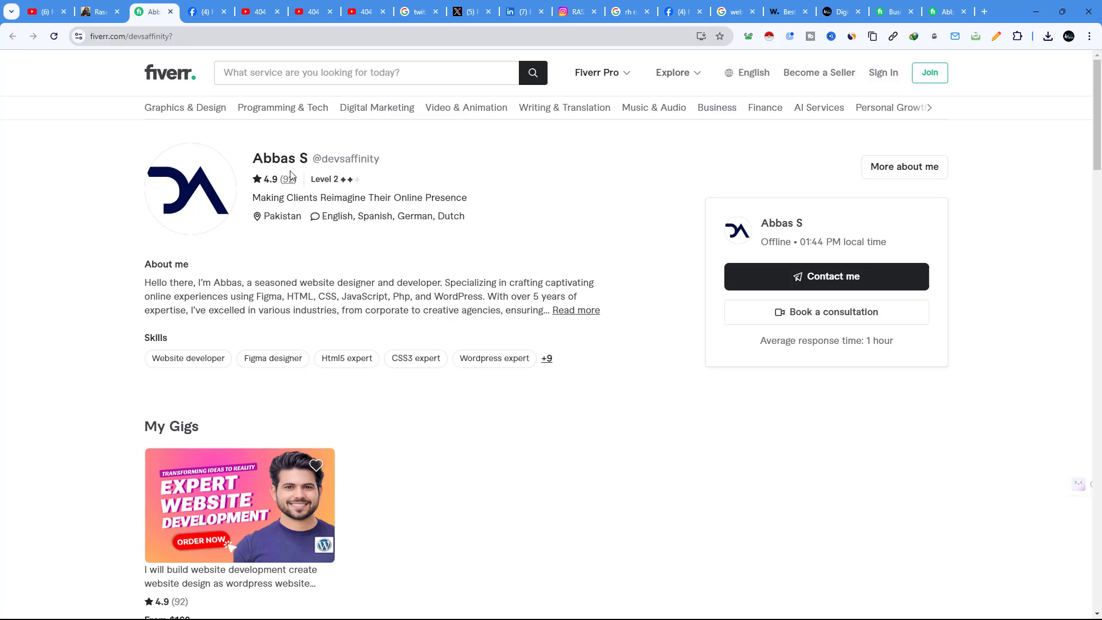
click(98, 11)
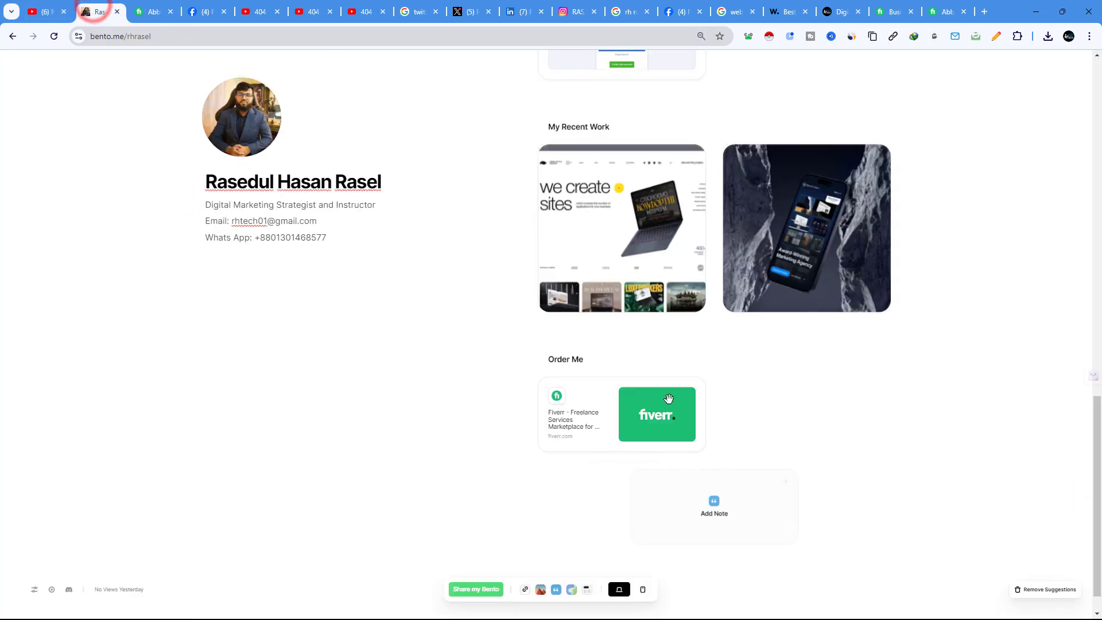
click(542, 382)
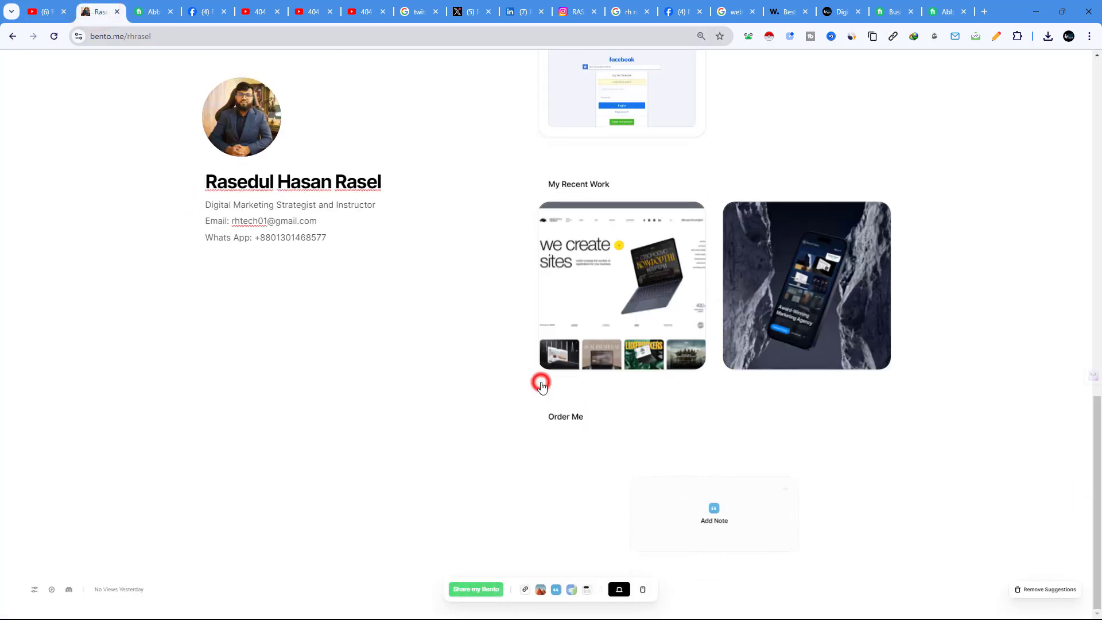
Step: Scroll up and down the page to review the My Recent Work and Order Me sections
scroll(735, 445, up, 15)
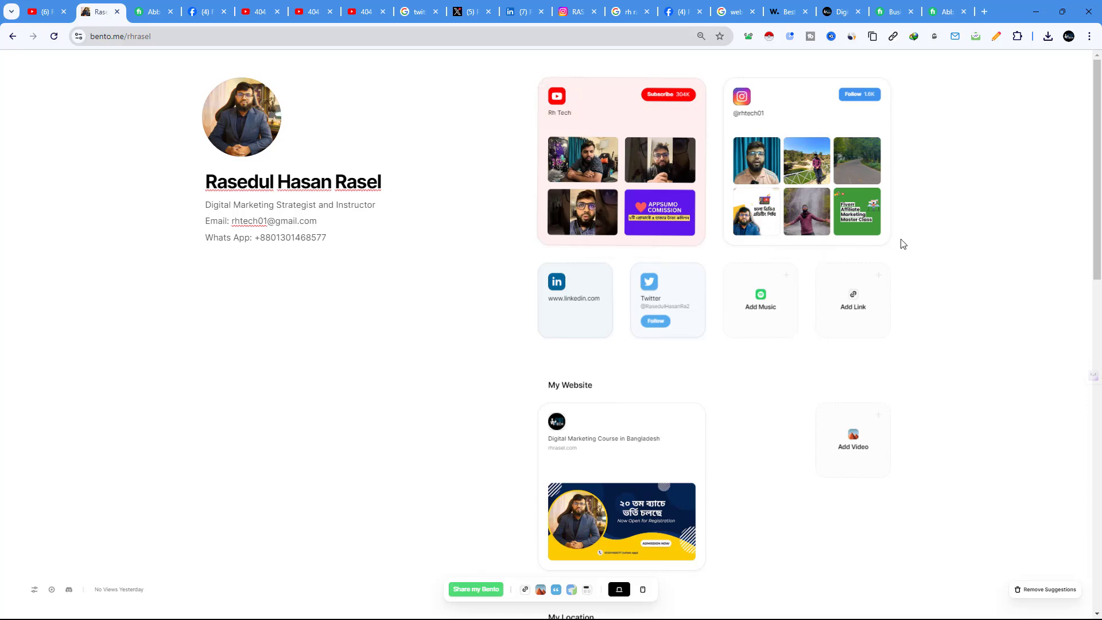
scroll(577, 338, down, 10)
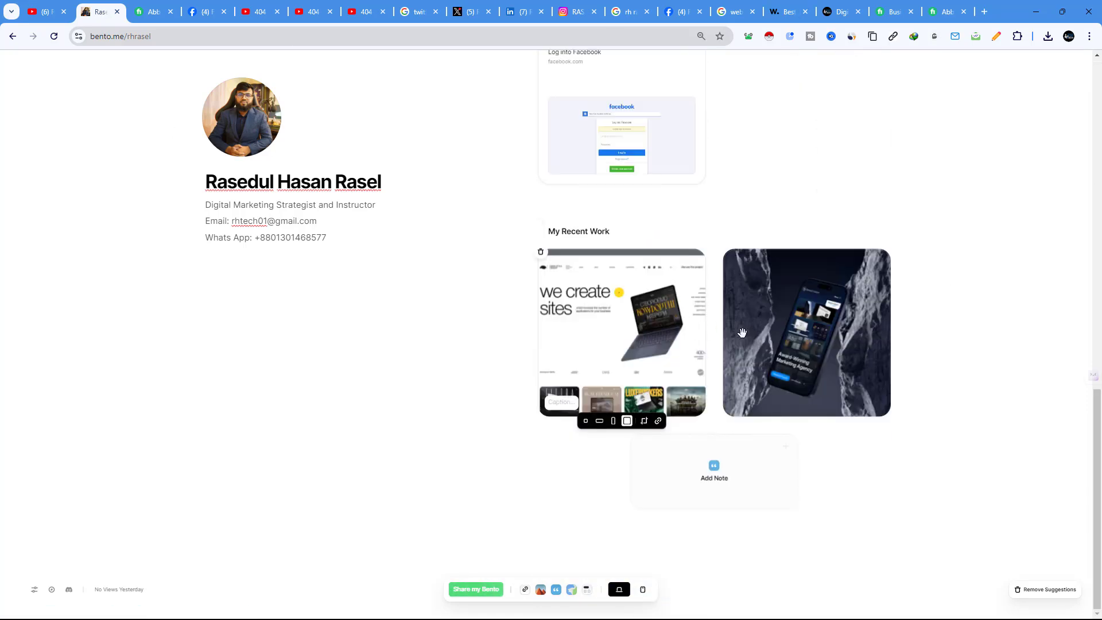
scroll(713, 283, up, 10)
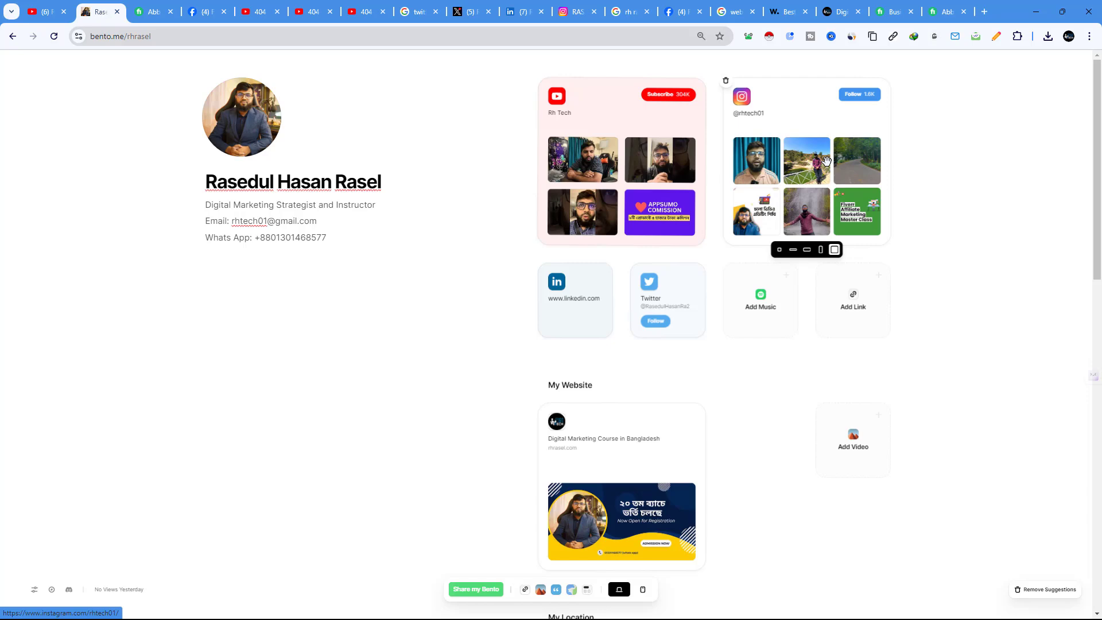
scroll(801, 295, down, 6)
scroll(805, 303, up, 4)
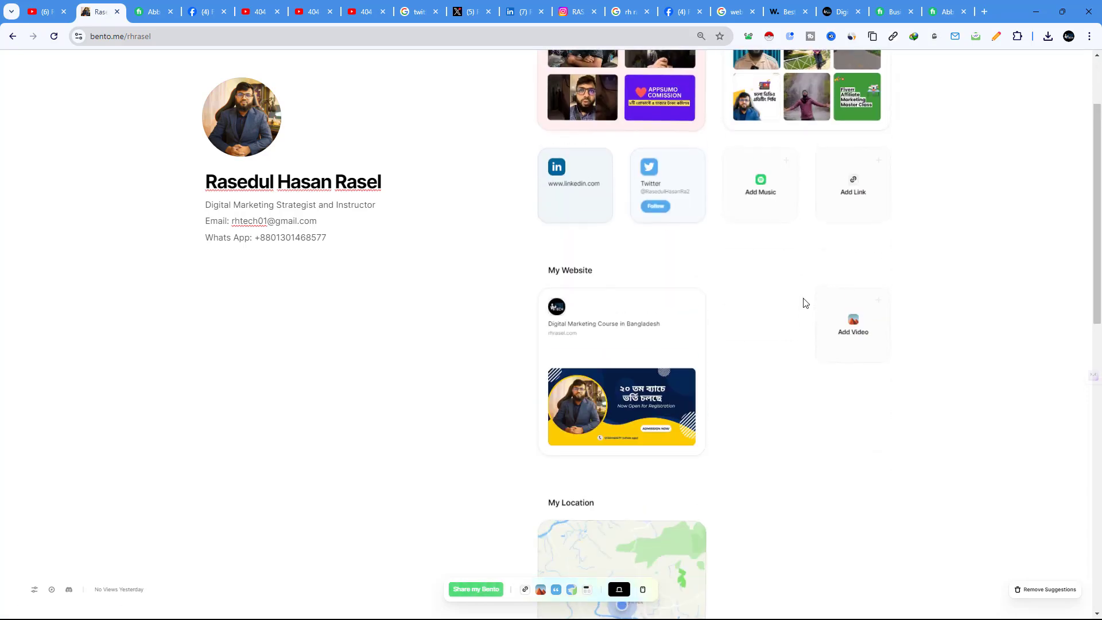
scroll(800, 282, down, 10)
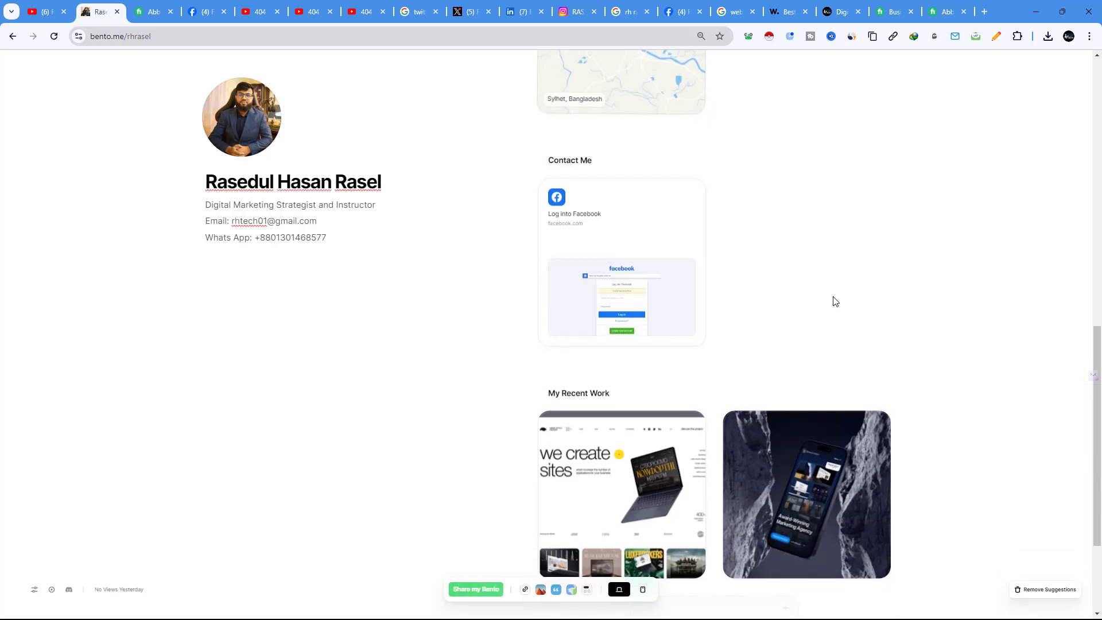
scroll(833, 301, down, 3)
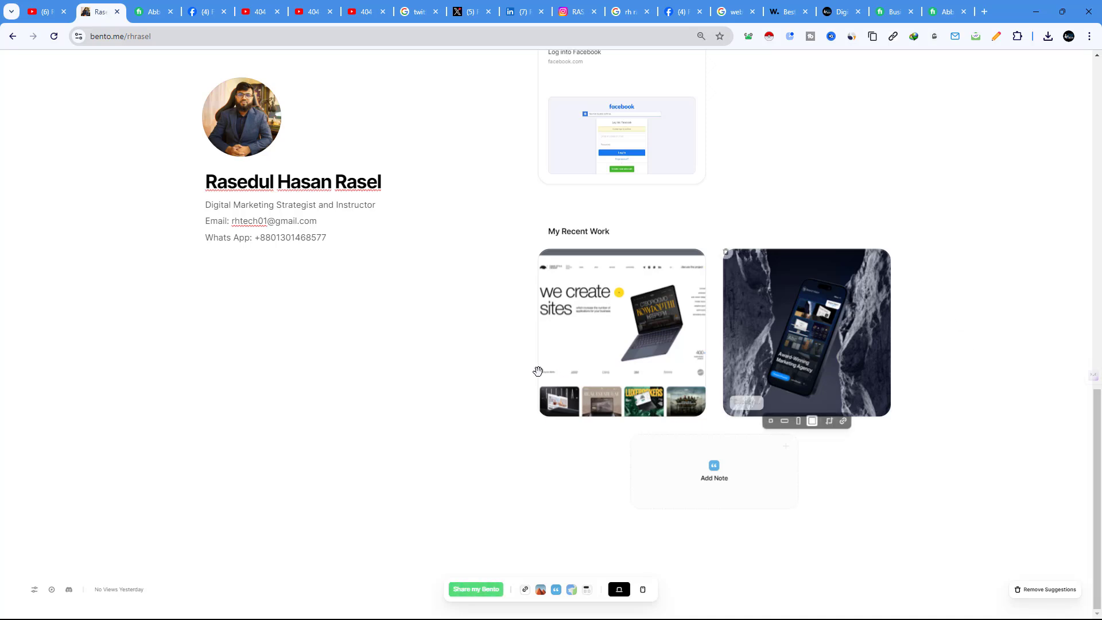
Step: Make the first work card a large square and shift its website screenshot to the right
click(617, 348)
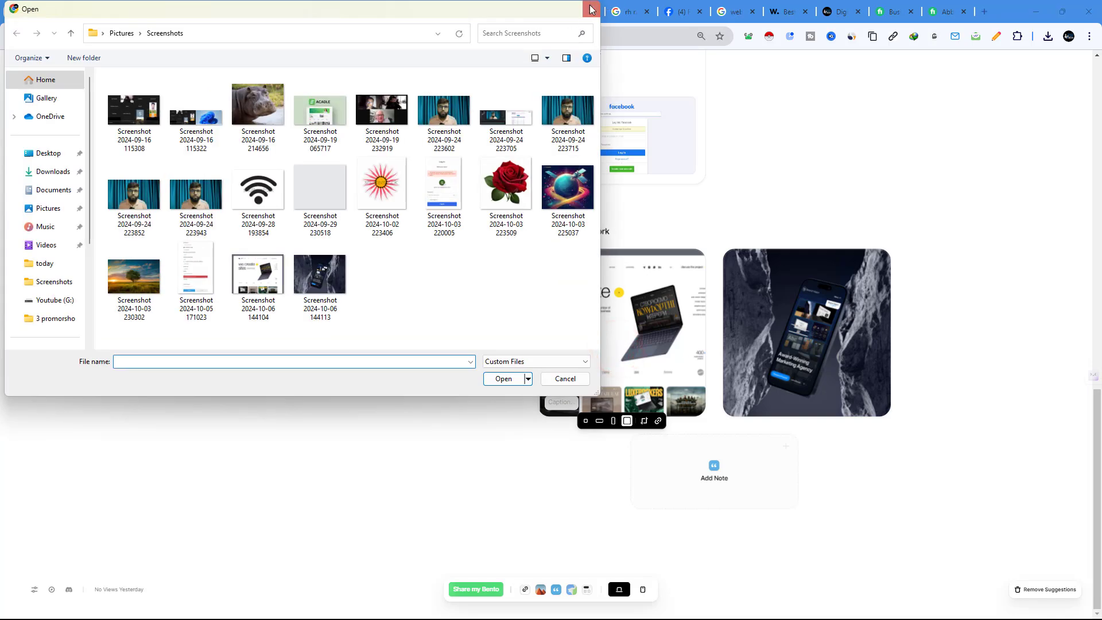
click(591, 9)
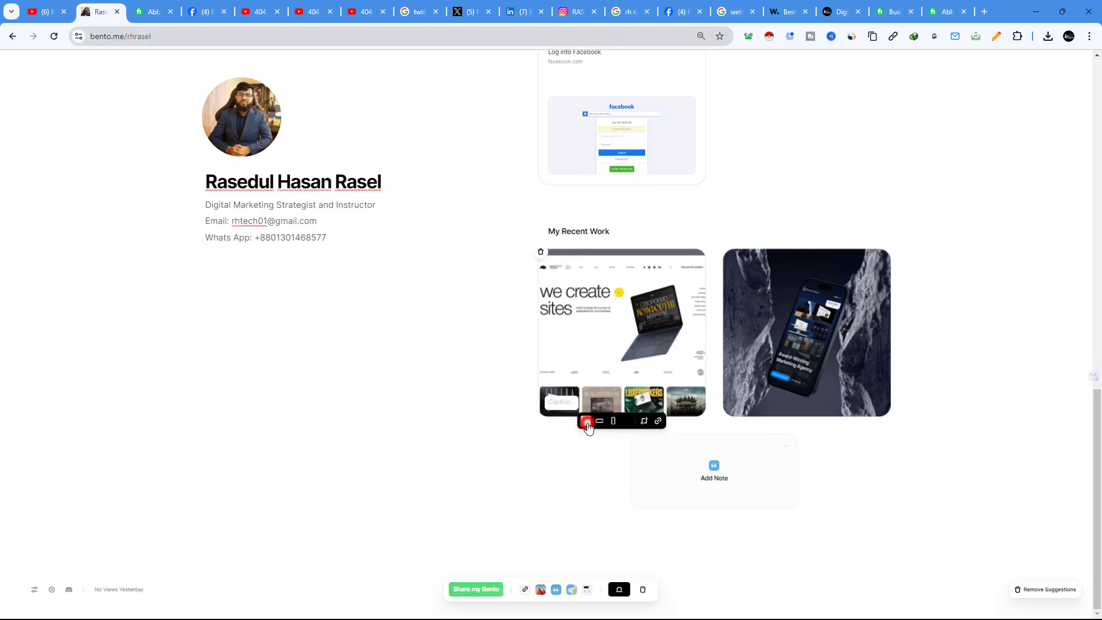
click(587, 422)
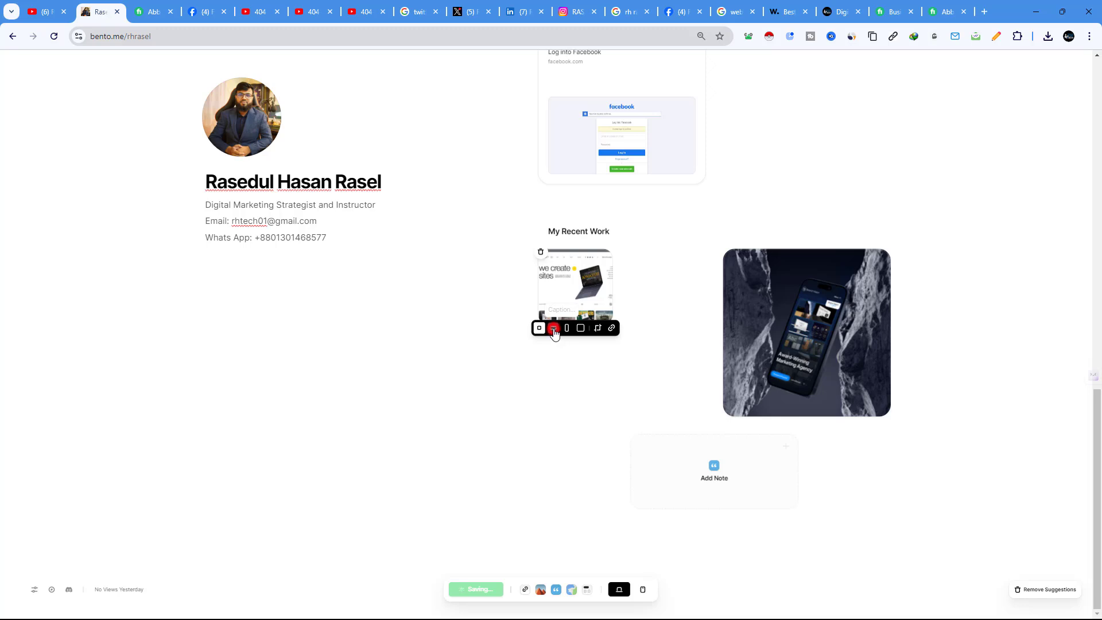
click(554, 329)
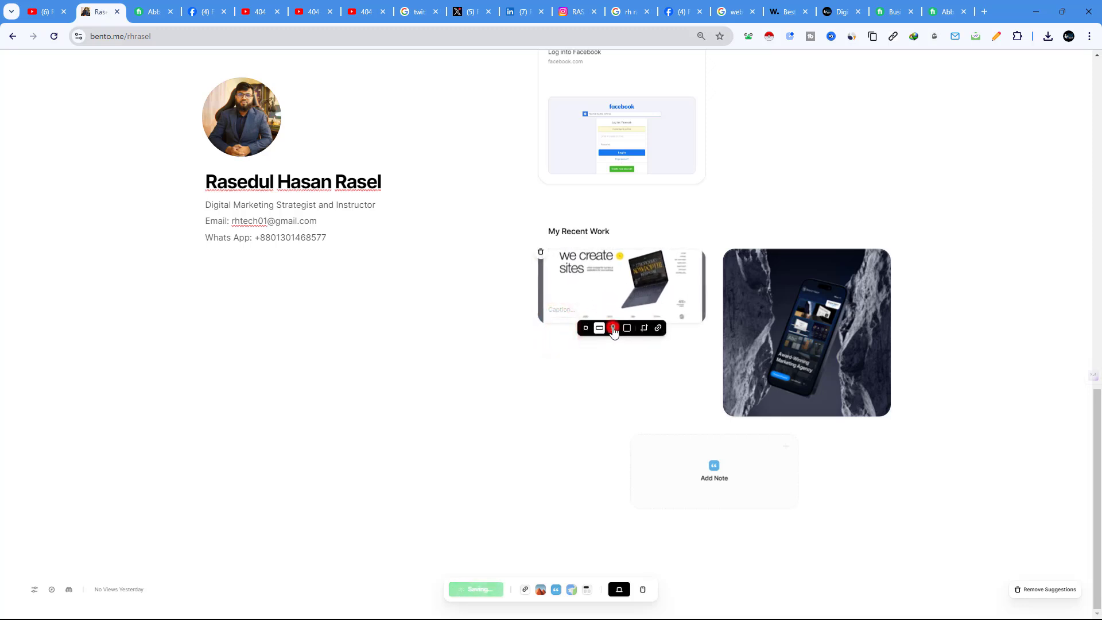
click(613, 329)
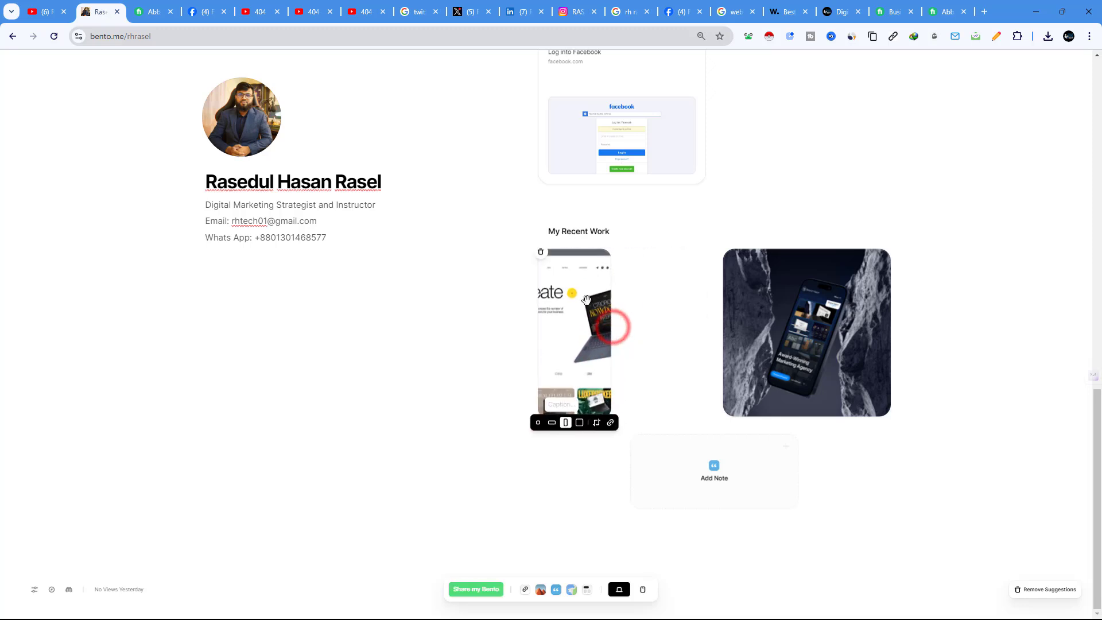
click(581, 422)
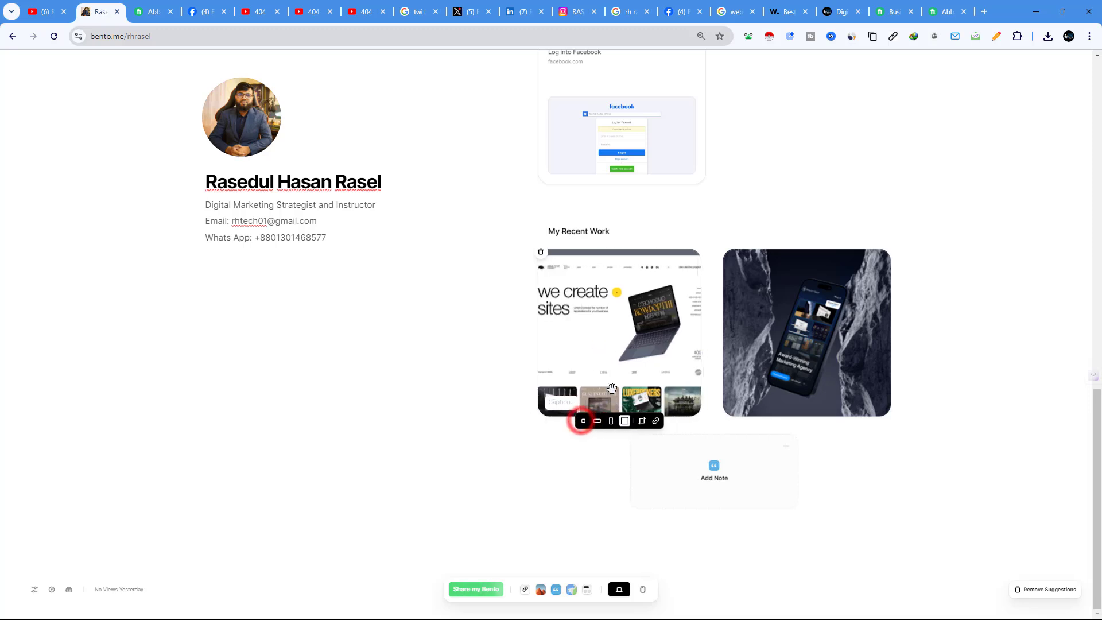
click(645, 421)
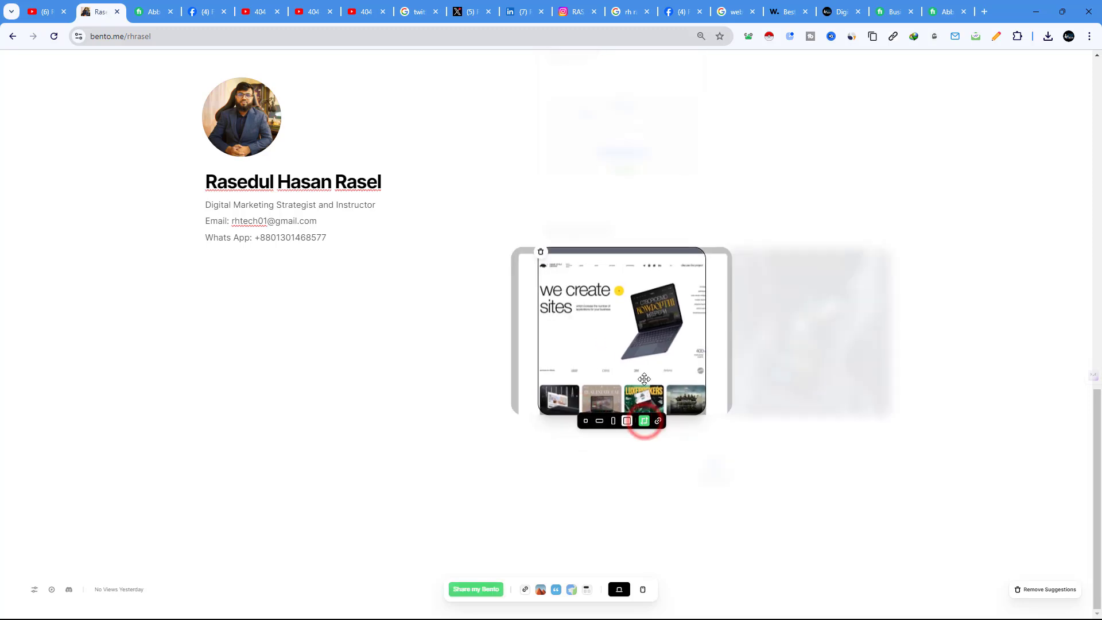
drag(576, 292, 722, 316)
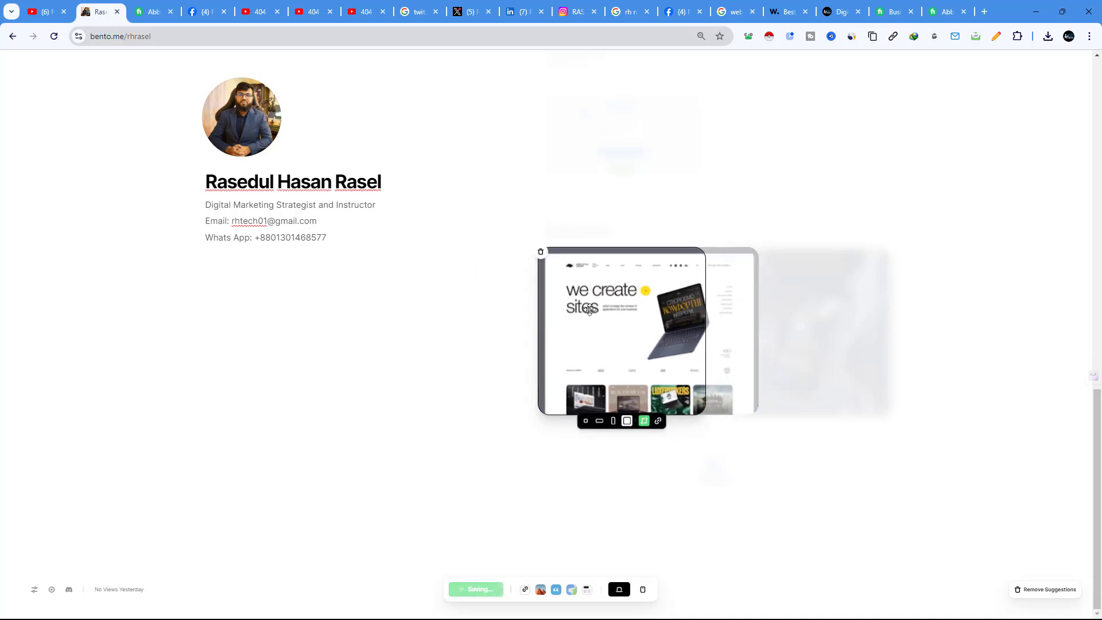
Step: Start a link on the card and copy the rhrasel.com Student Success page address
click(659, 423)
click(832, 12)
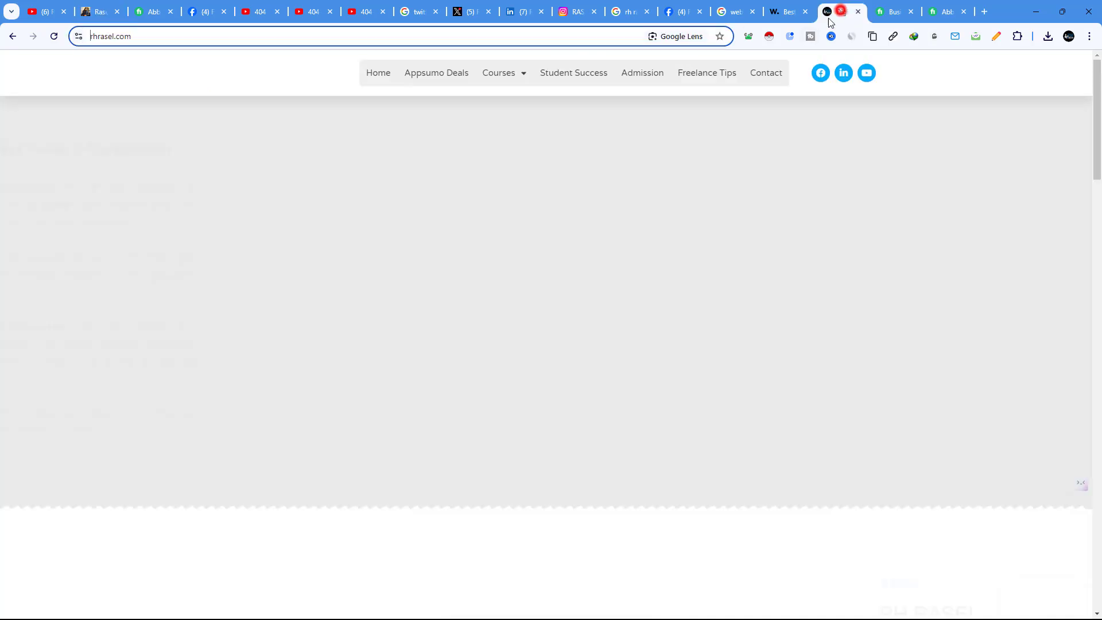
click(584, 81)
right_click(123, 36)
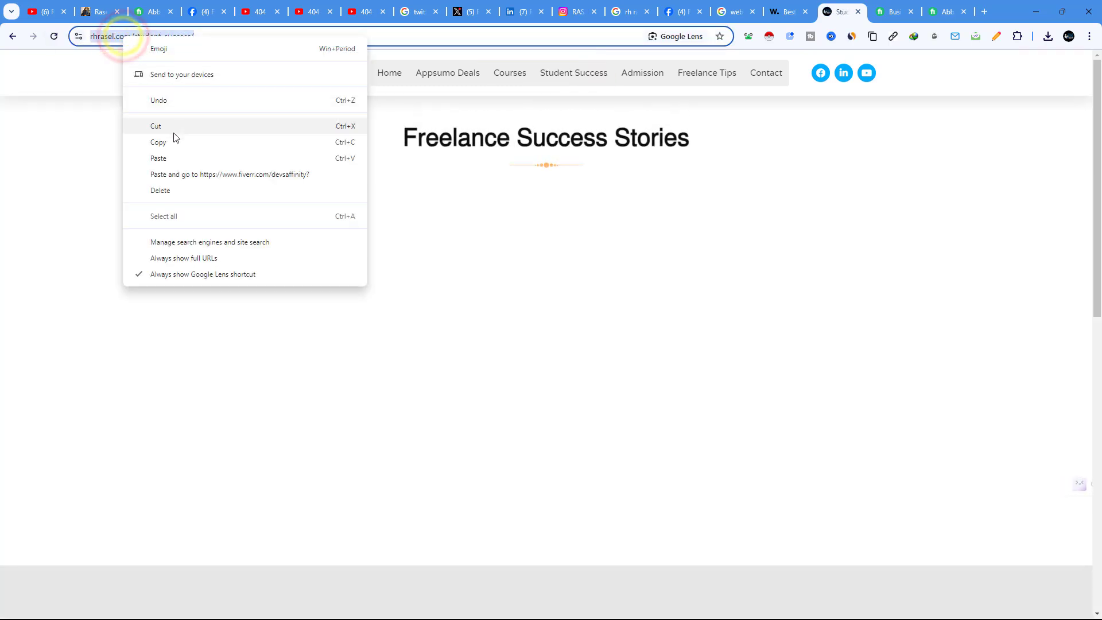
click(173, 142)
click(89, 7)
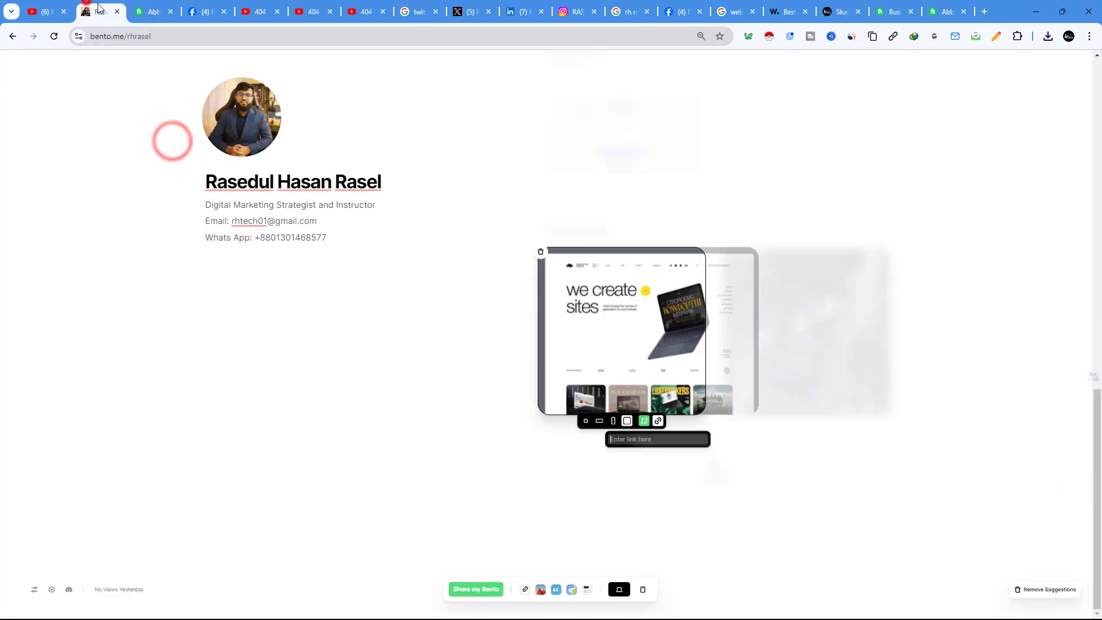
Step: Paste the Student Success address into the website screenshot card's link field and save it
right_click(628, 439)
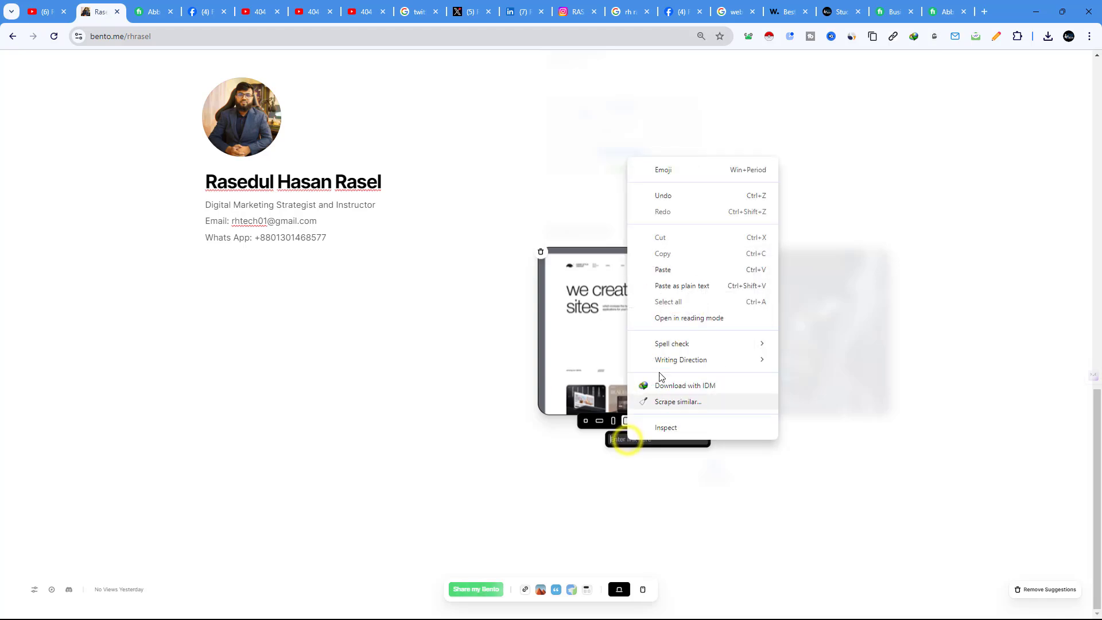
click(666, 269)
click(738, 451)
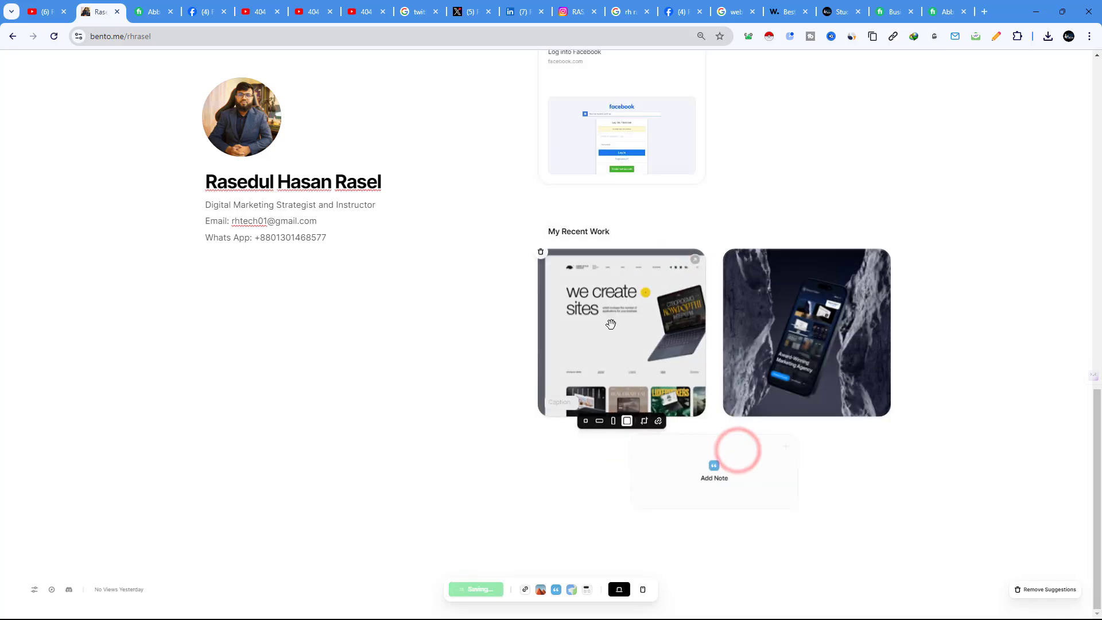
click(671, 400)
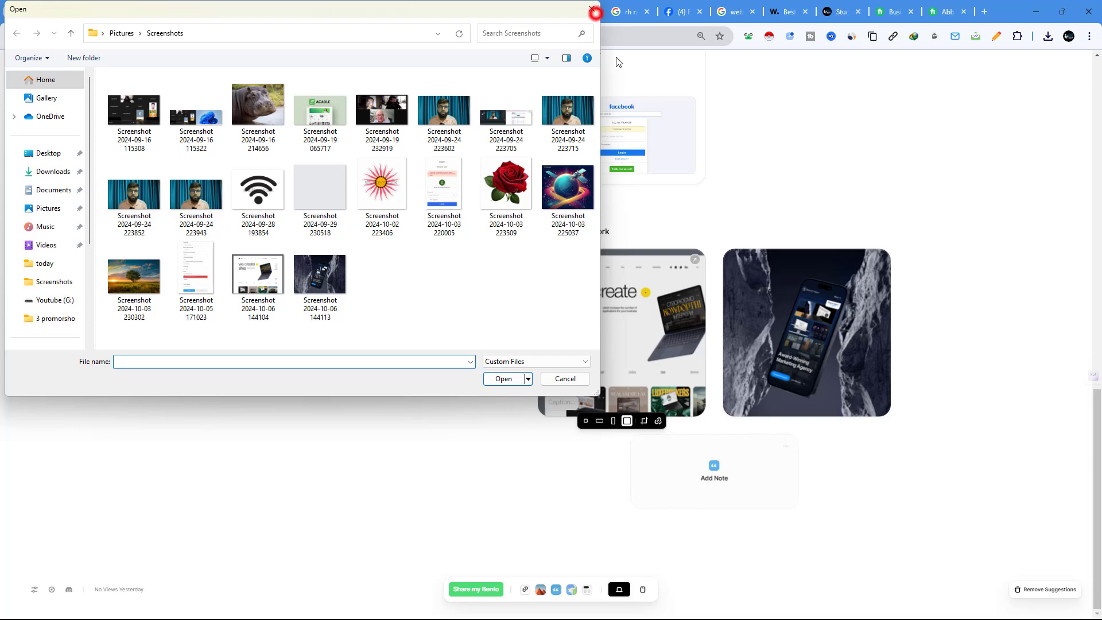
click(592, 9)
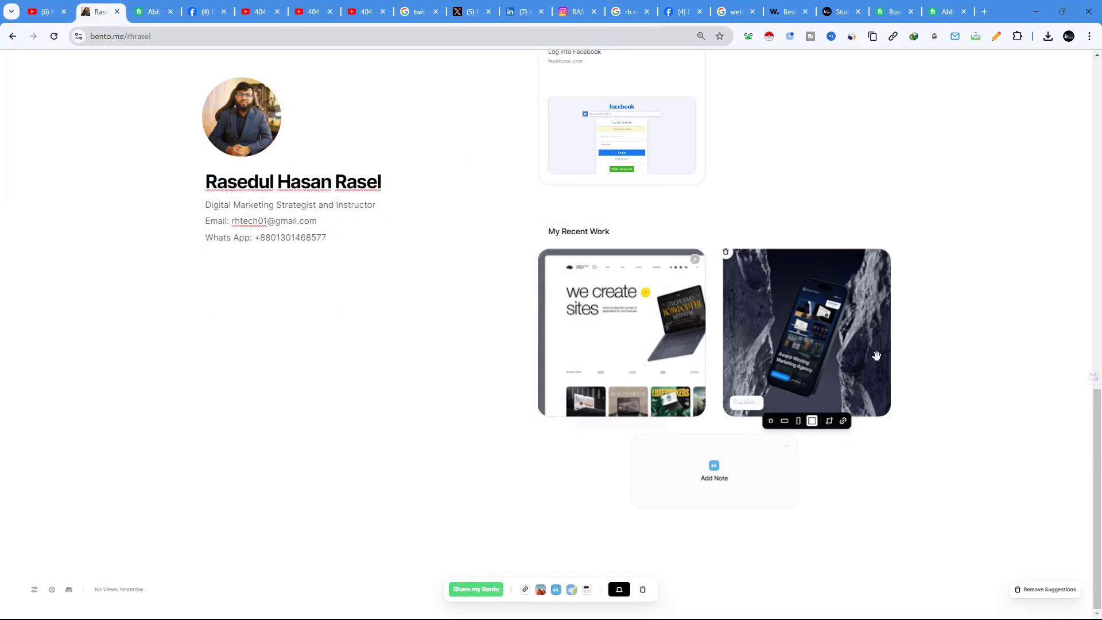
scroll(915, 438, up, 10)
scroll(921, 437, up, 5)
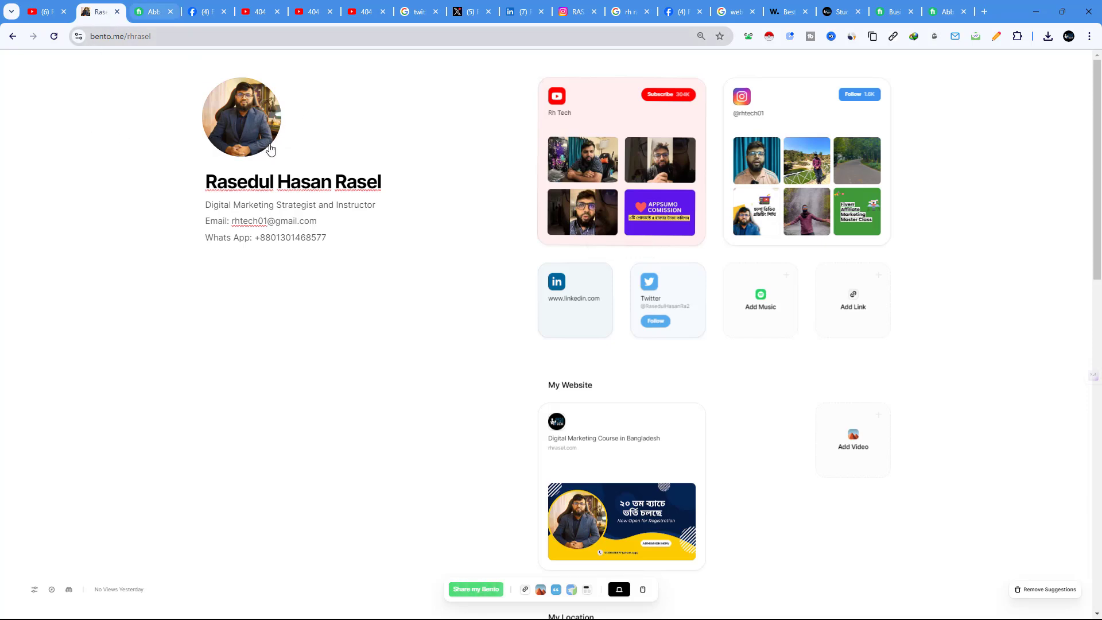
key(ctrl+0)
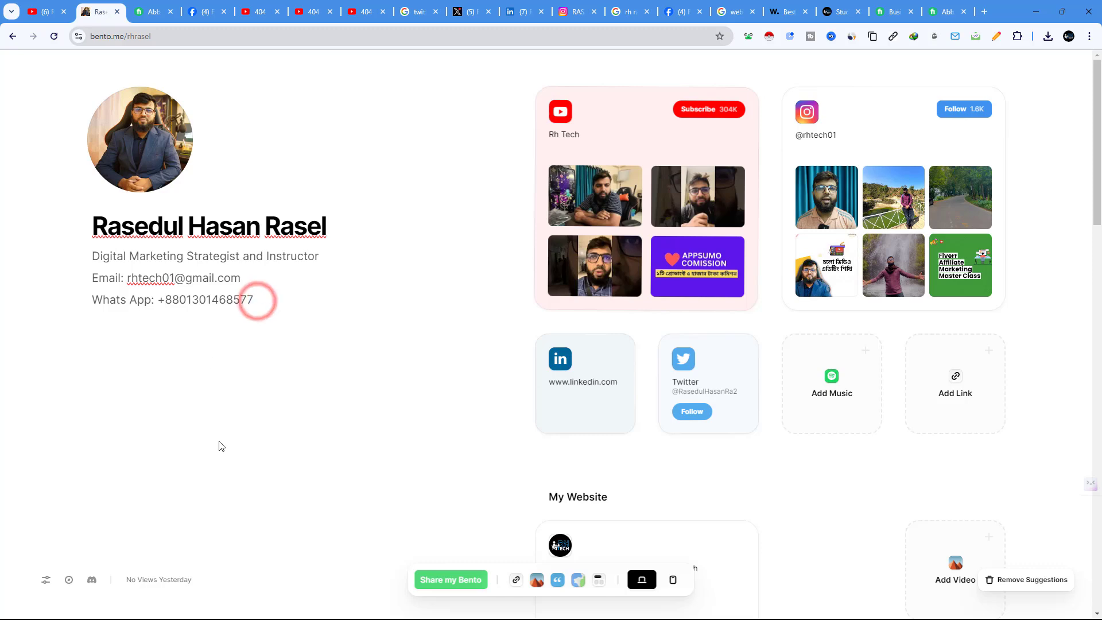
scroll(126, 283, down, 4)
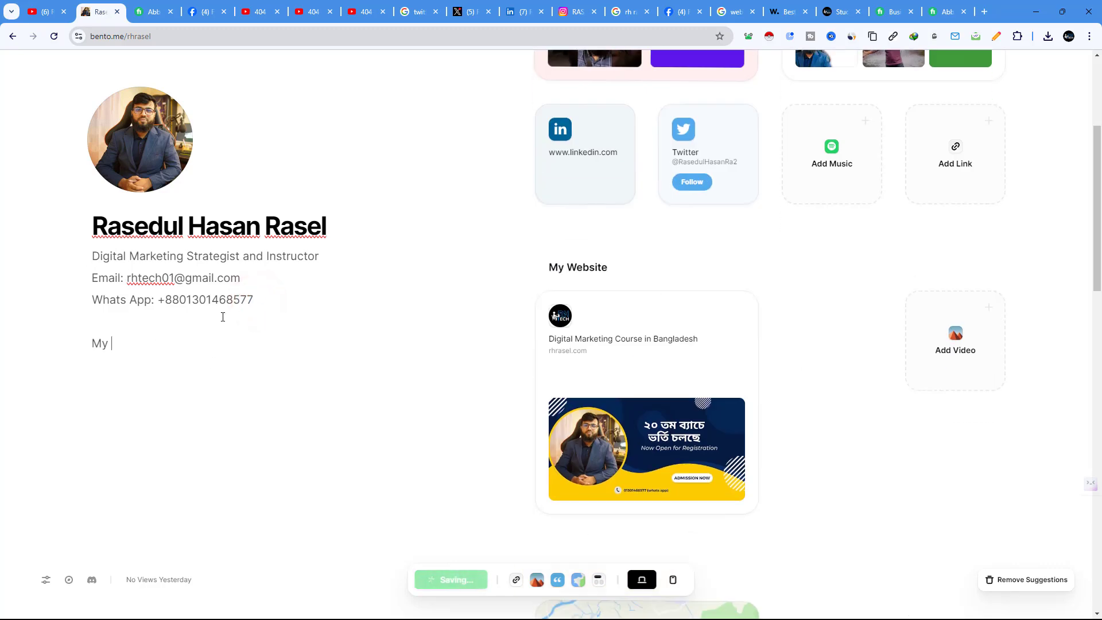
text(Se)
key(Return)
key(BackSpace)
key(BackSpace)
key(BackSpace)
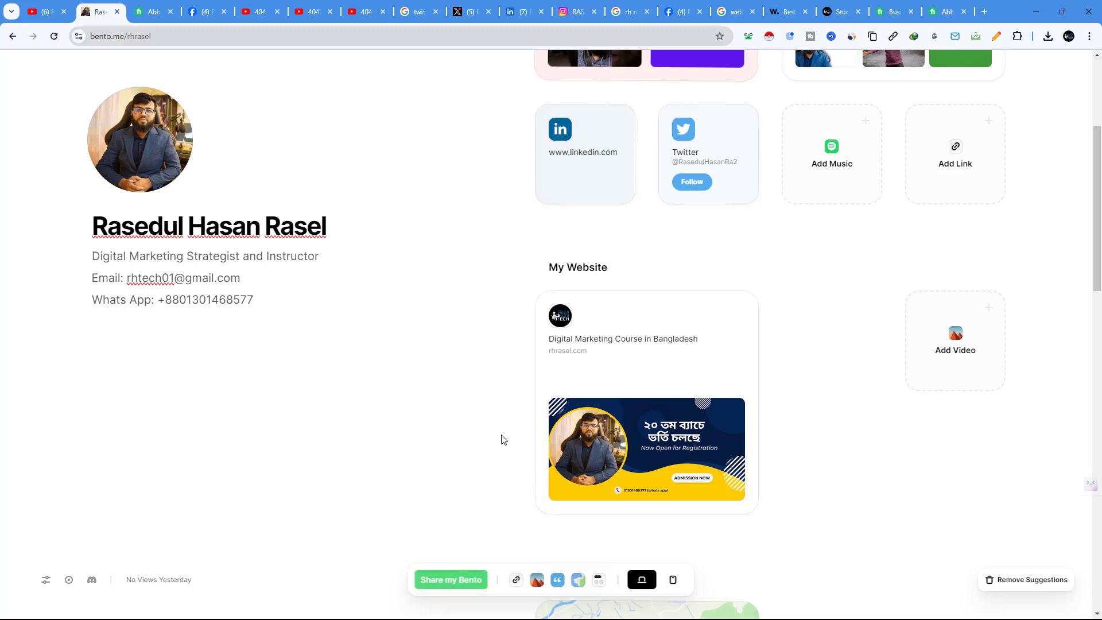
scroll(756, 150, up, 4)
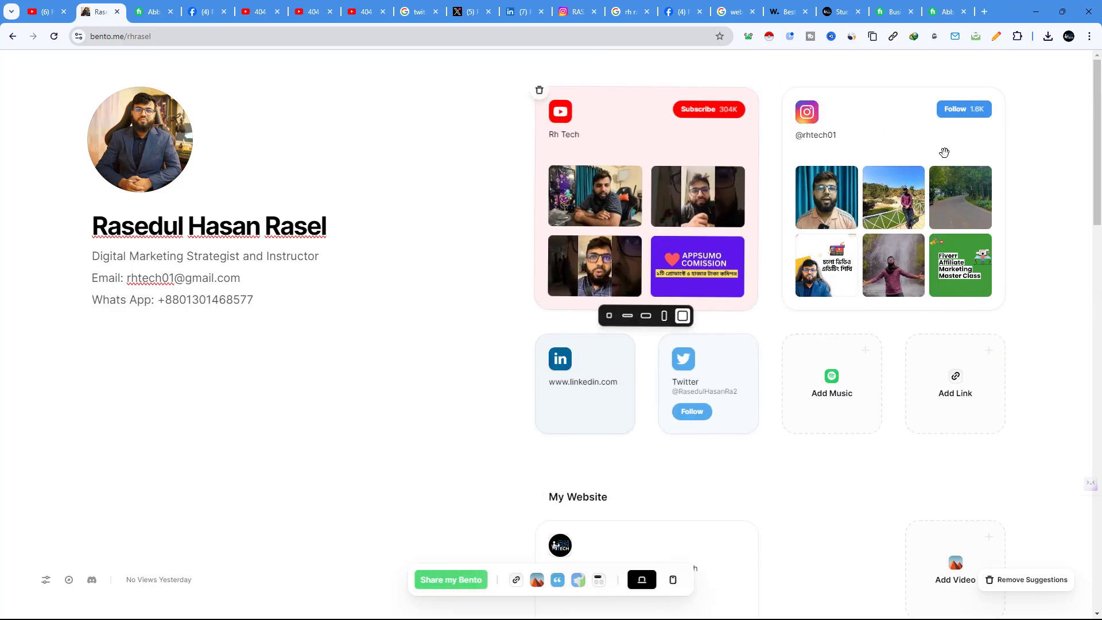
click(451, 585)
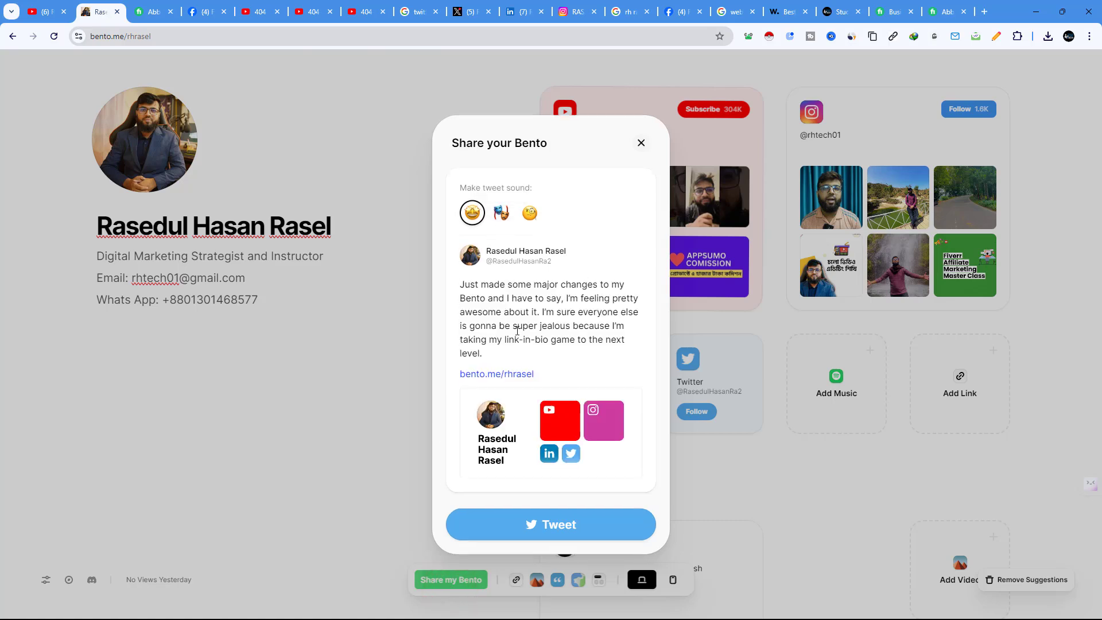
click(640, 144)
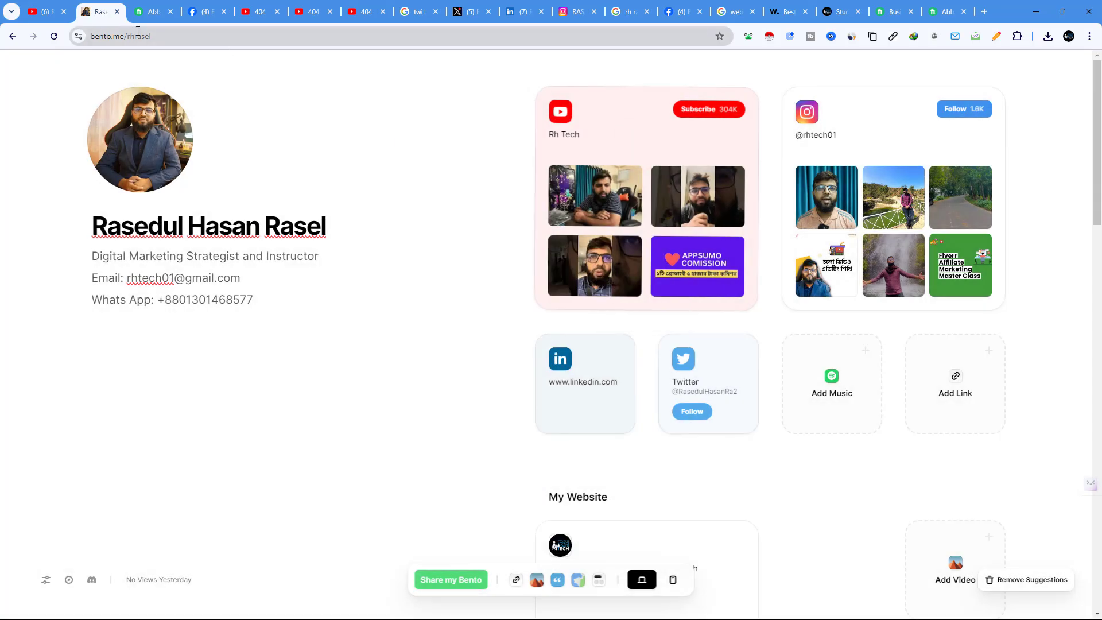
click(128, 36)
key(super+c)
Step: Copy the bento.me/rhrasel page address from the address bar
right_click(125, 37)
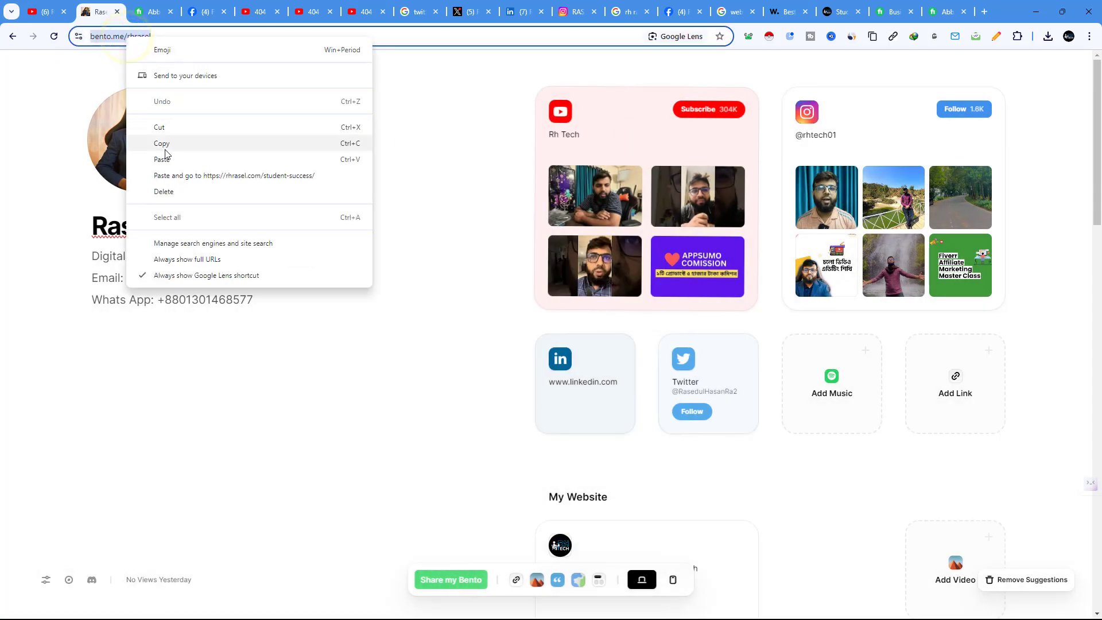
click(165, 150)
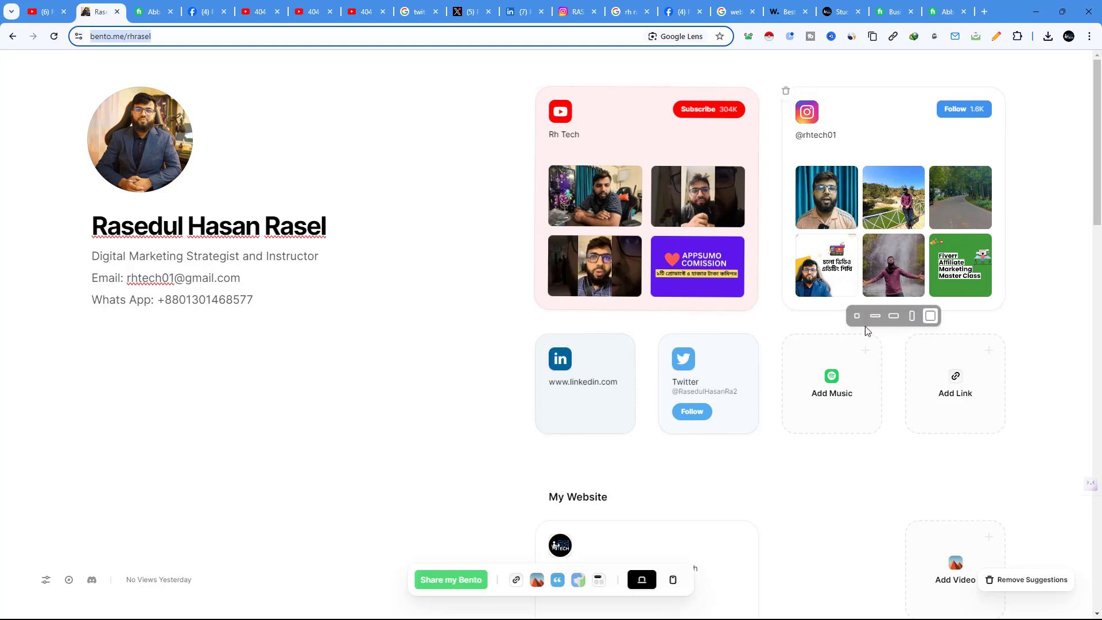
scroll(866, 333, down, 9)
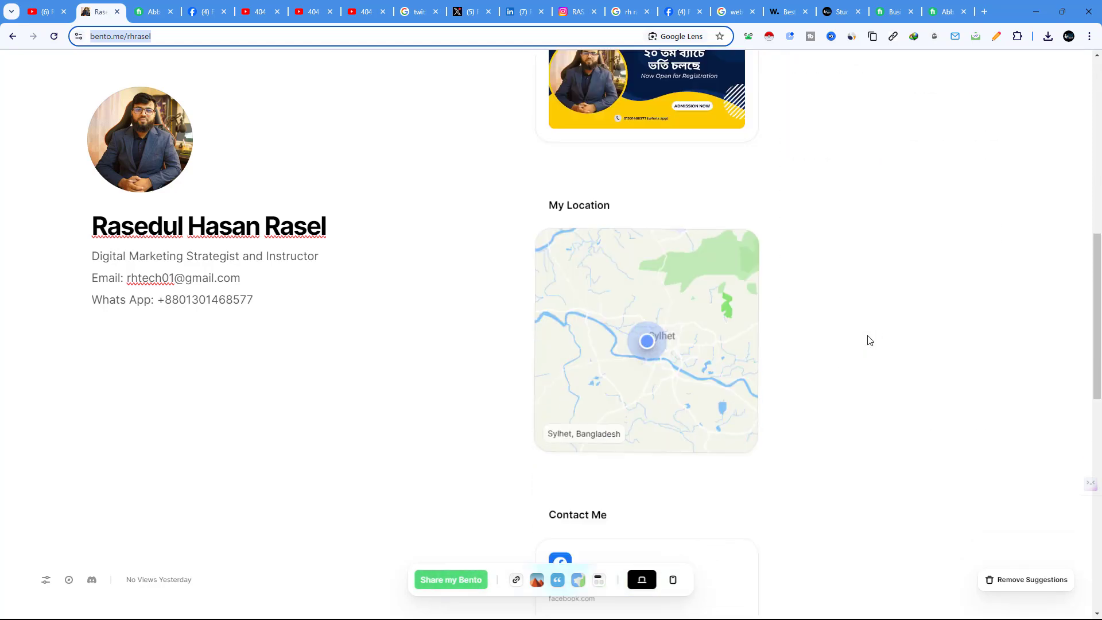
scroll(870, 339, down, 3)
scroll(870, 340, down, 8)
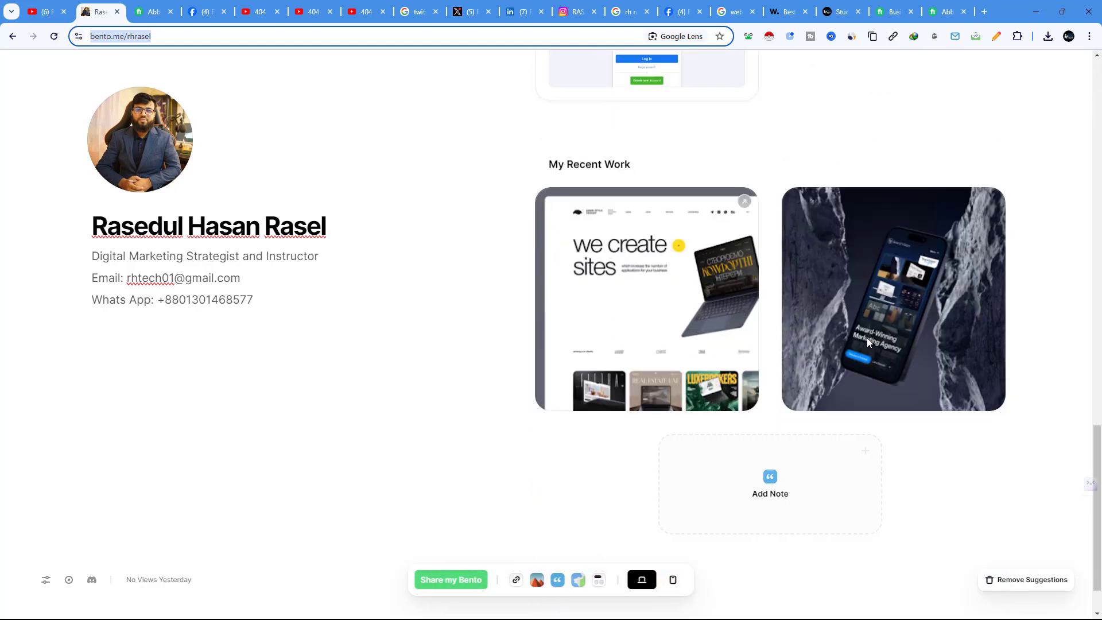
Step: Paste the bento.me/rhrasel address into a new tab and load the profile page
click(984, 12)
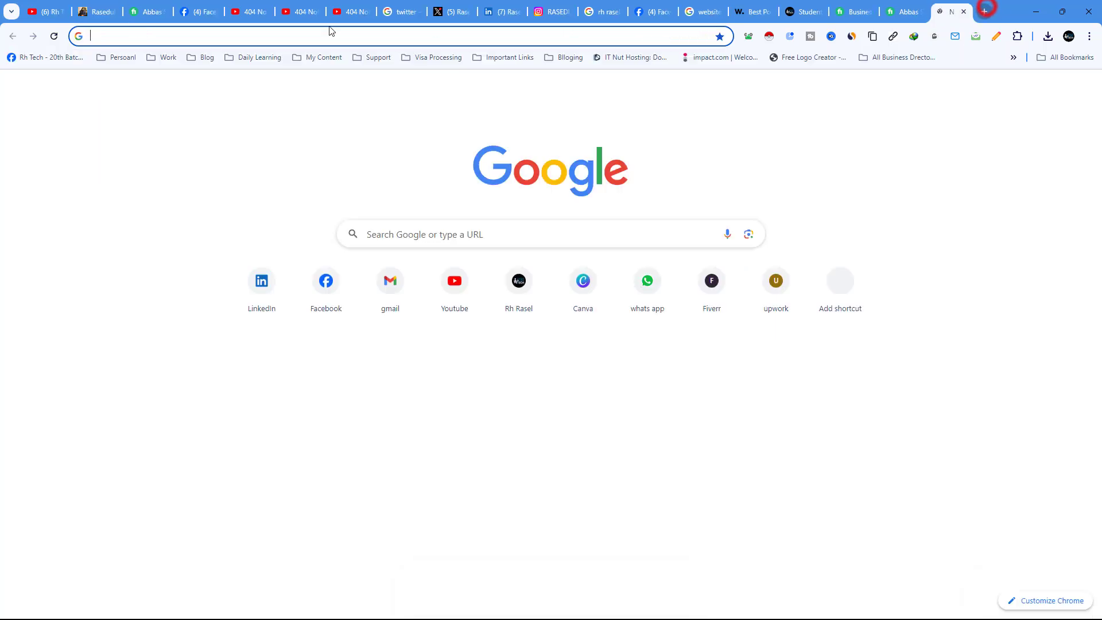
right_click(128, 36)
click(185, 136)
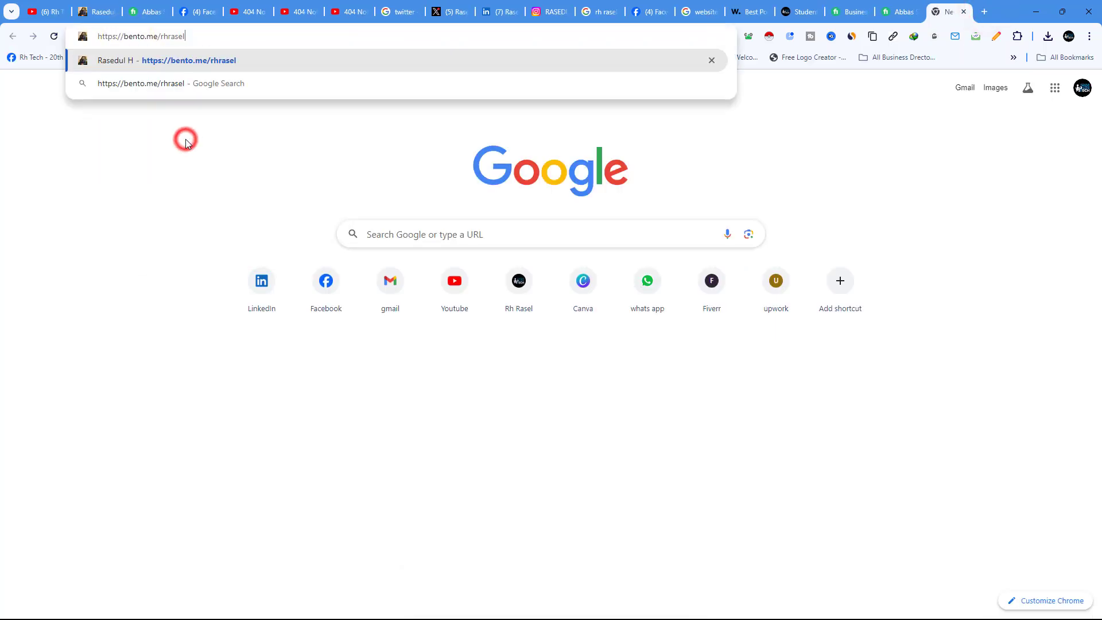
key(Return)
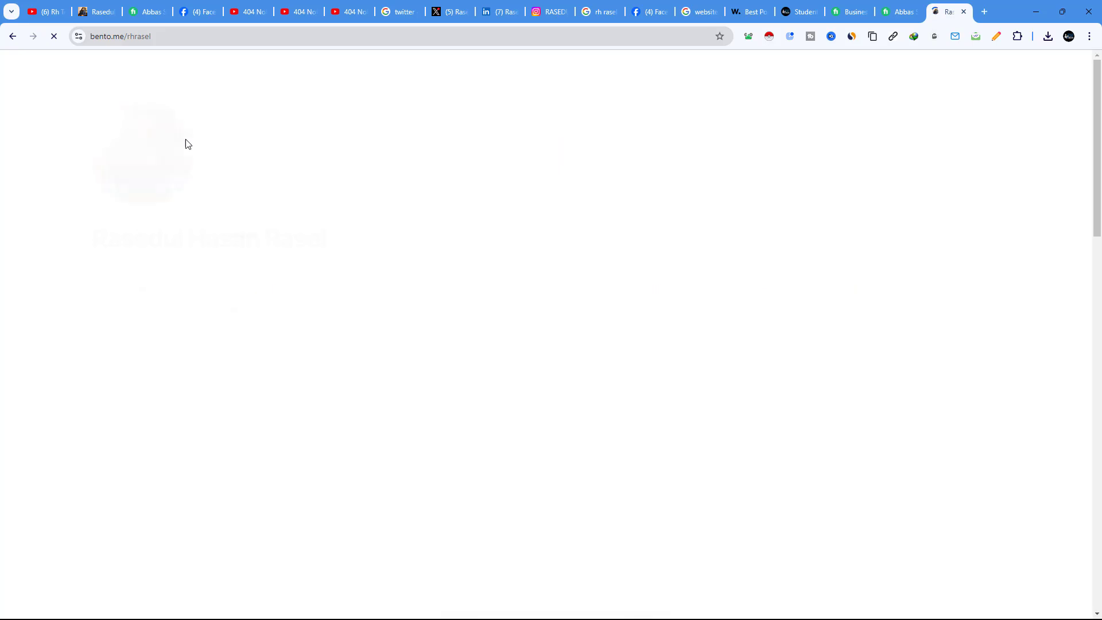
scroll(869, 184, down, 15)
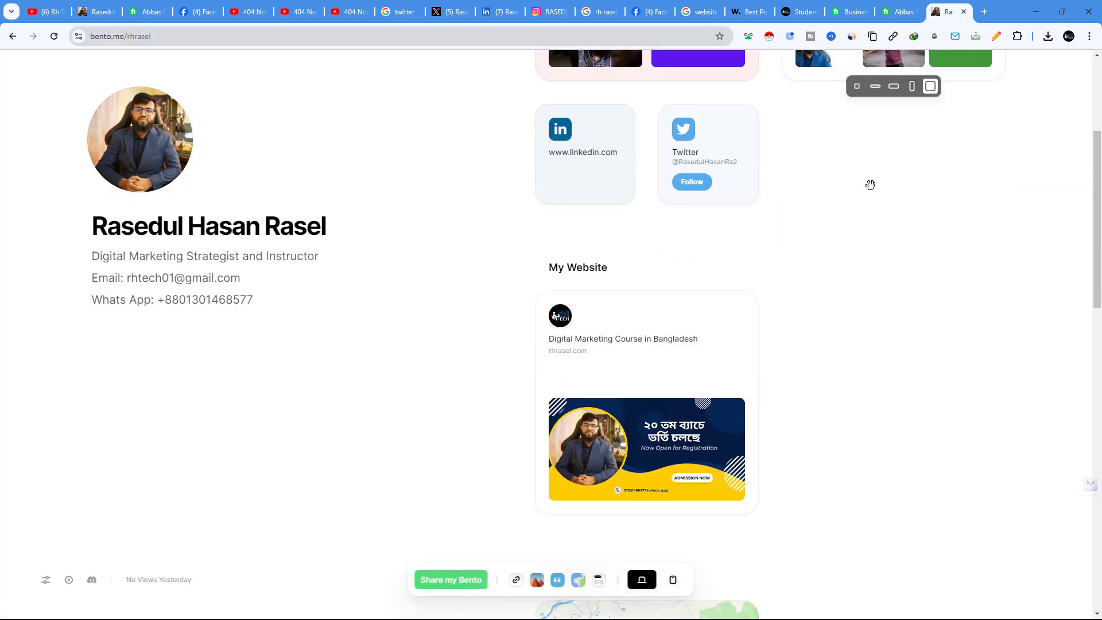